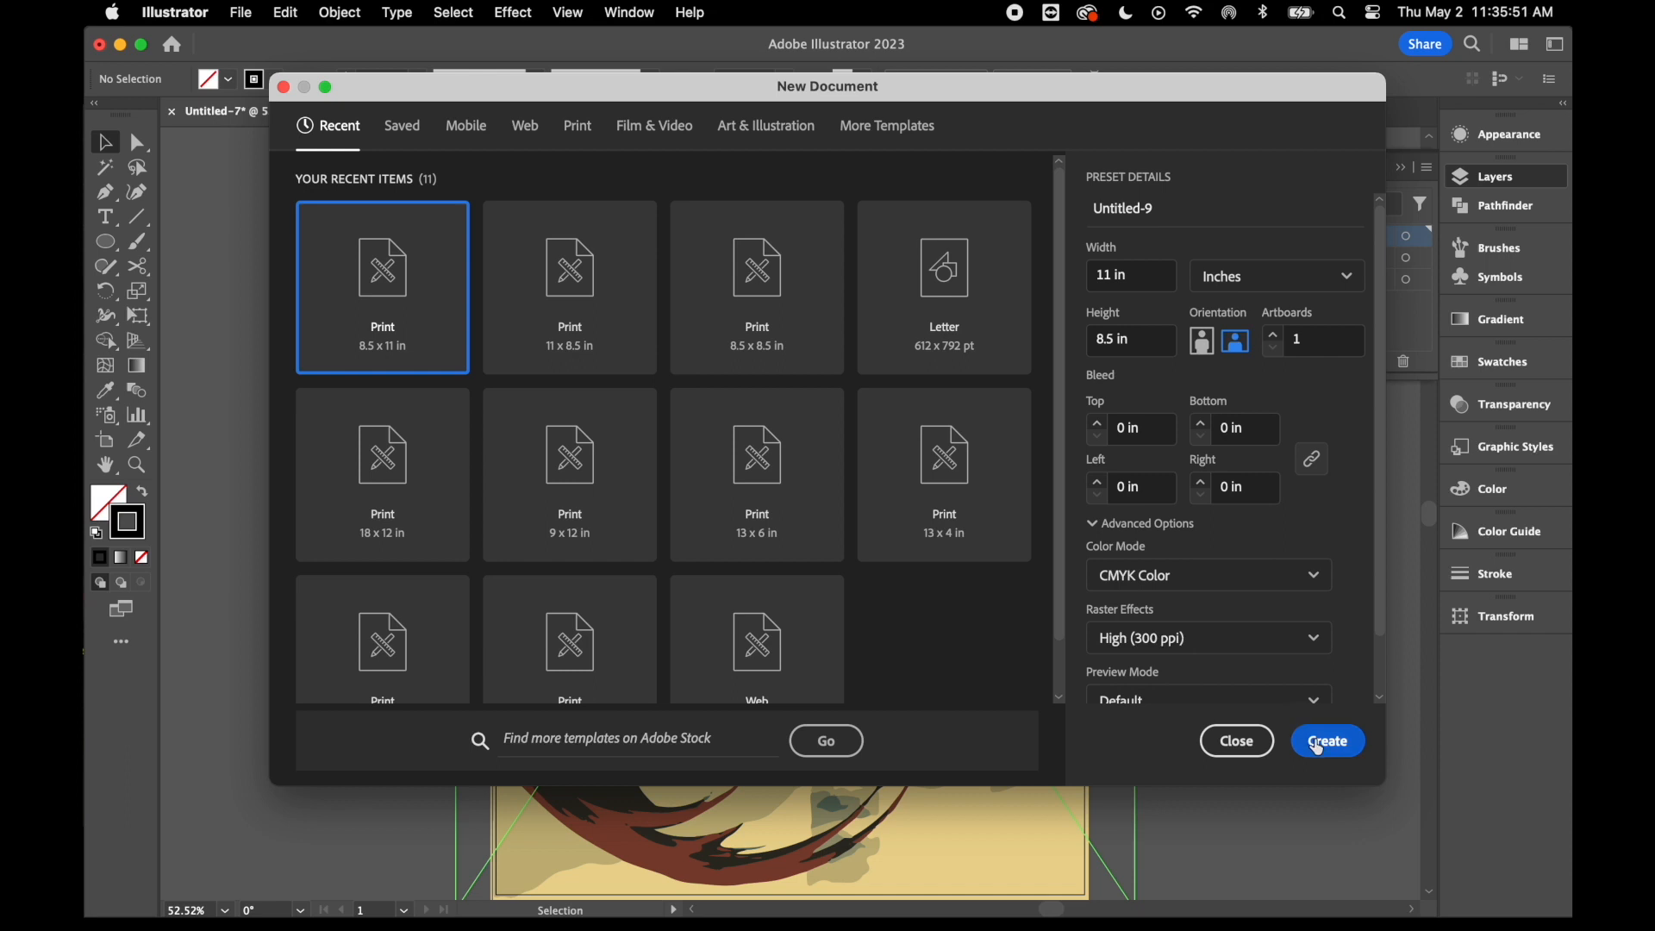
Draw a narrow full-height rectangle along the artboard's right edge with the Rectangle tool
click(112, 250)
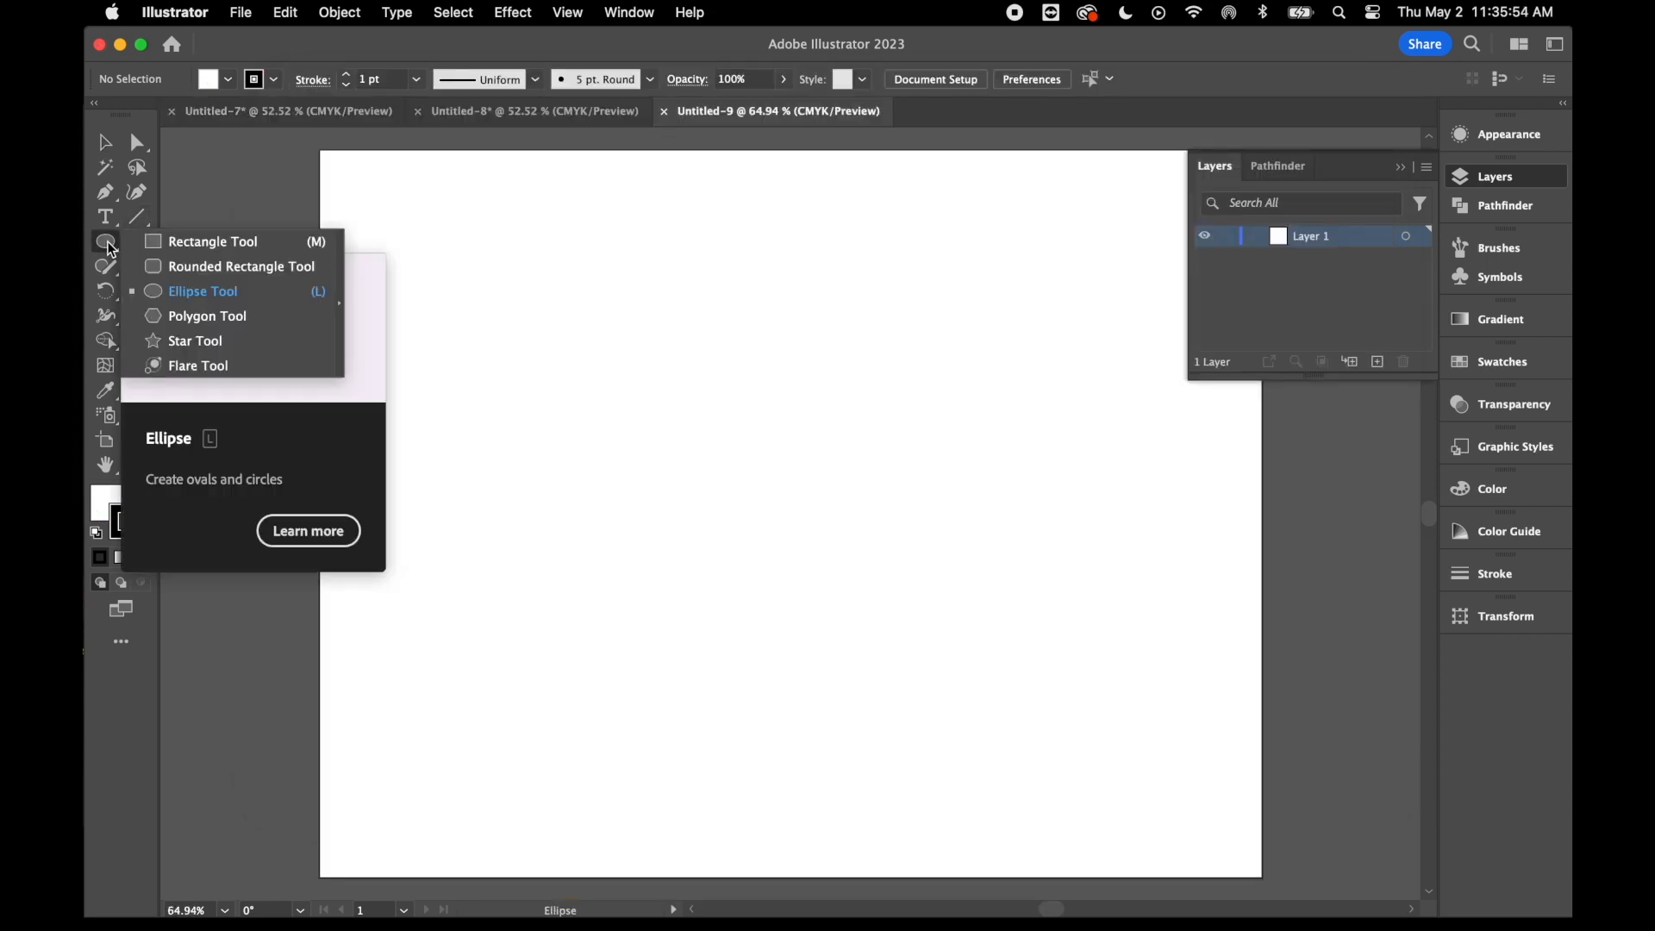
click(165, 243)
click(1402, 169)
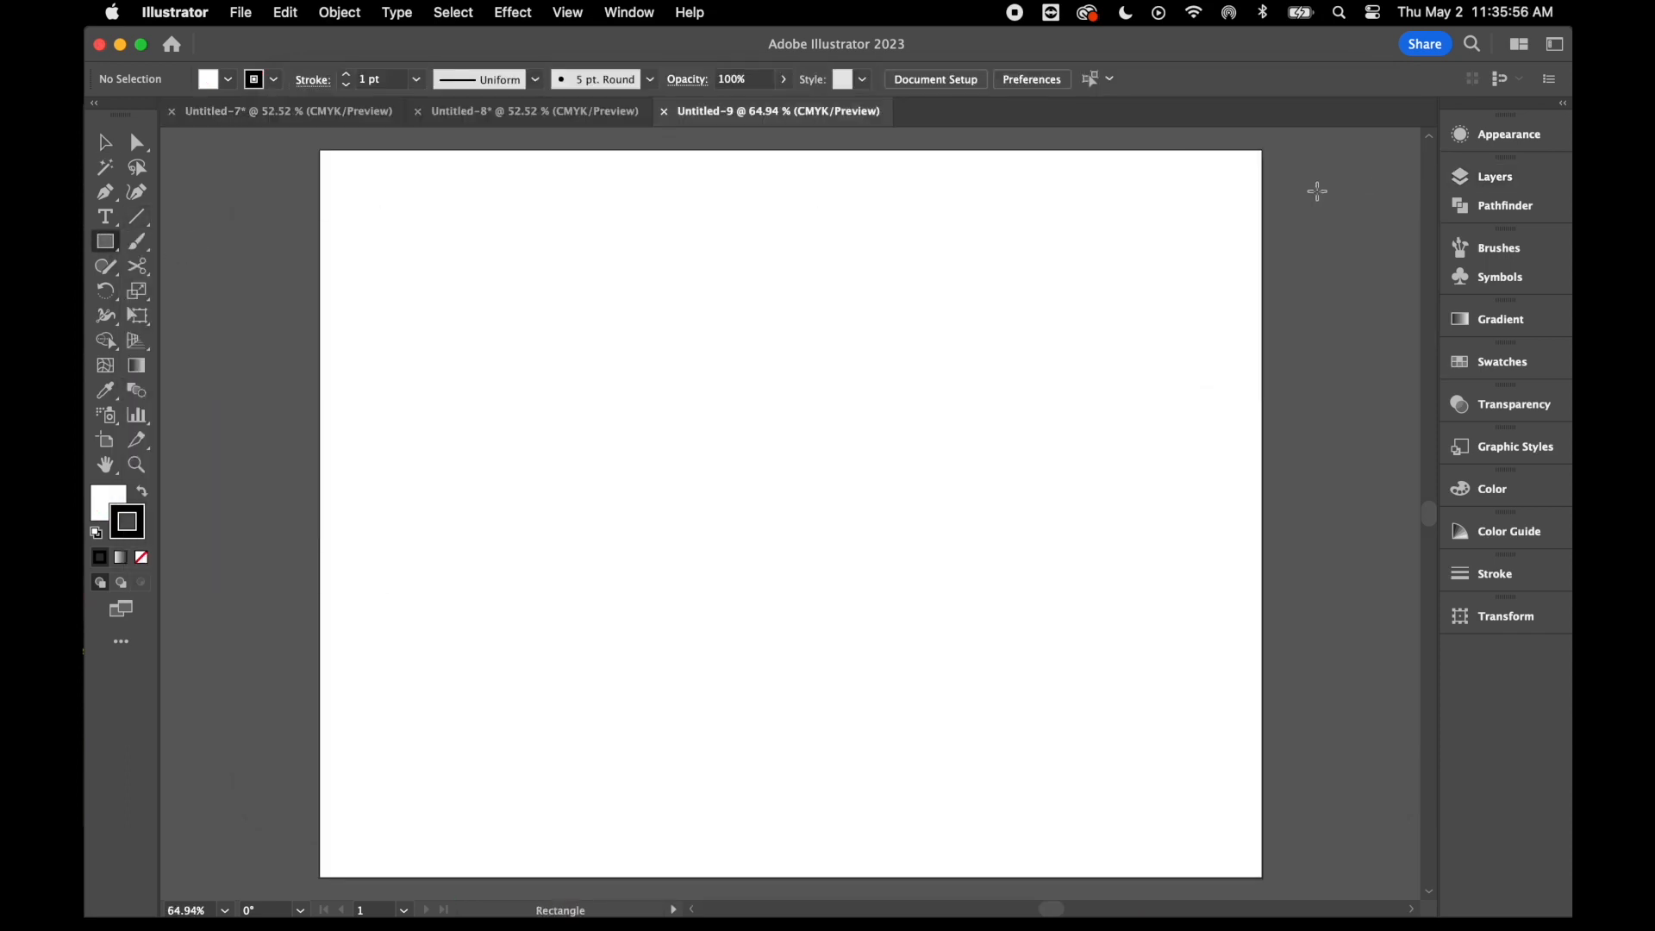
drag(1204, 148, 1264, 878)
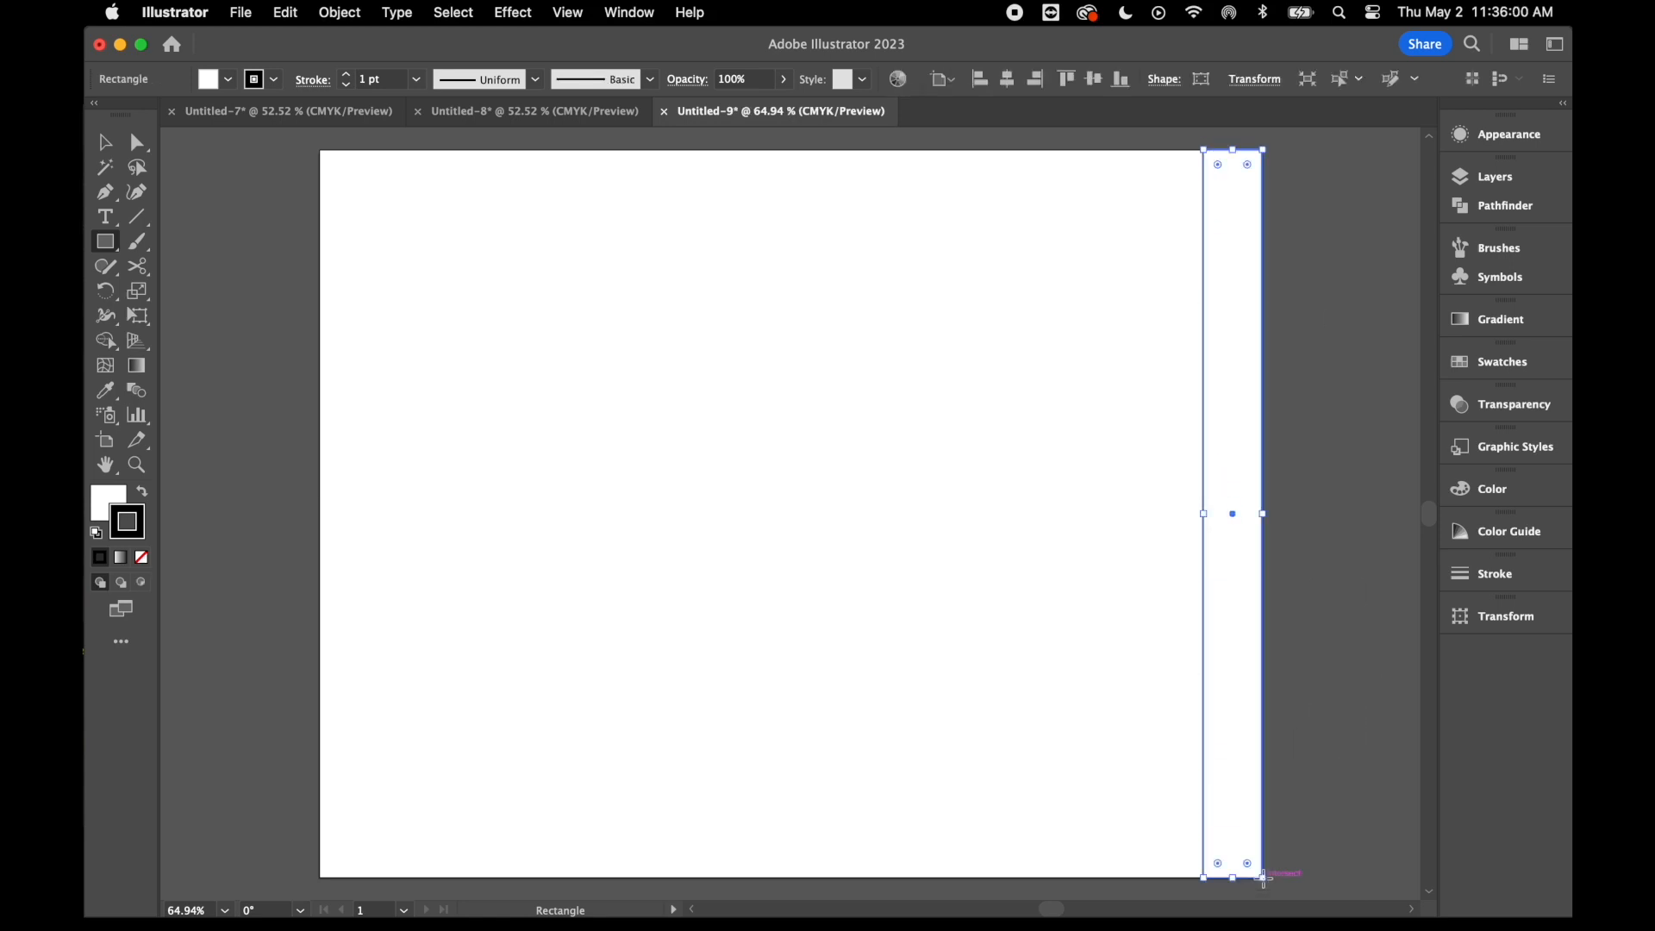
Duplicate the rectangle and place the copy flush against the left side of the original
key(super+c)
key(super+v)
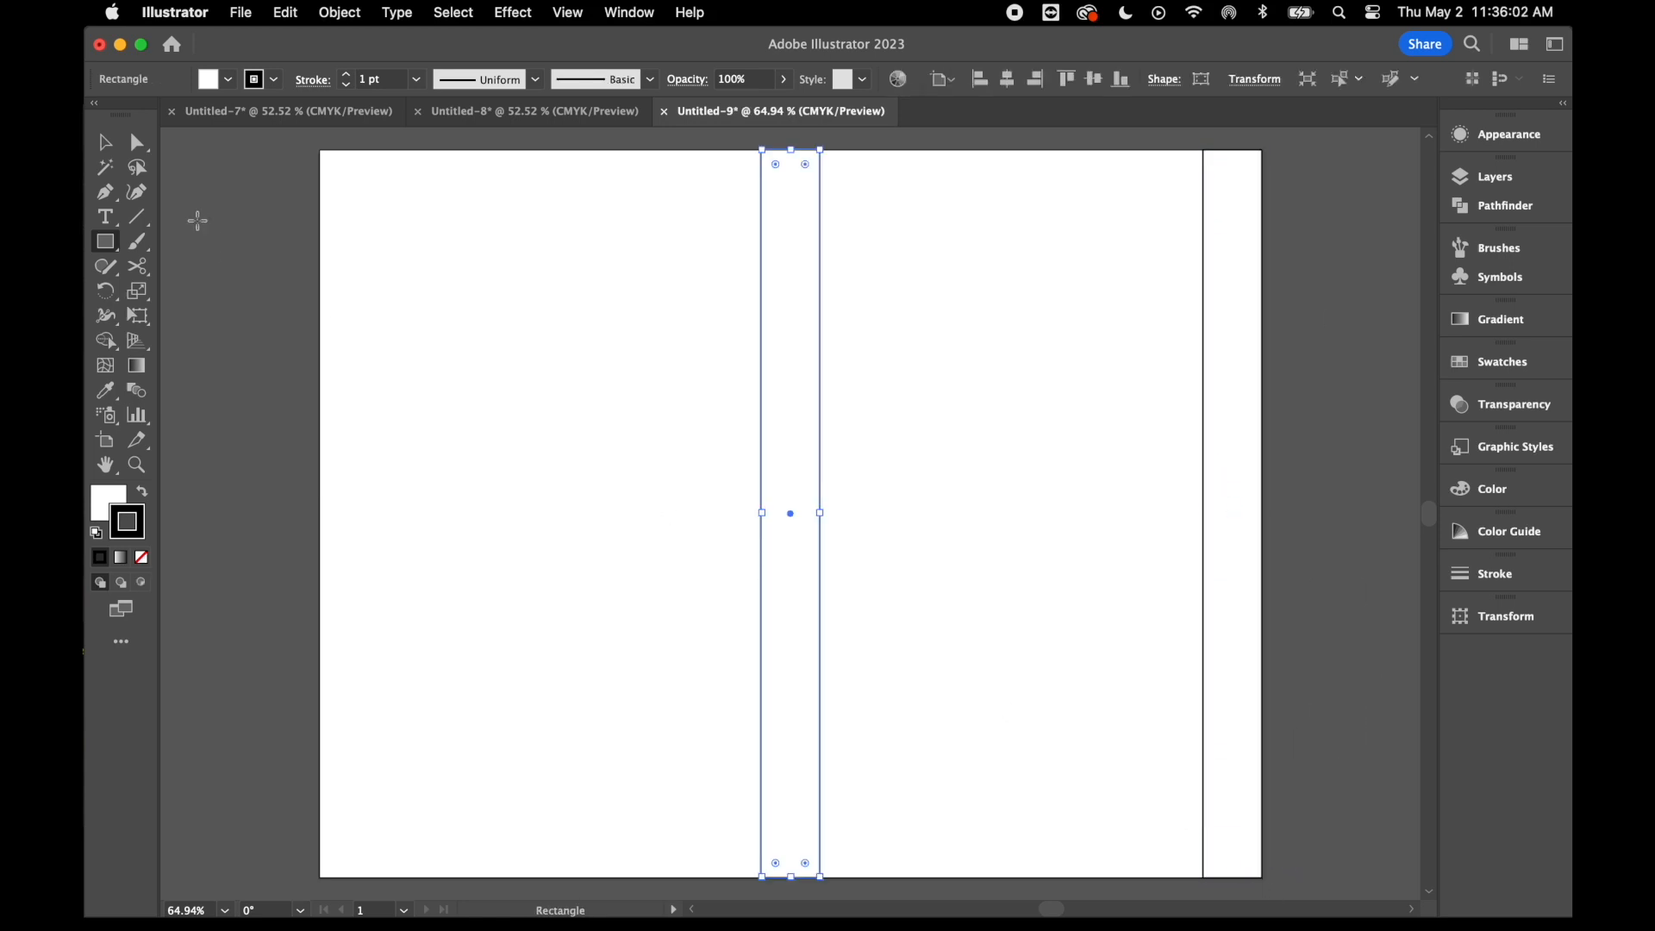
click(106, 142)
drag(794, 521, 1188, 520)
Duplicate both rectangles together and place the pair flush to the left of the existing two
drag(1297, 502, 1118, 504)
key(ctrl+c)
key(ctrl+v)
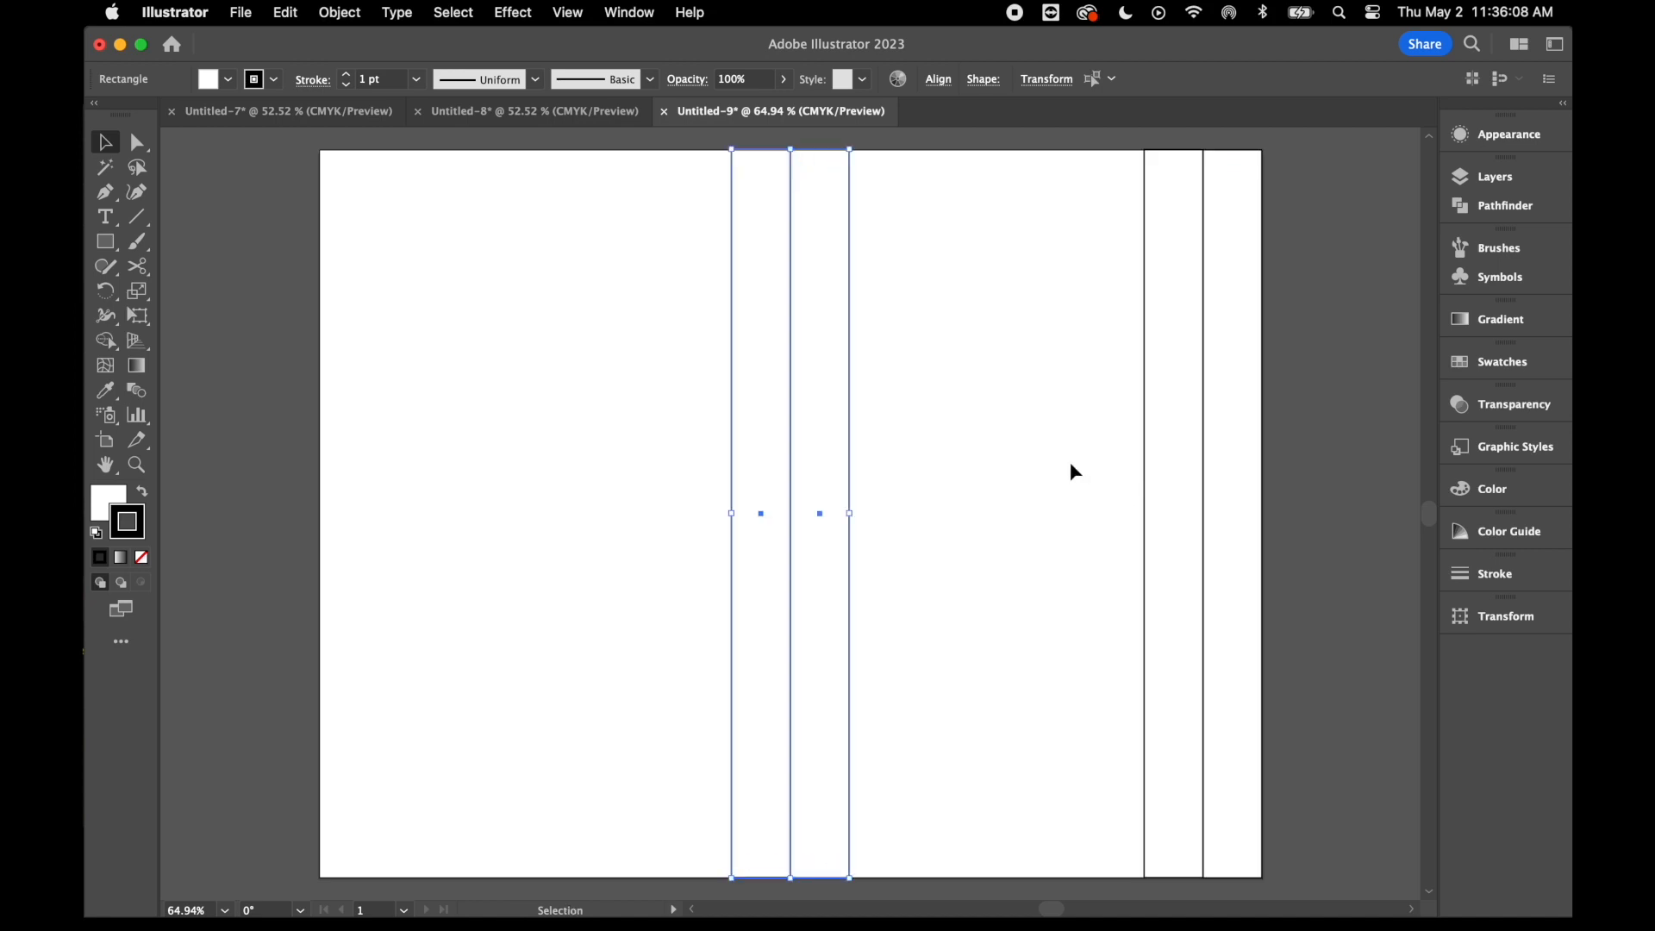
drag(809, 520, 1116, 514)
key(a)
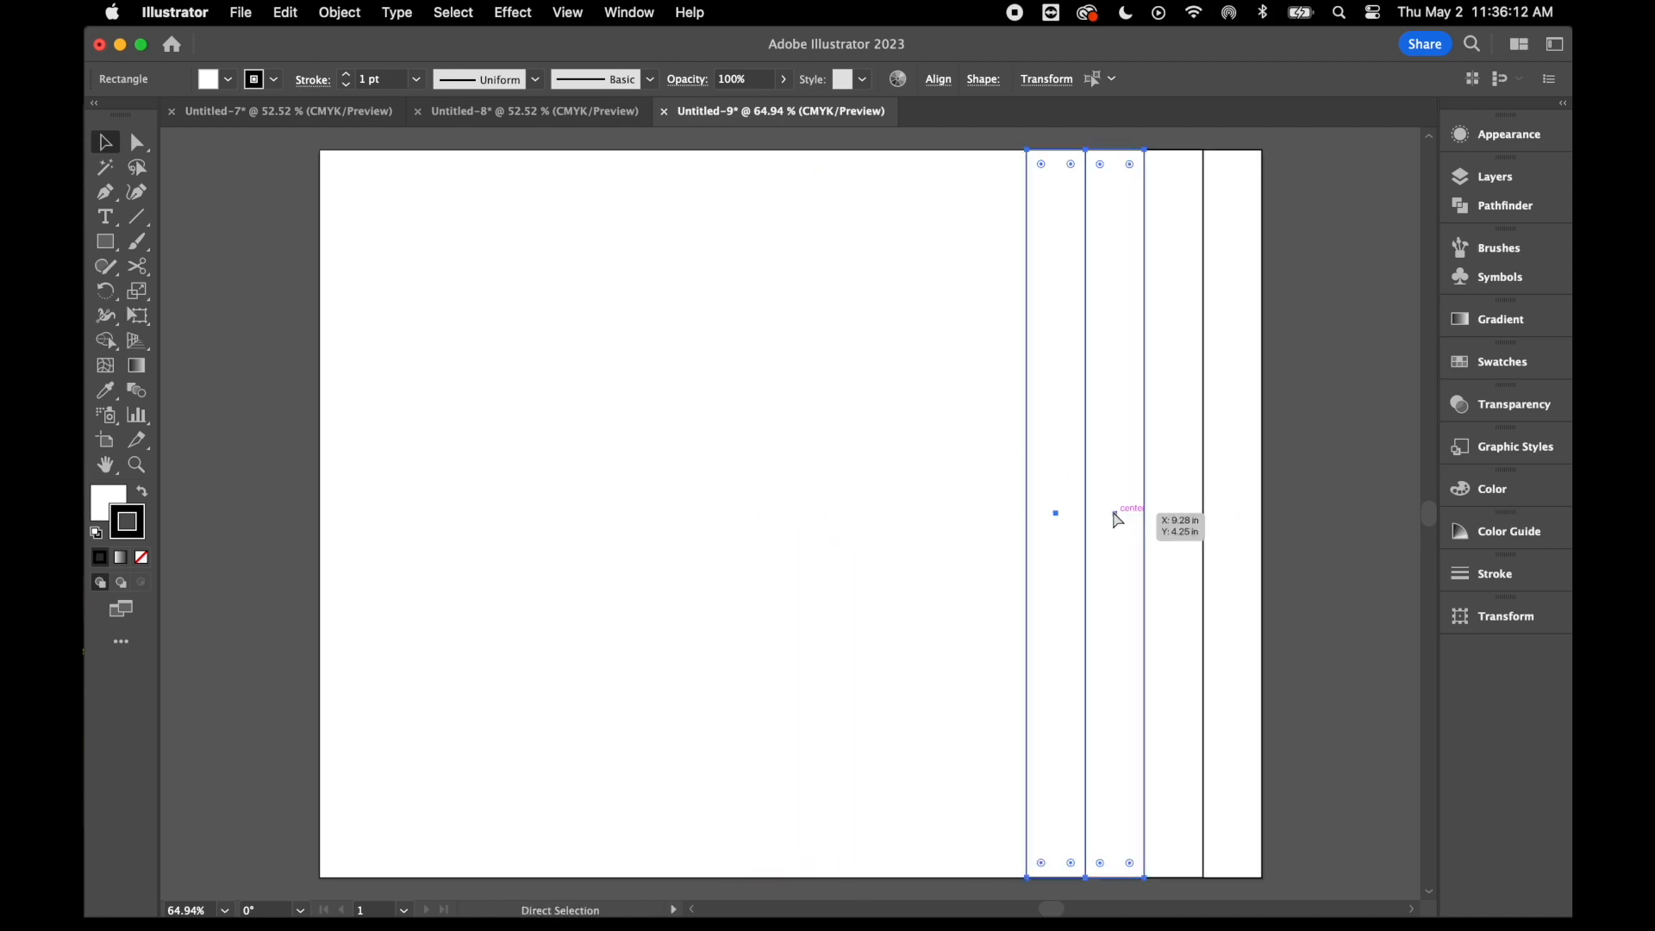
Duplicate the four strips twice and place each set flush to the left, making a row of twelve adjoining strips
key(v)
drag(977, 458, 1288, 584)
key(super+c)
key(super+v)
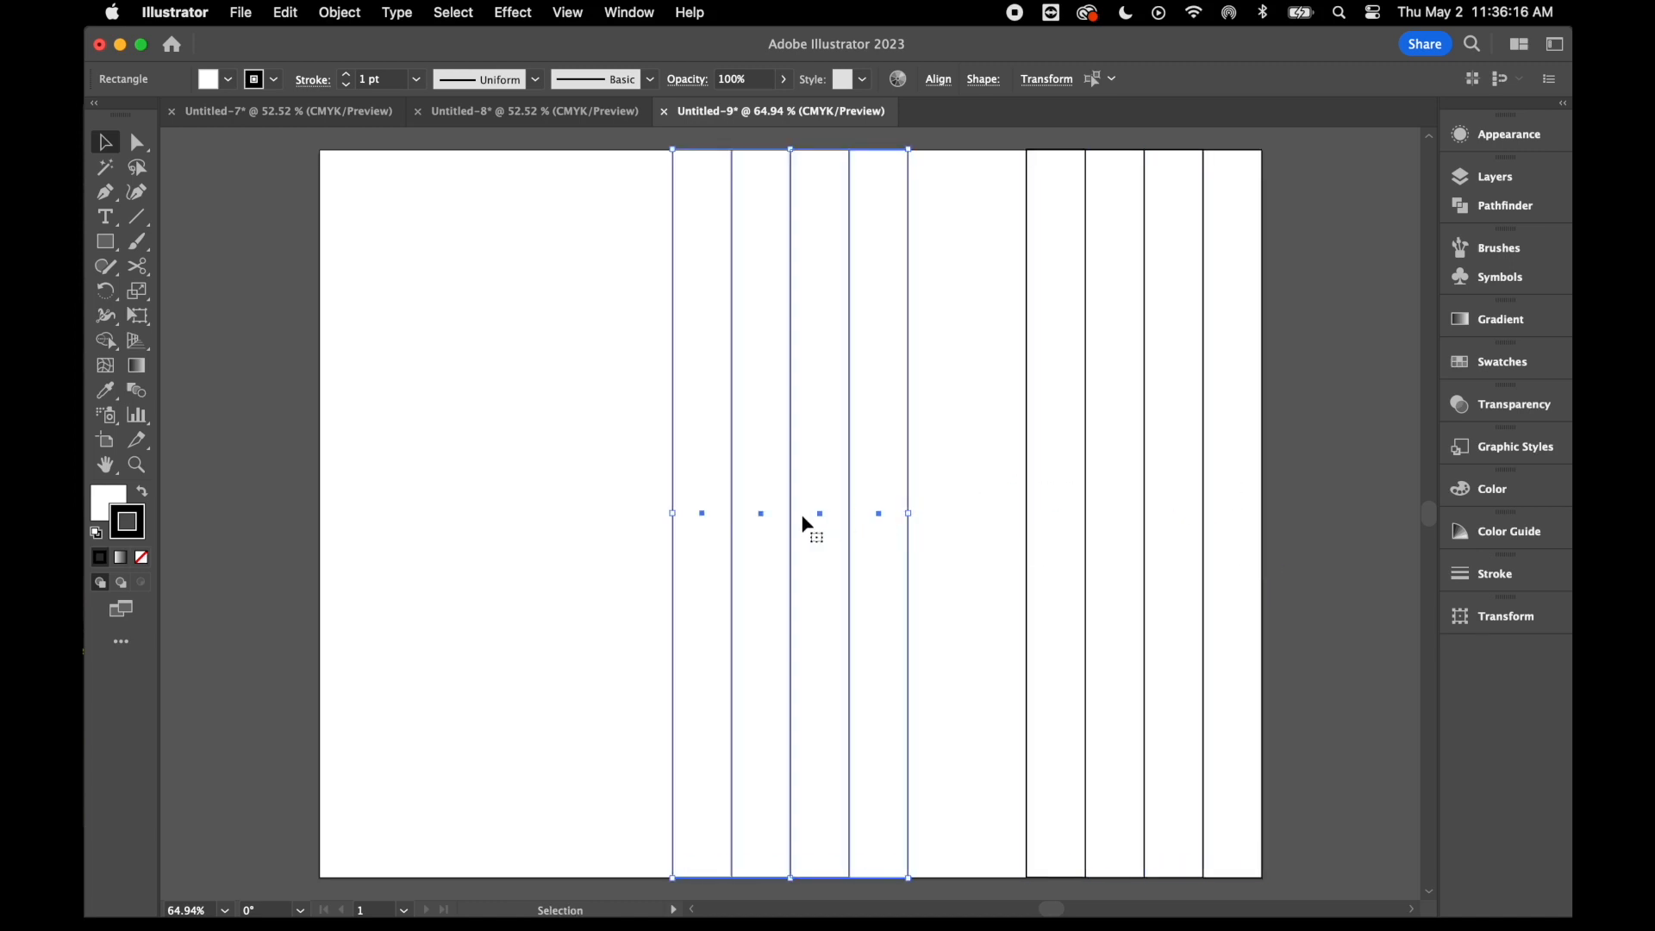
drag(825, 518, 939, 520)
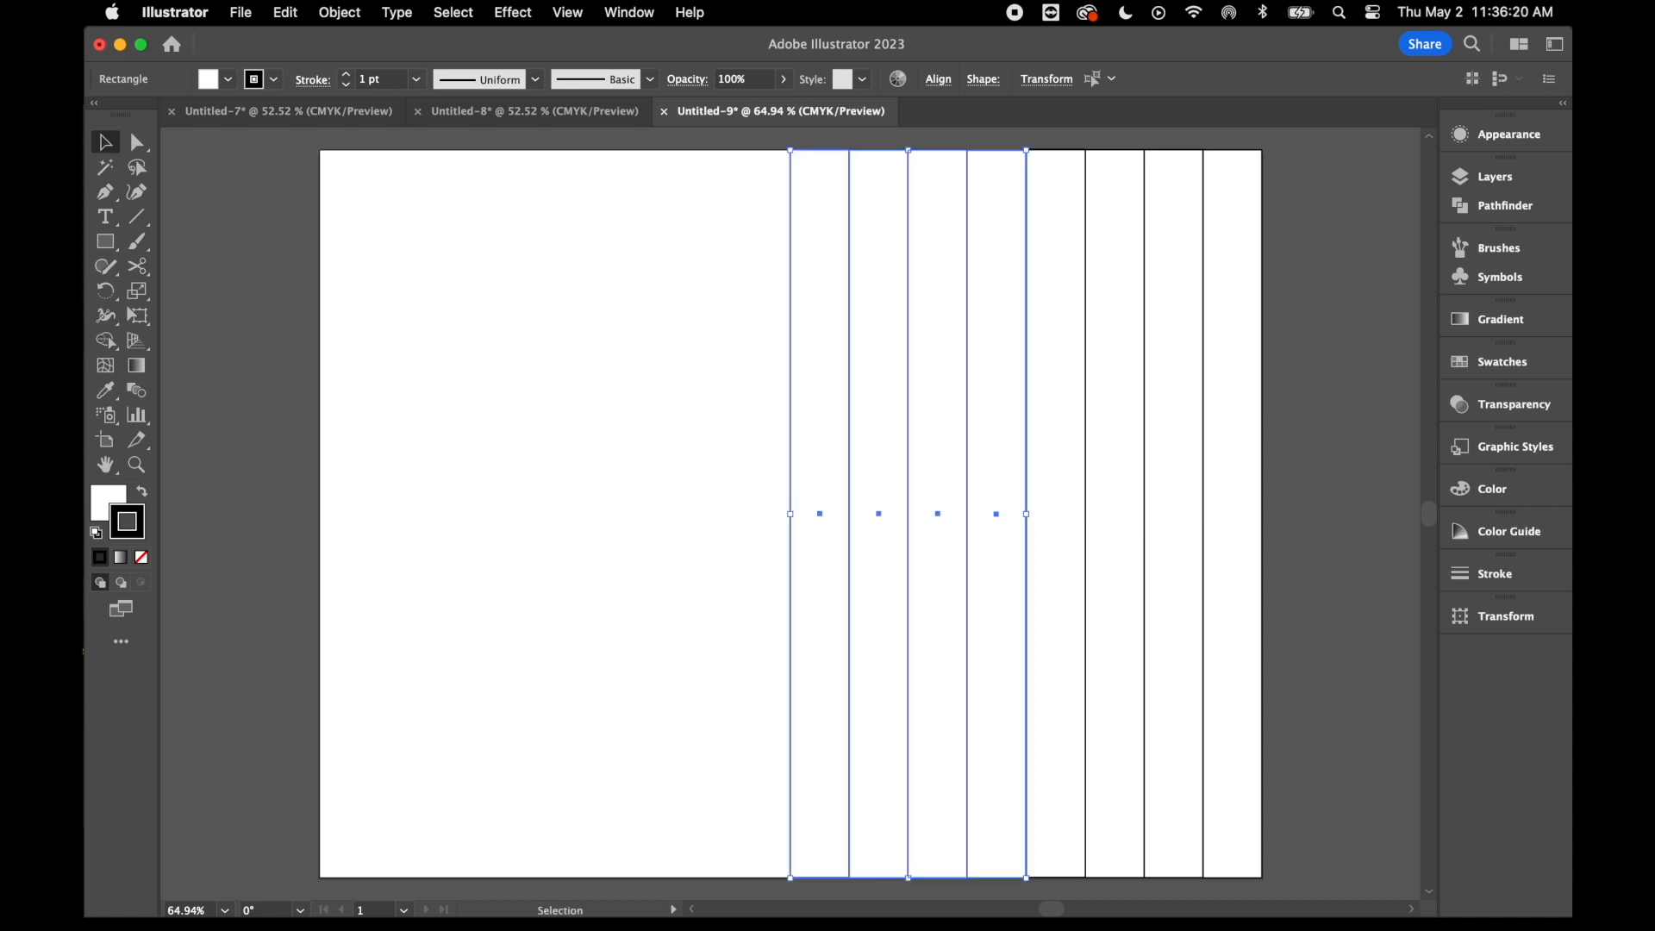
key(super+z)
drag(764, 511, 643, 517)
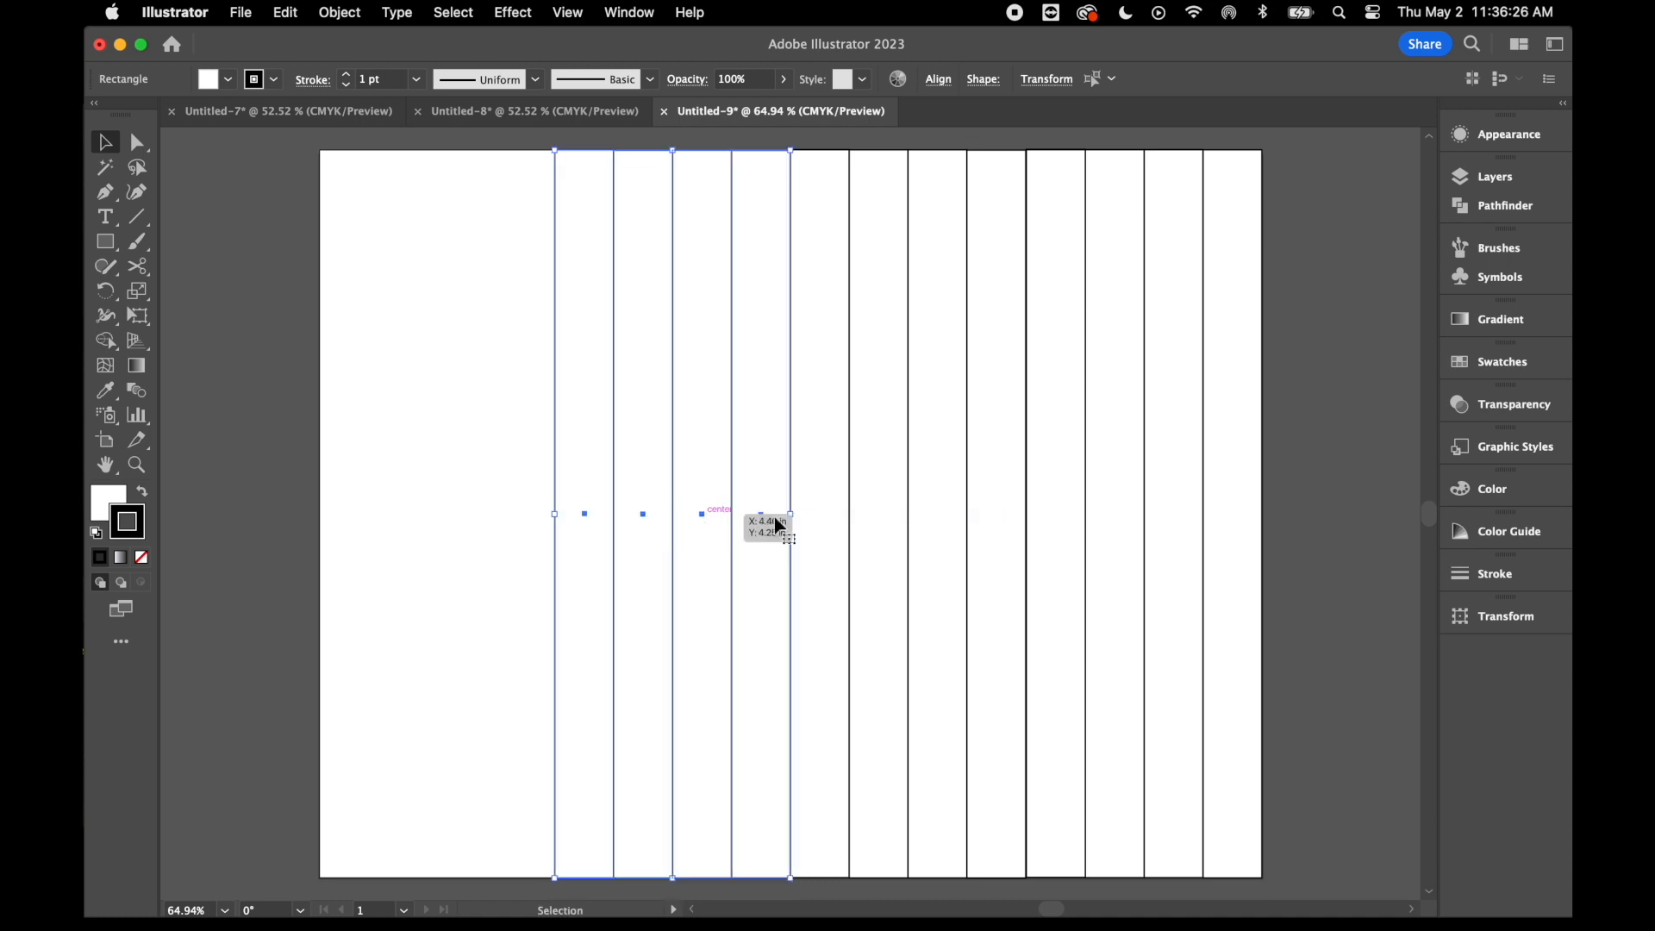
Fill the leftmost strip with the dark red swatch, swapping fill and stroke so the colour is on the fill
click(1321, 518)
click(598, 351)
click(1508, 361)
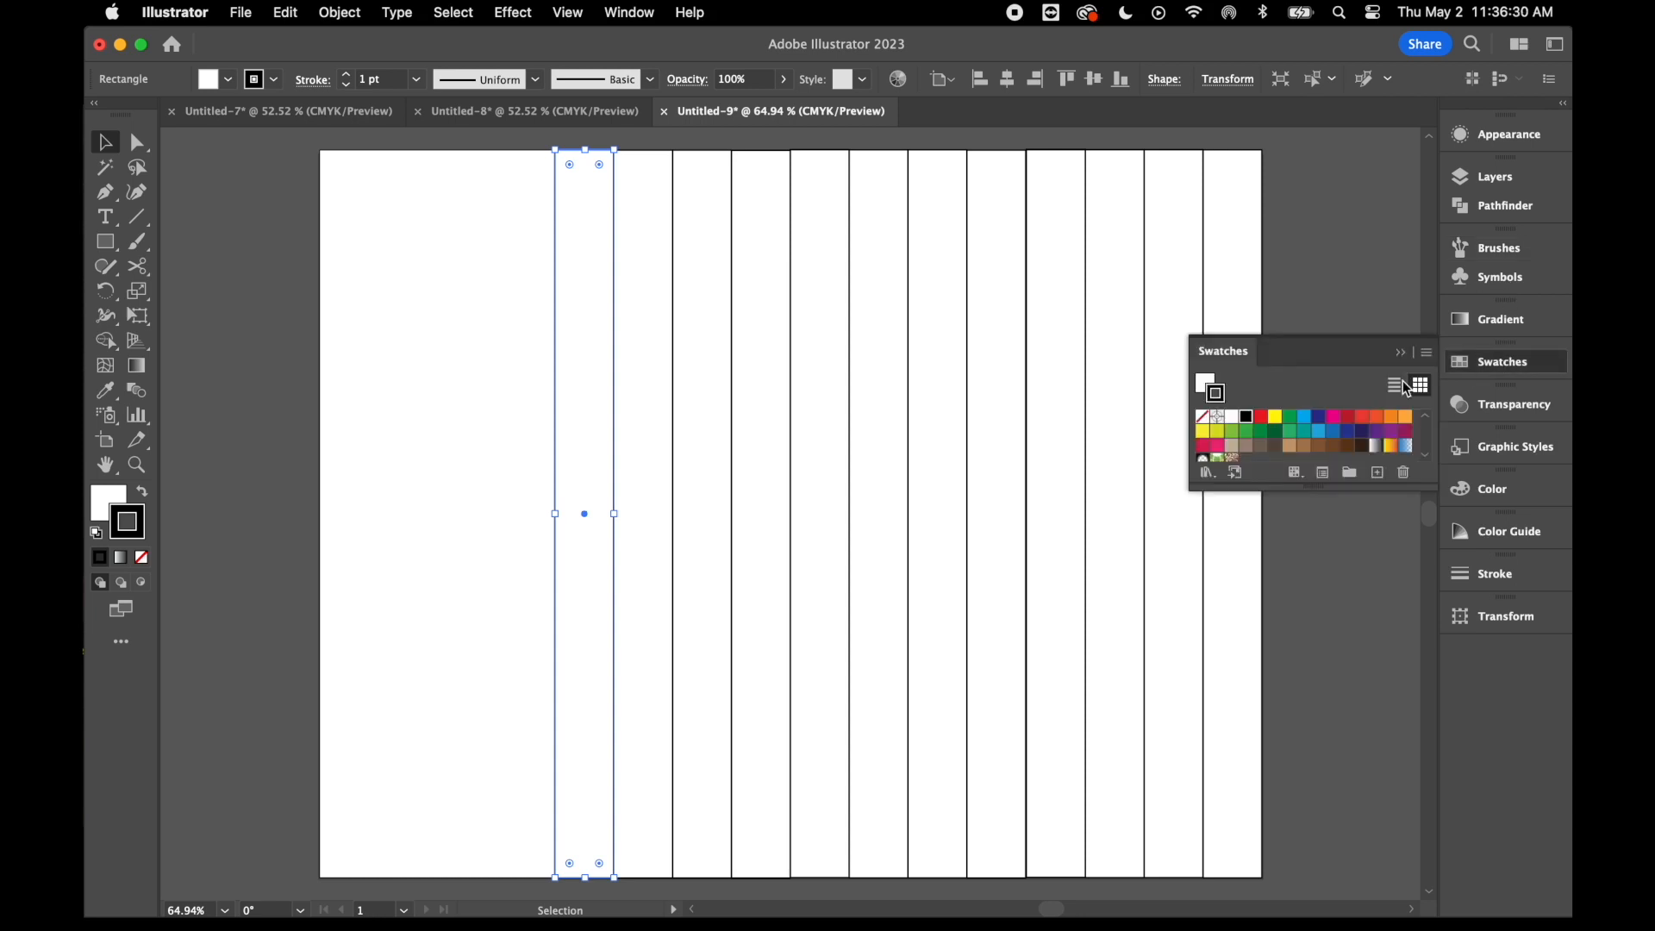
click(1344, 422)
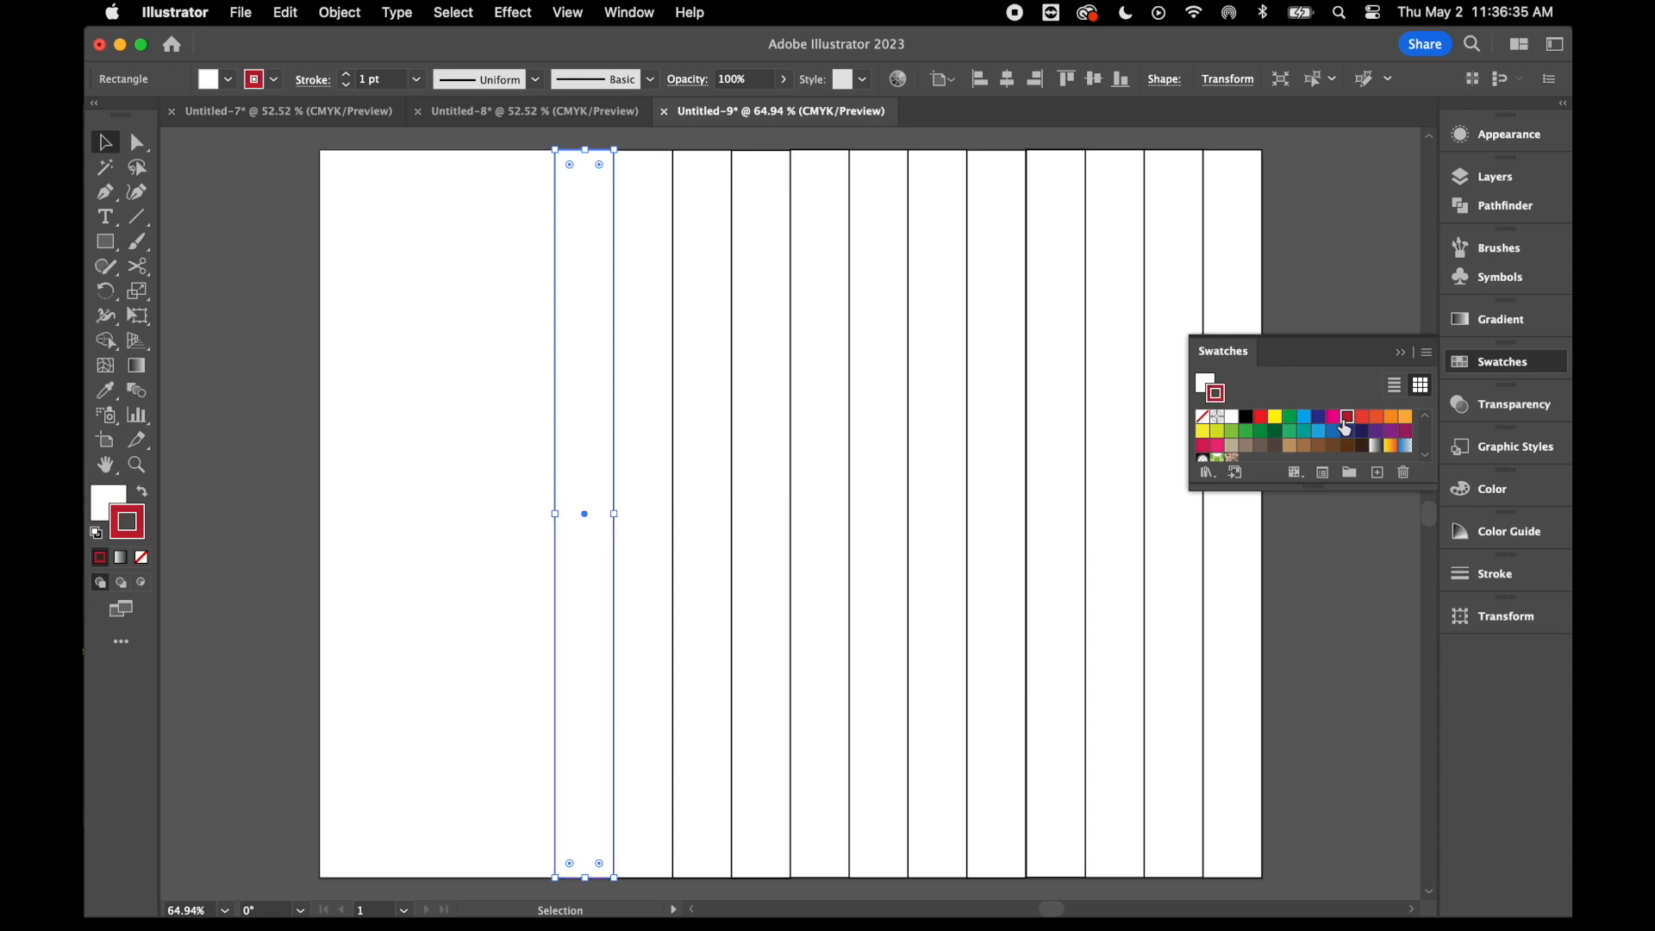
click(142, 491)
Fill the remaining eleven strips left to right with successive swatches from red through orange and yellow to green
click(643, 538)
click(1362, 417)
click(702, 538)
click(1376, 416)
click(760, 537)
click(1390, 417)
click(820, 537)
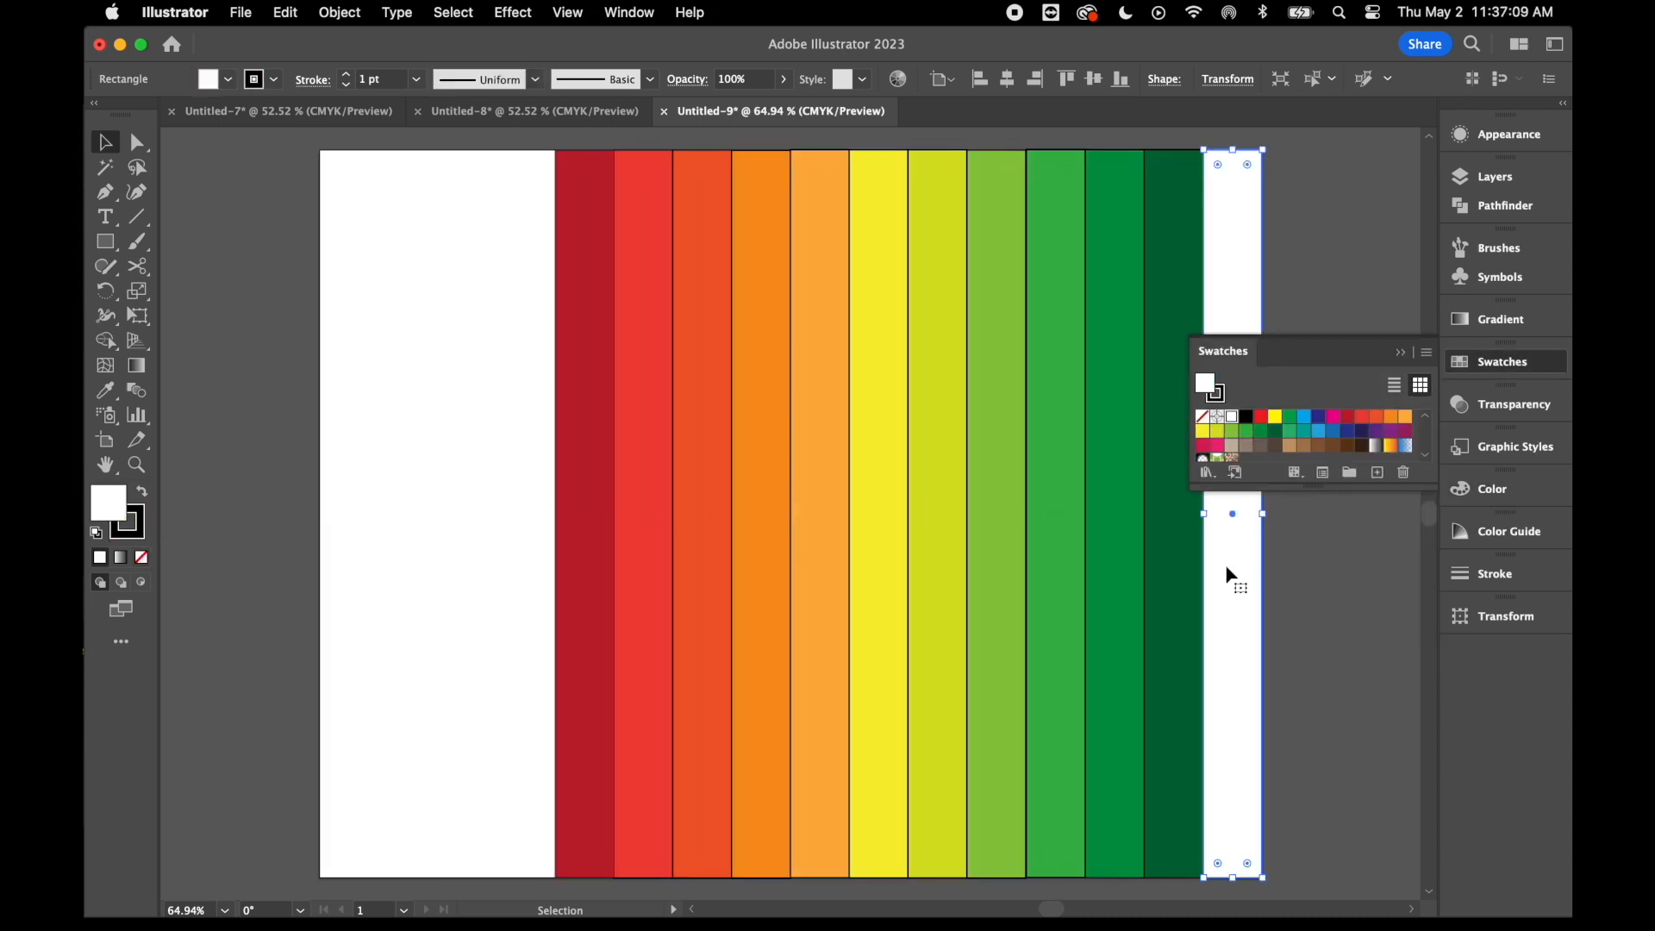
click(1233, 546)
click(1290, 431)
click(248, 214)
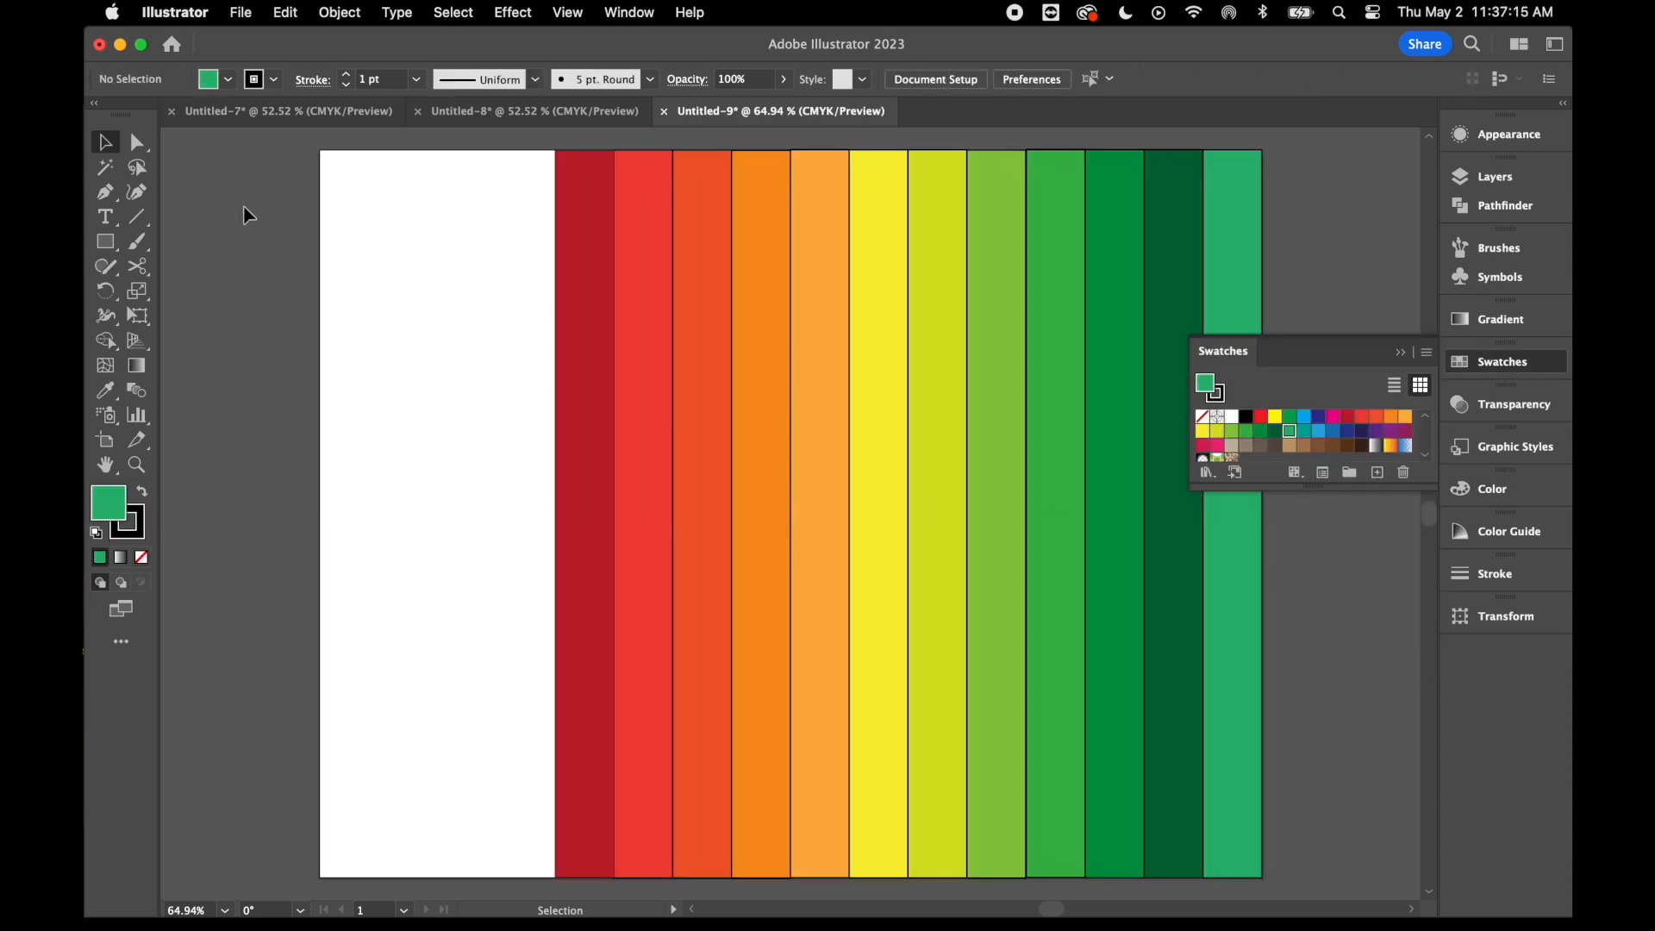
Select all twelve coloured strips and add two new layers above Layer 1
click(1508, 183)
drag(1342, 644, 425, 659)
drag(428, 556, 427, 556)
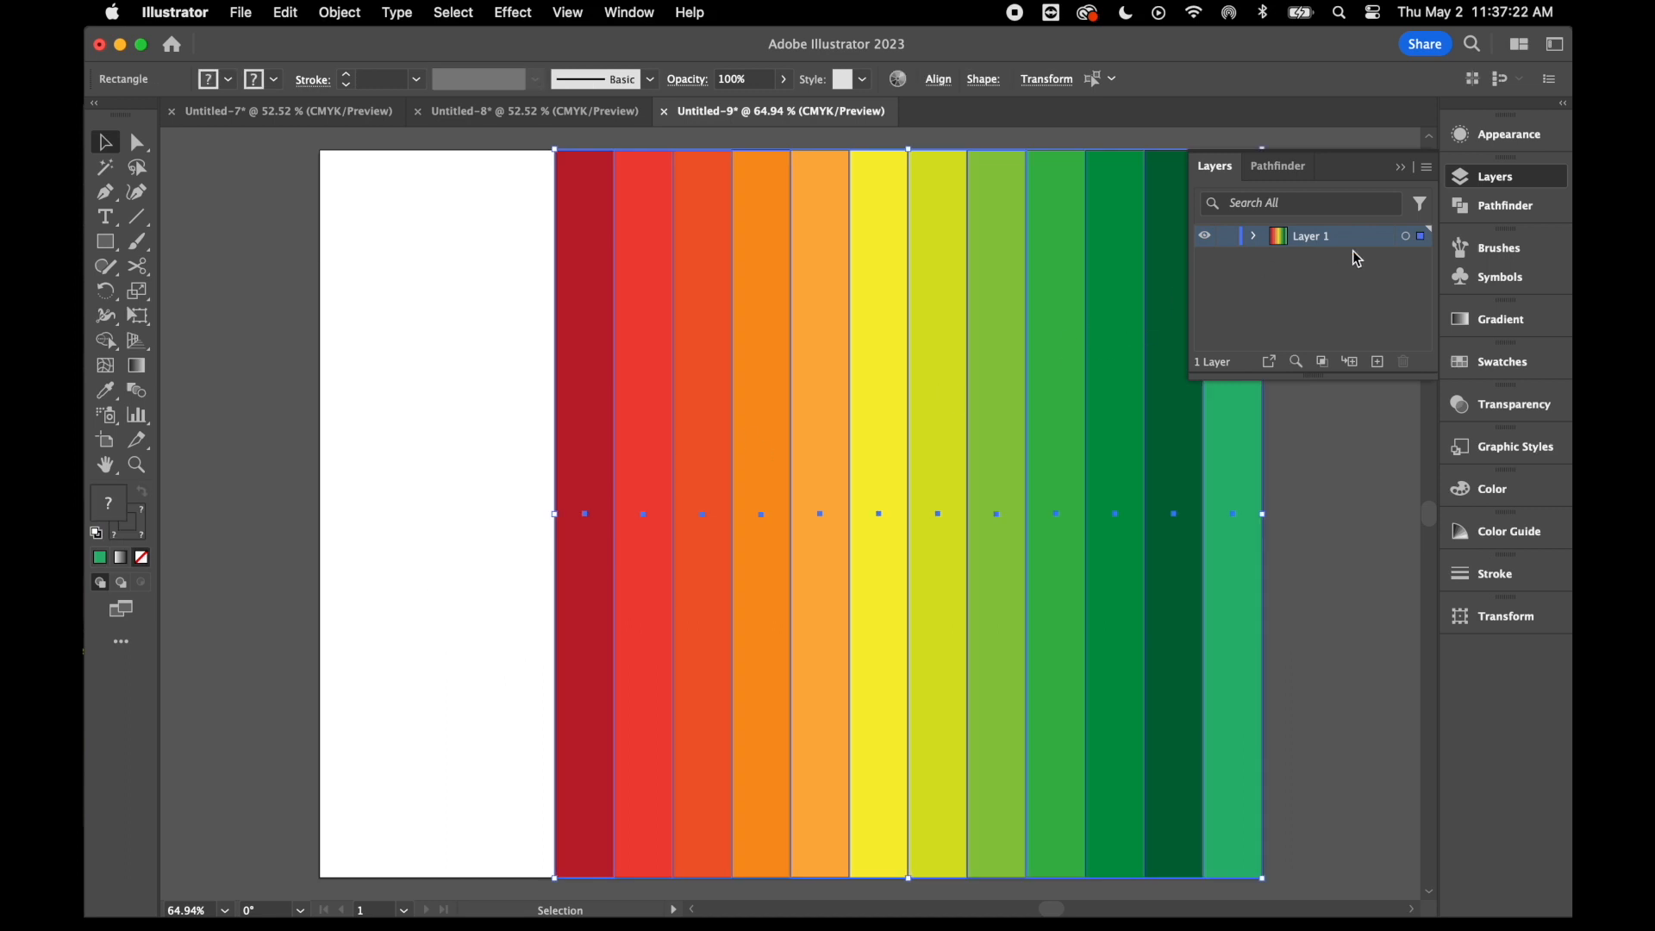
click(1378, 363)
click(1377, 363)
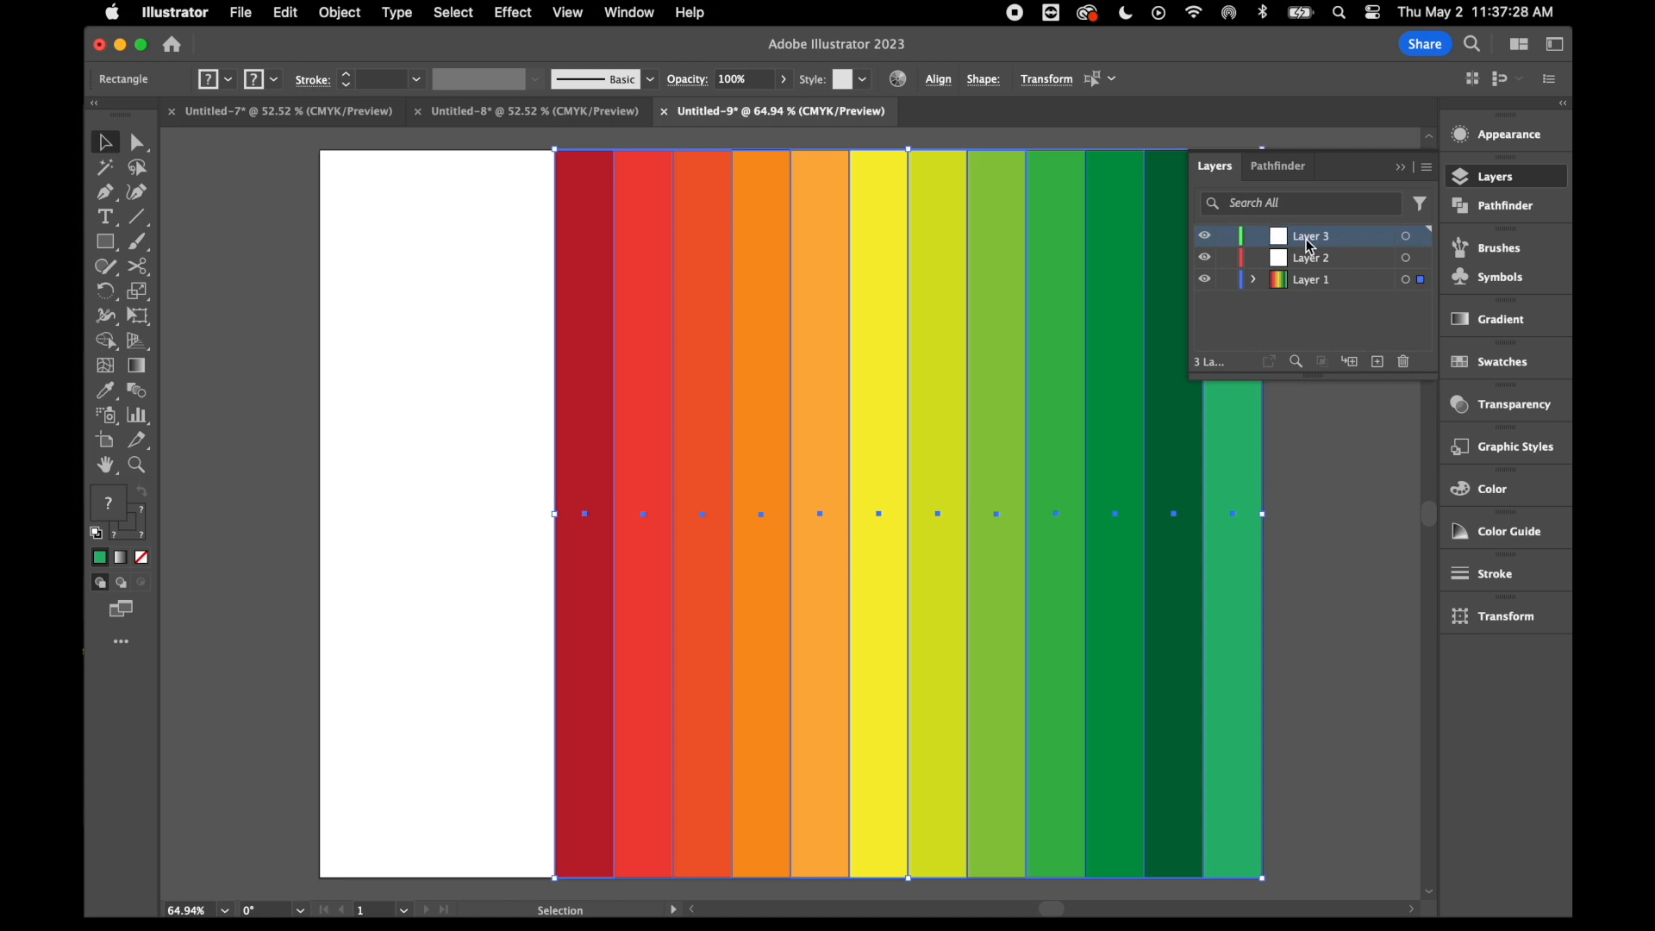
key(a)
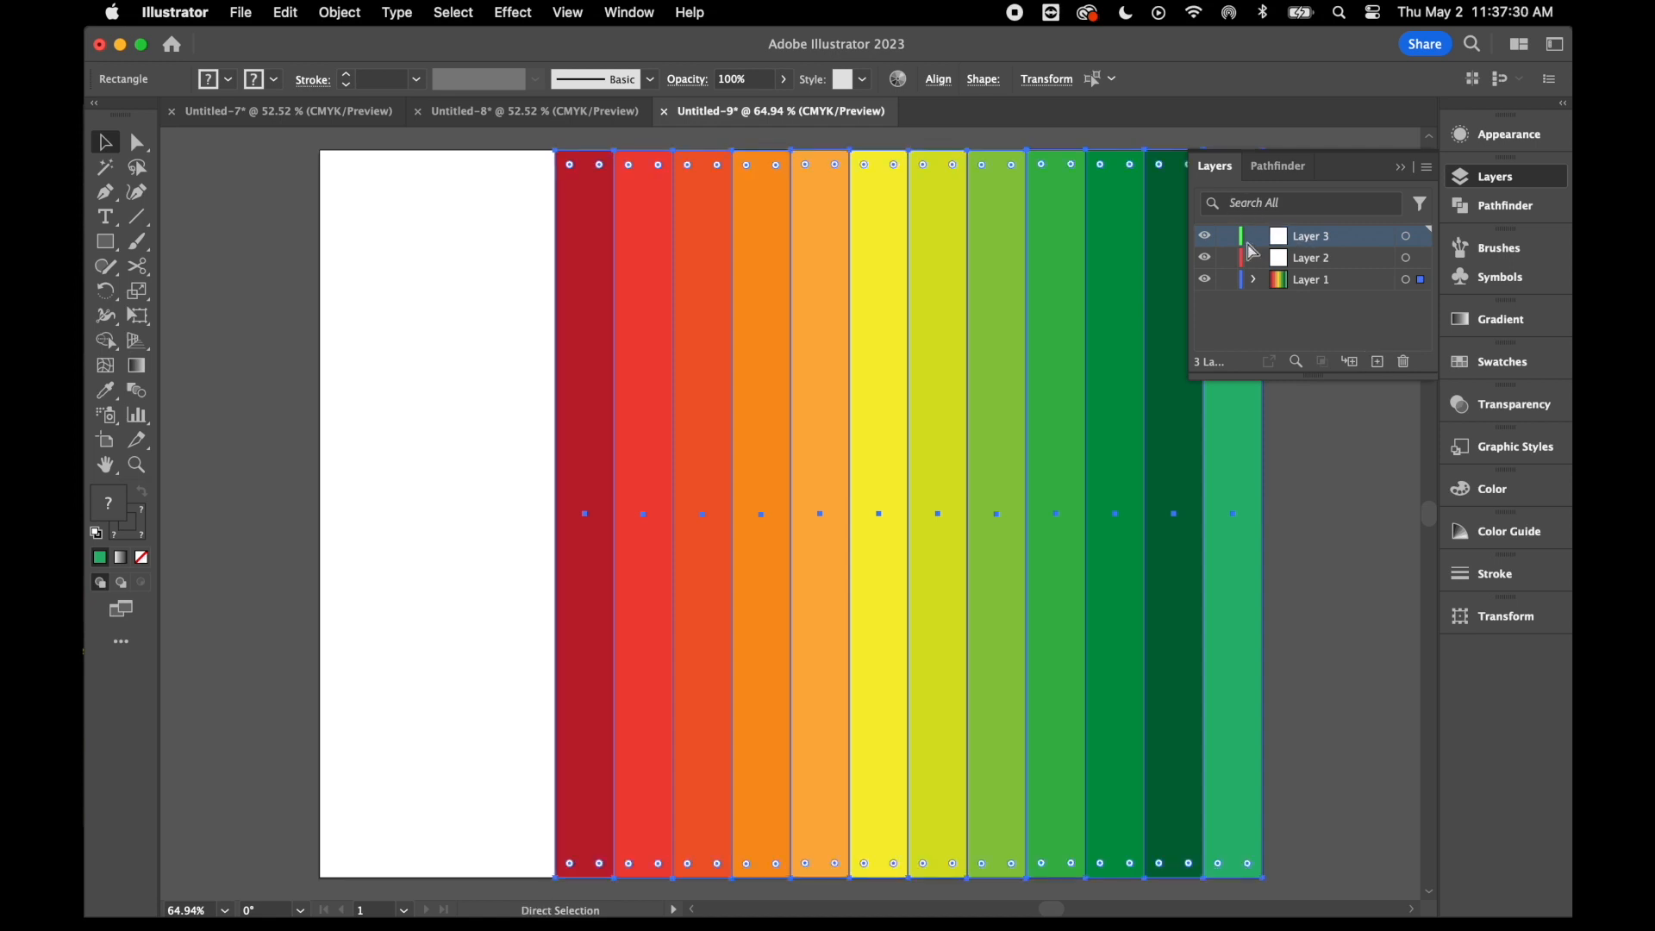
key(super+v)
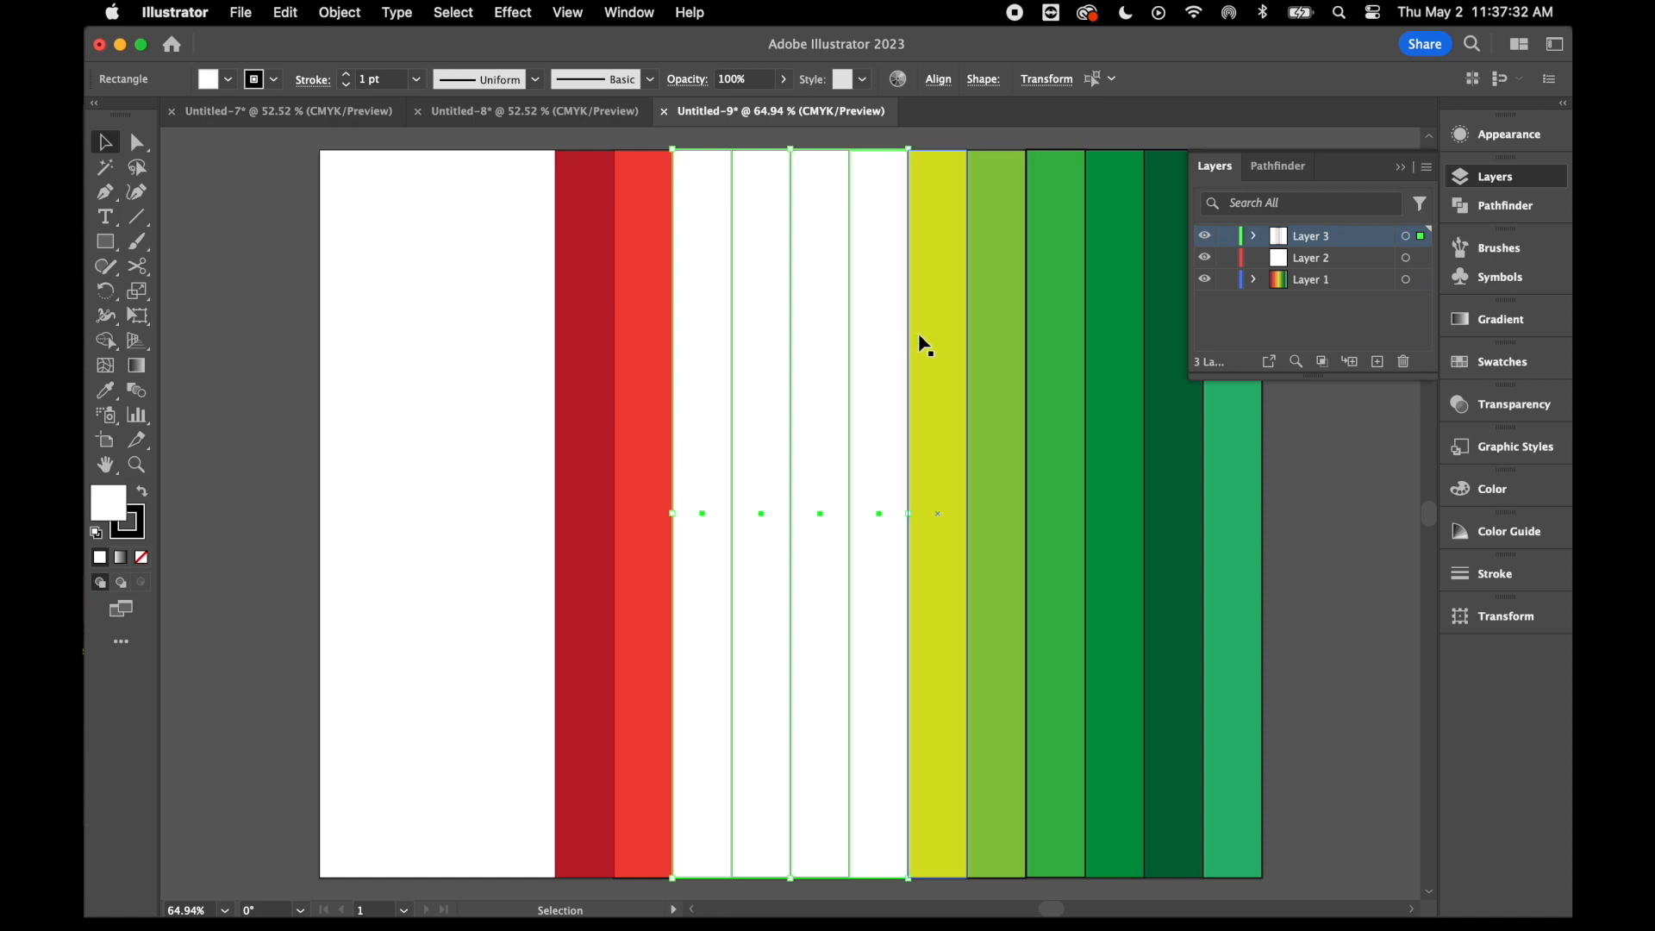
key(super+z)
key(v)
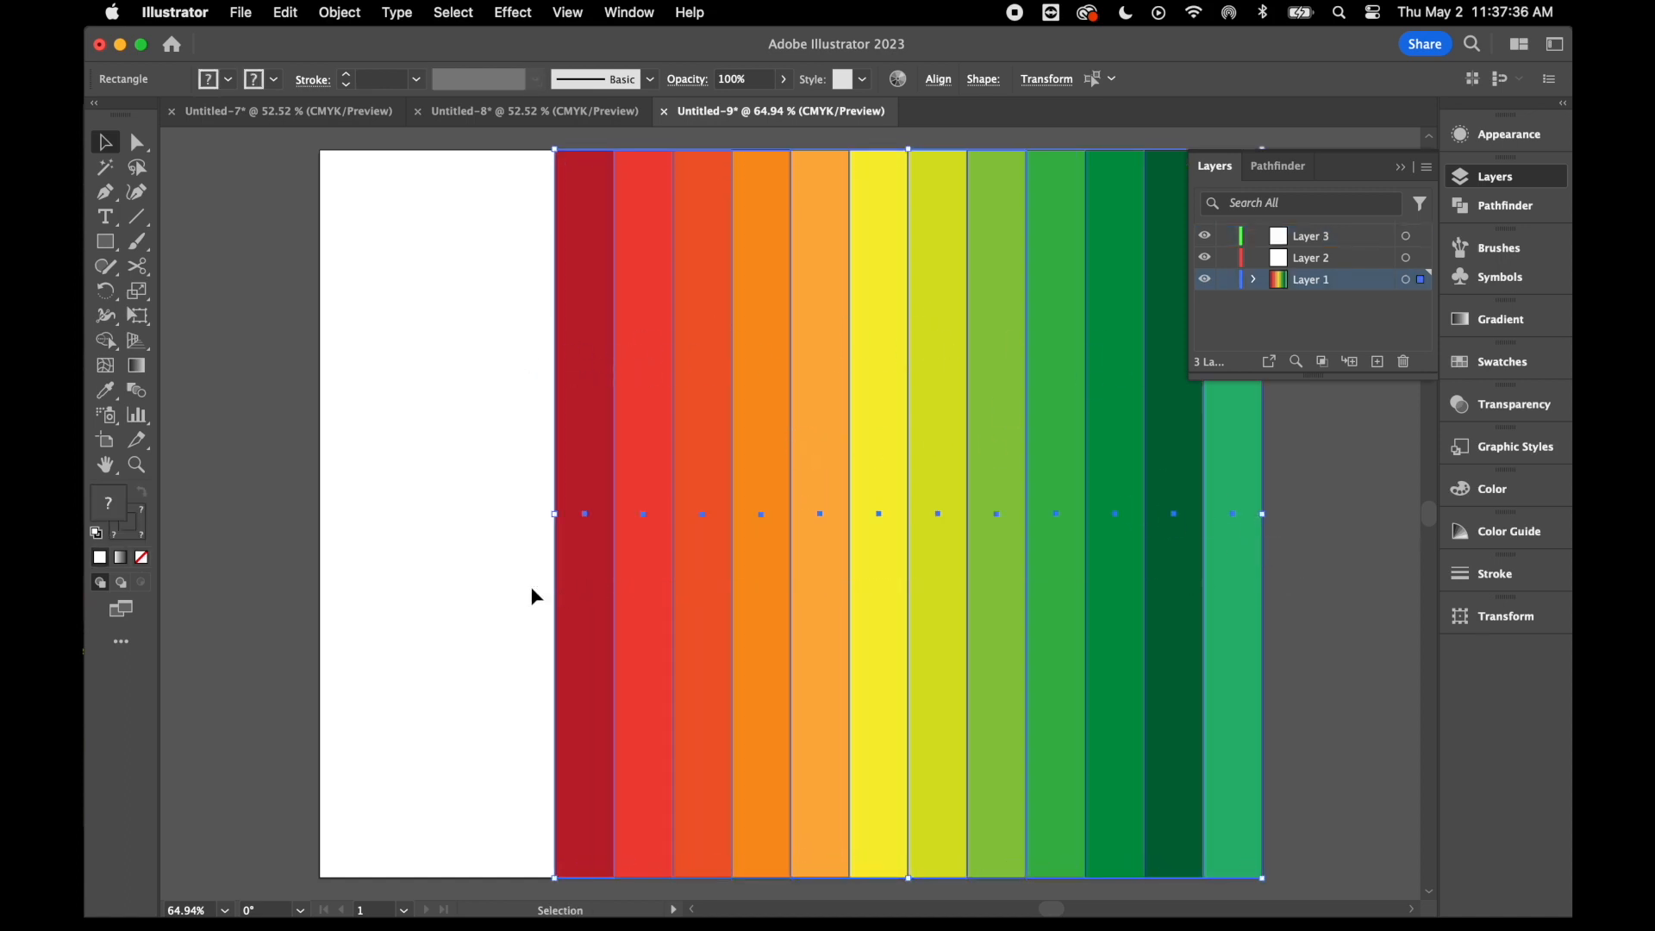
Lock Layer 1 and paste the twelve coloured strips into Layer 3
click(1227, 281)
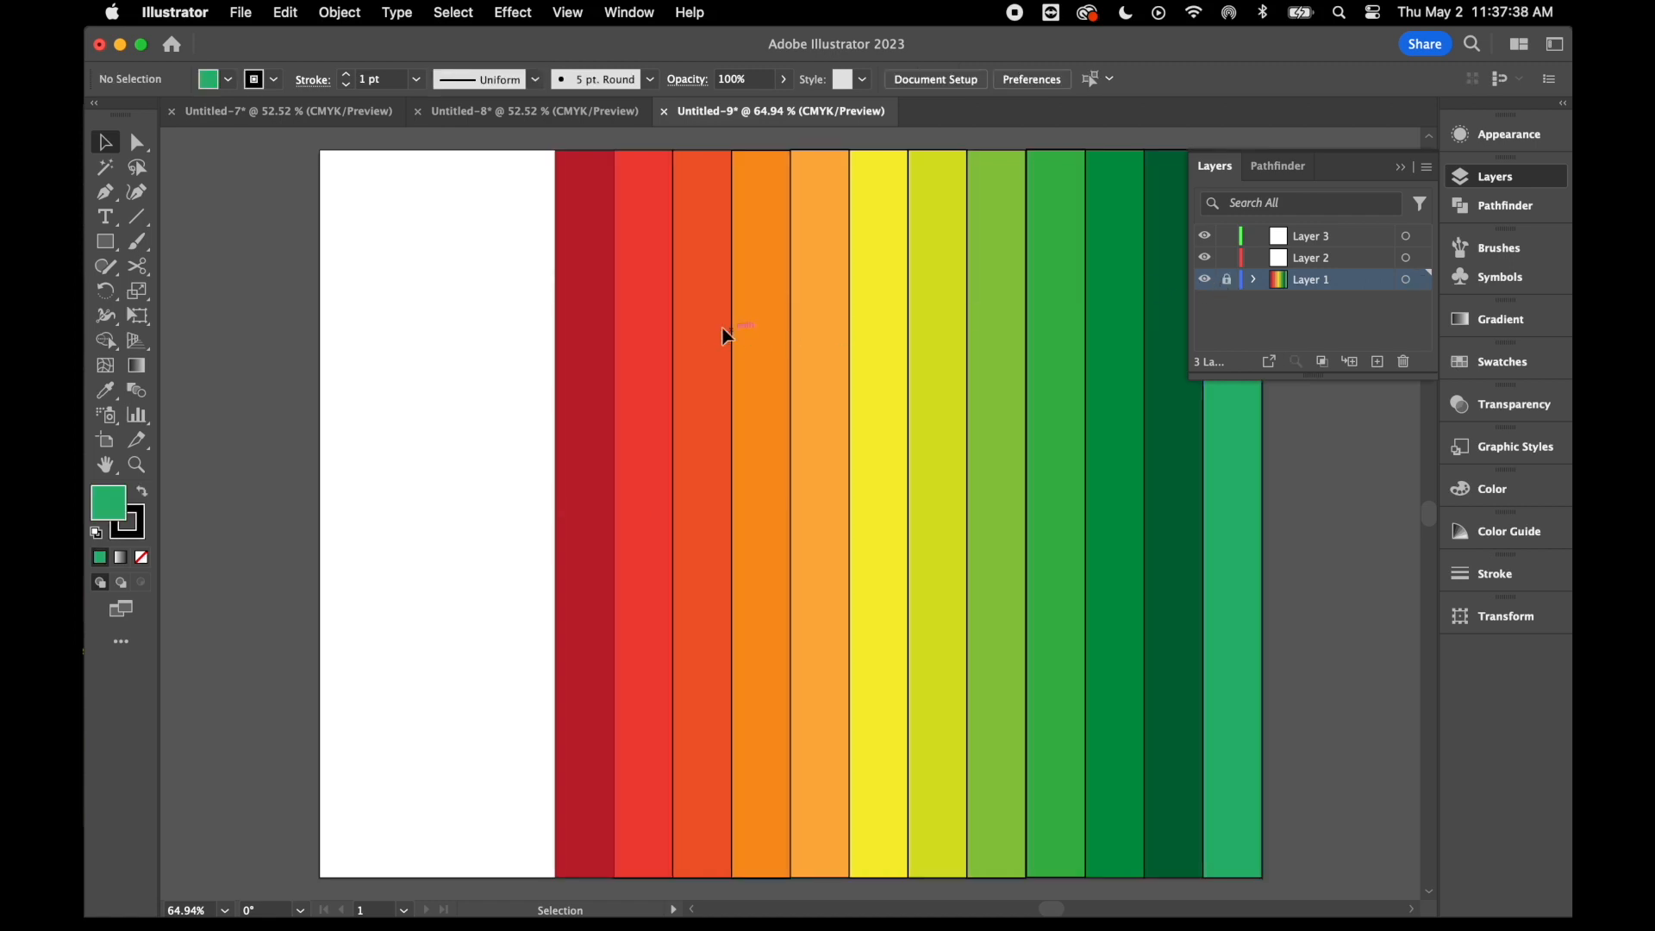
click(1341, 235)
key(super+v)
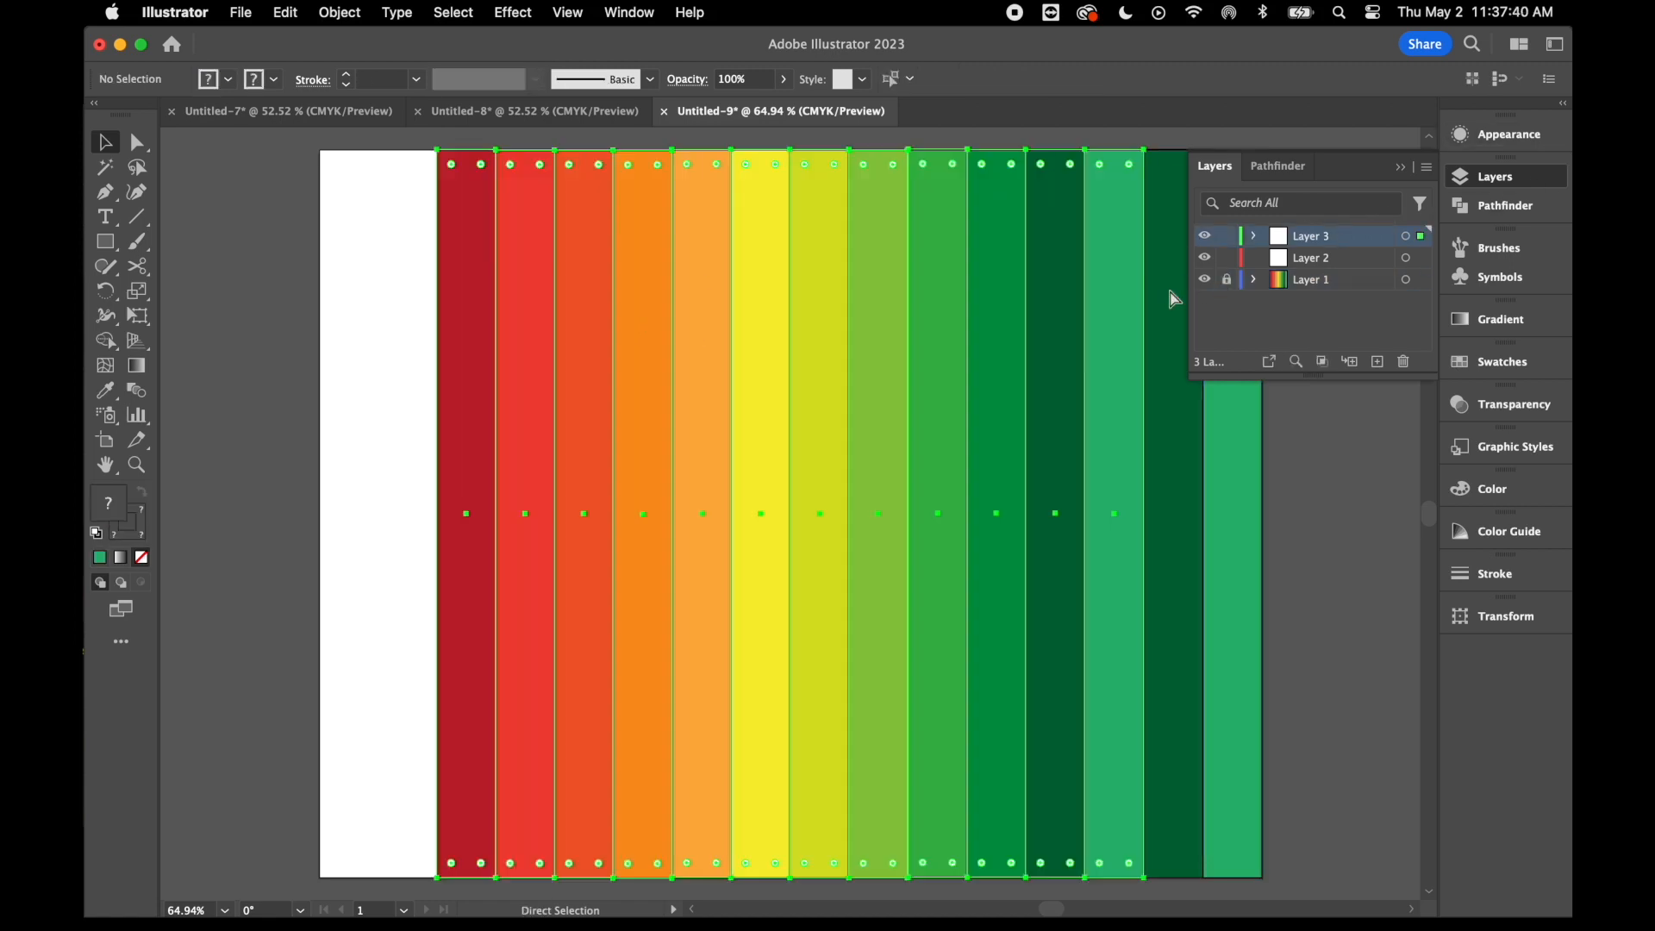
Rotate the pasted strips by 90° and move them to the artboard's upper-left corner
right_click(343, 334)
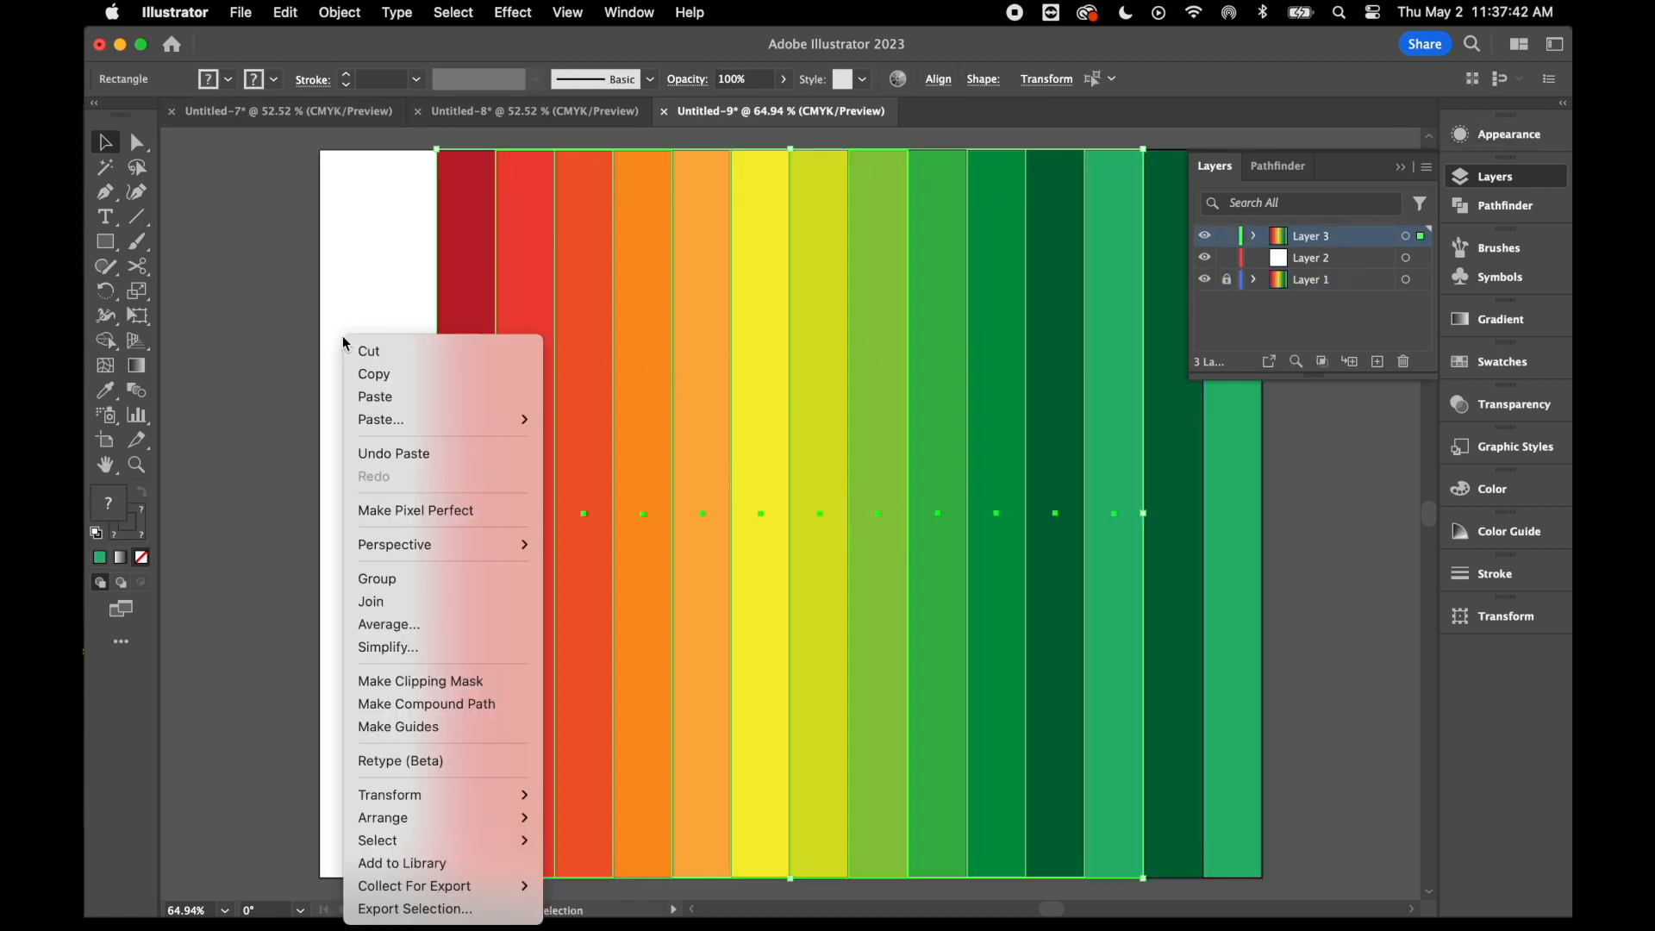
mouse_move(438, 799)
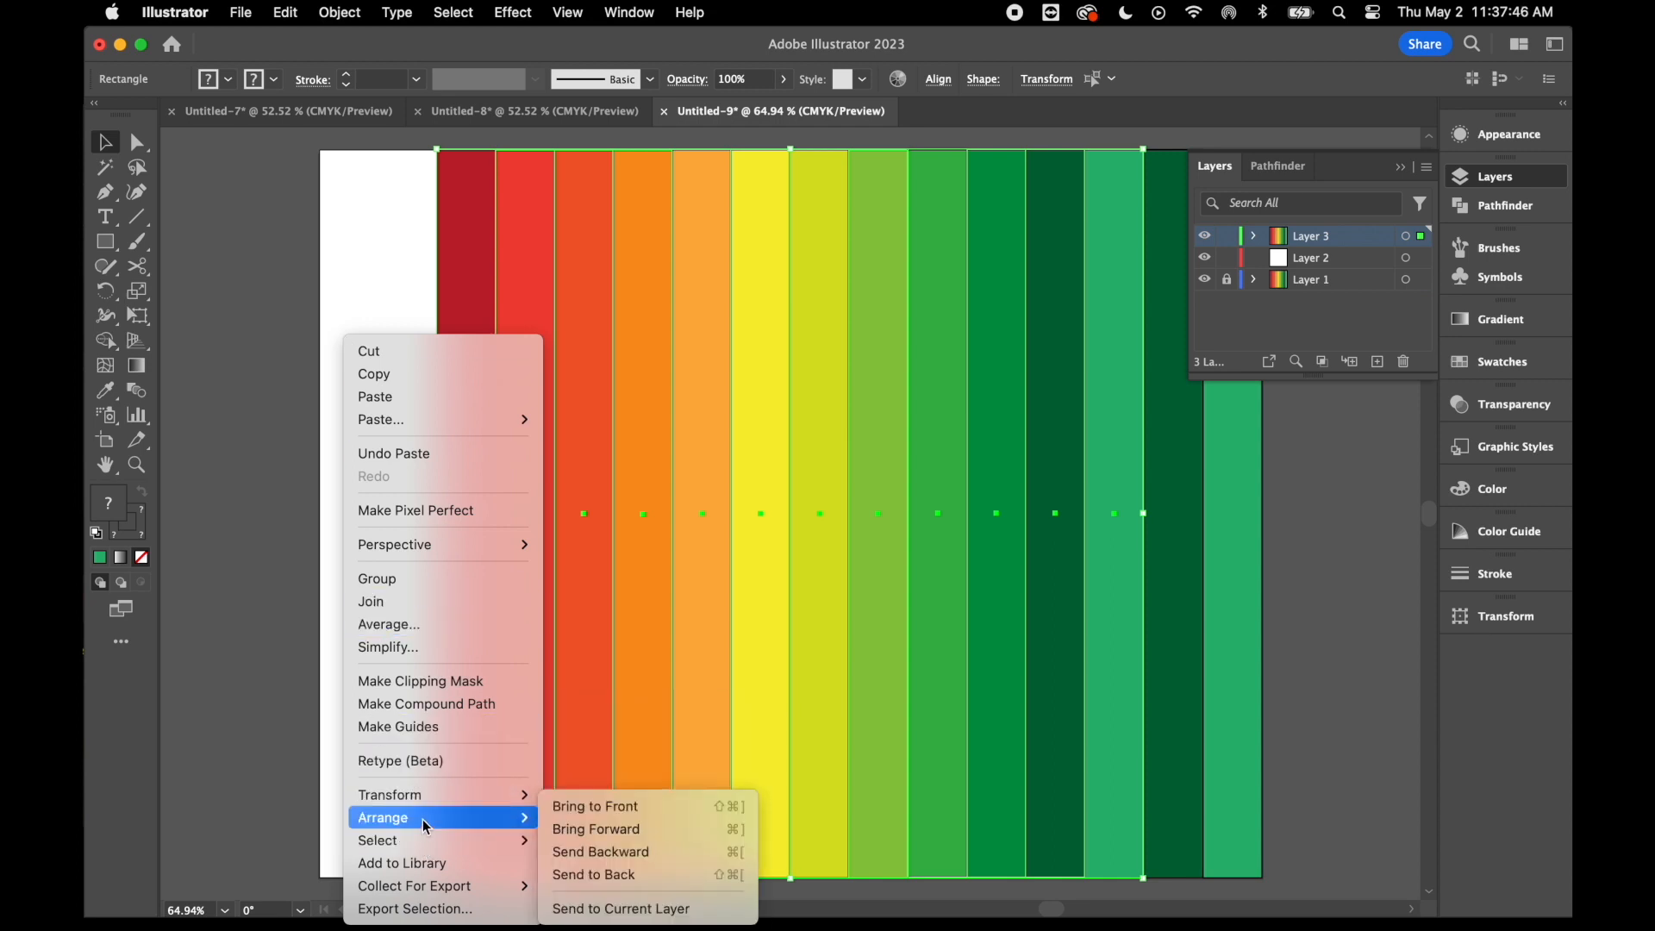
mouse_move(423, 550)
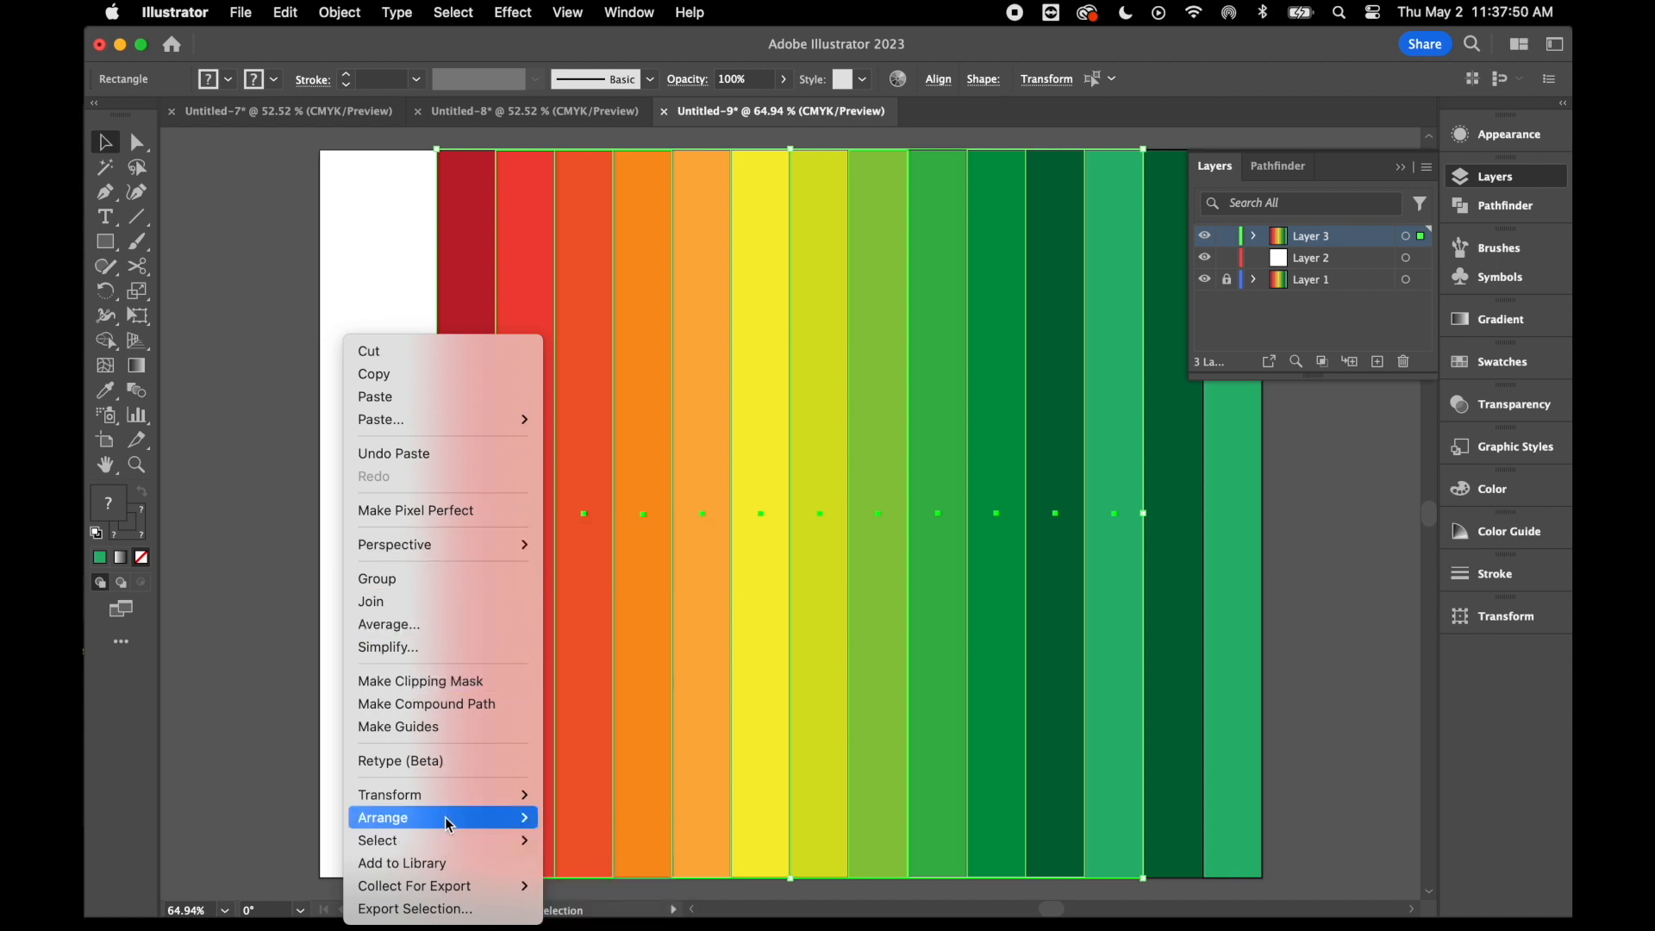
mouse_move(490, 791)
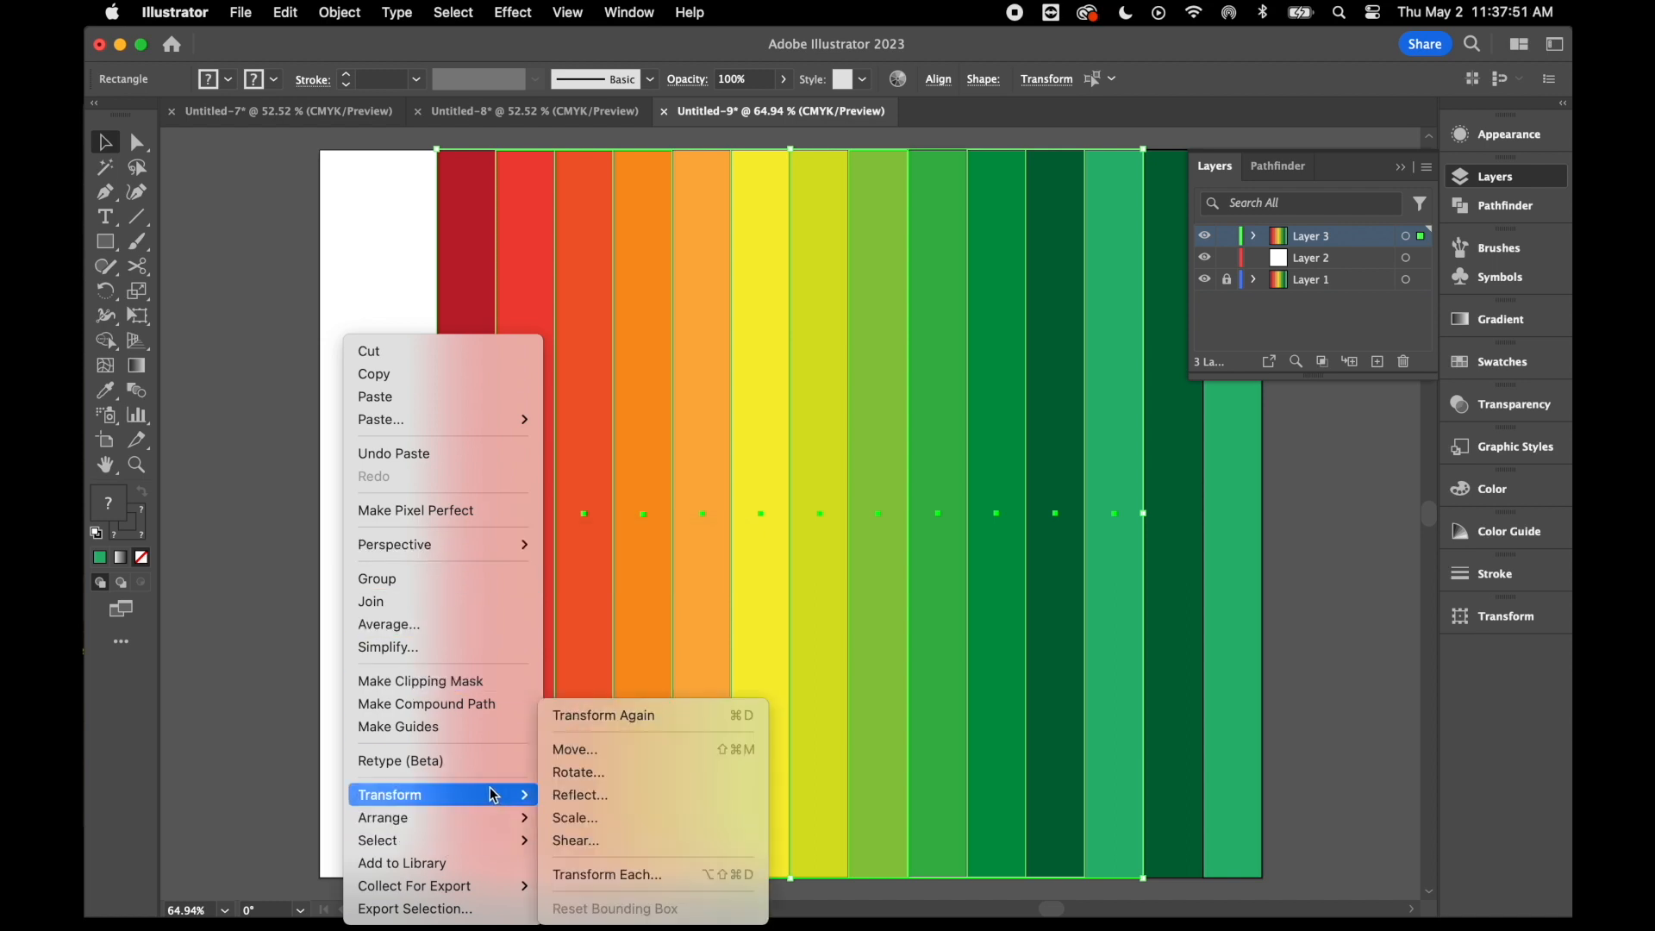
click(623, 772)
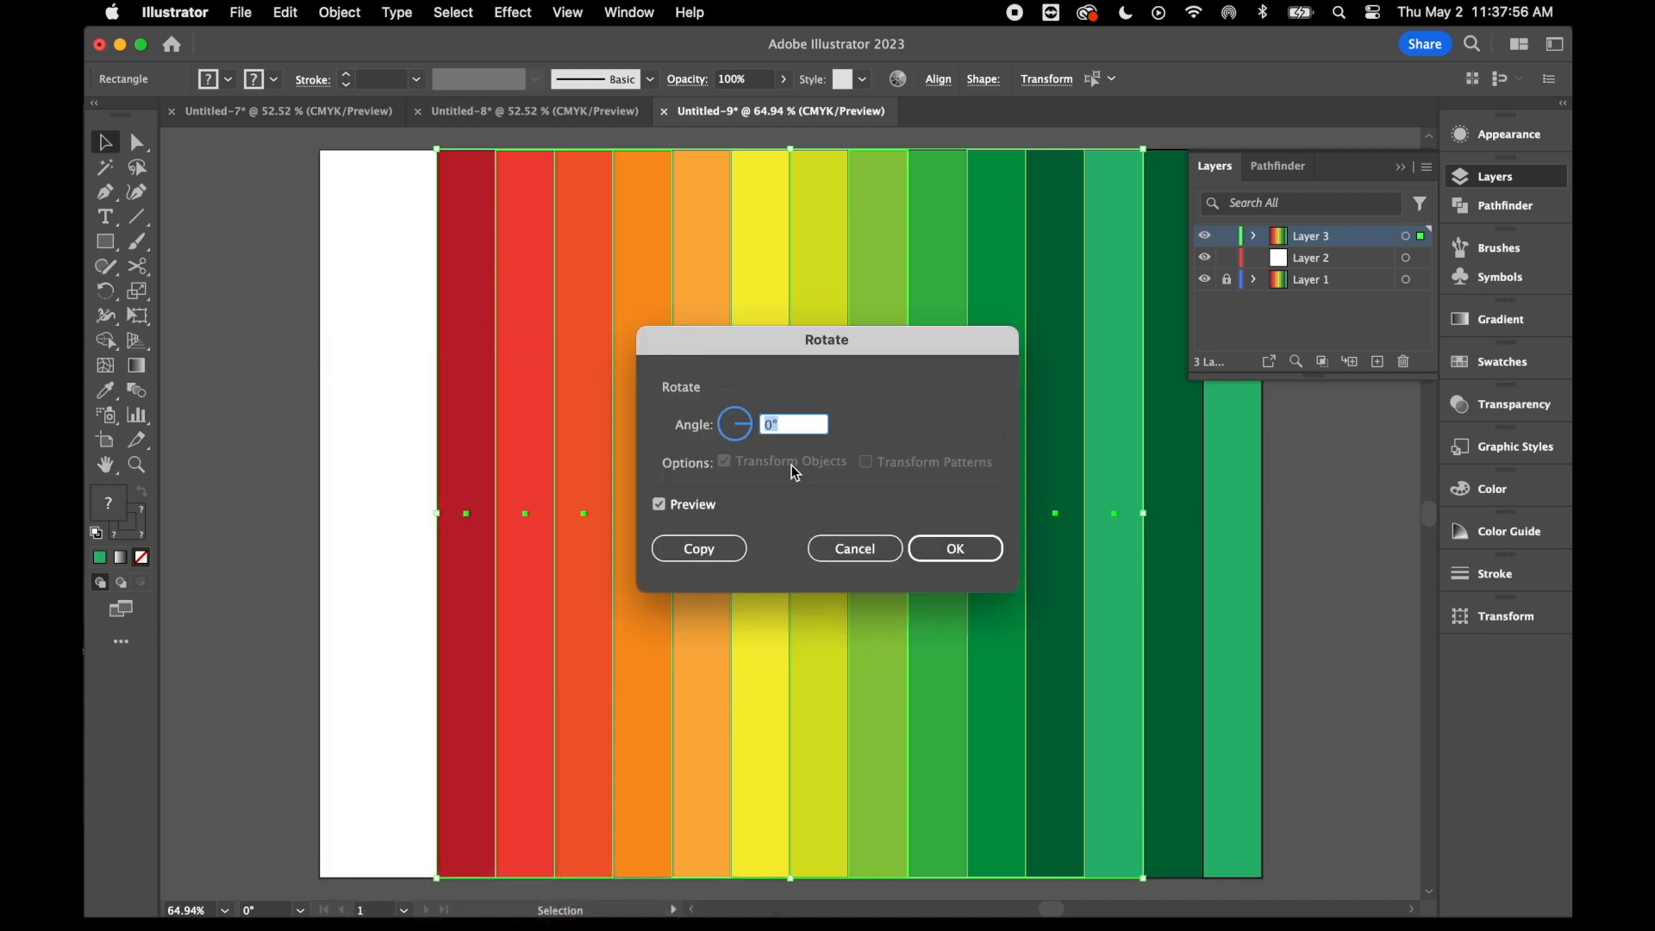
text(90)
click(970, 550)
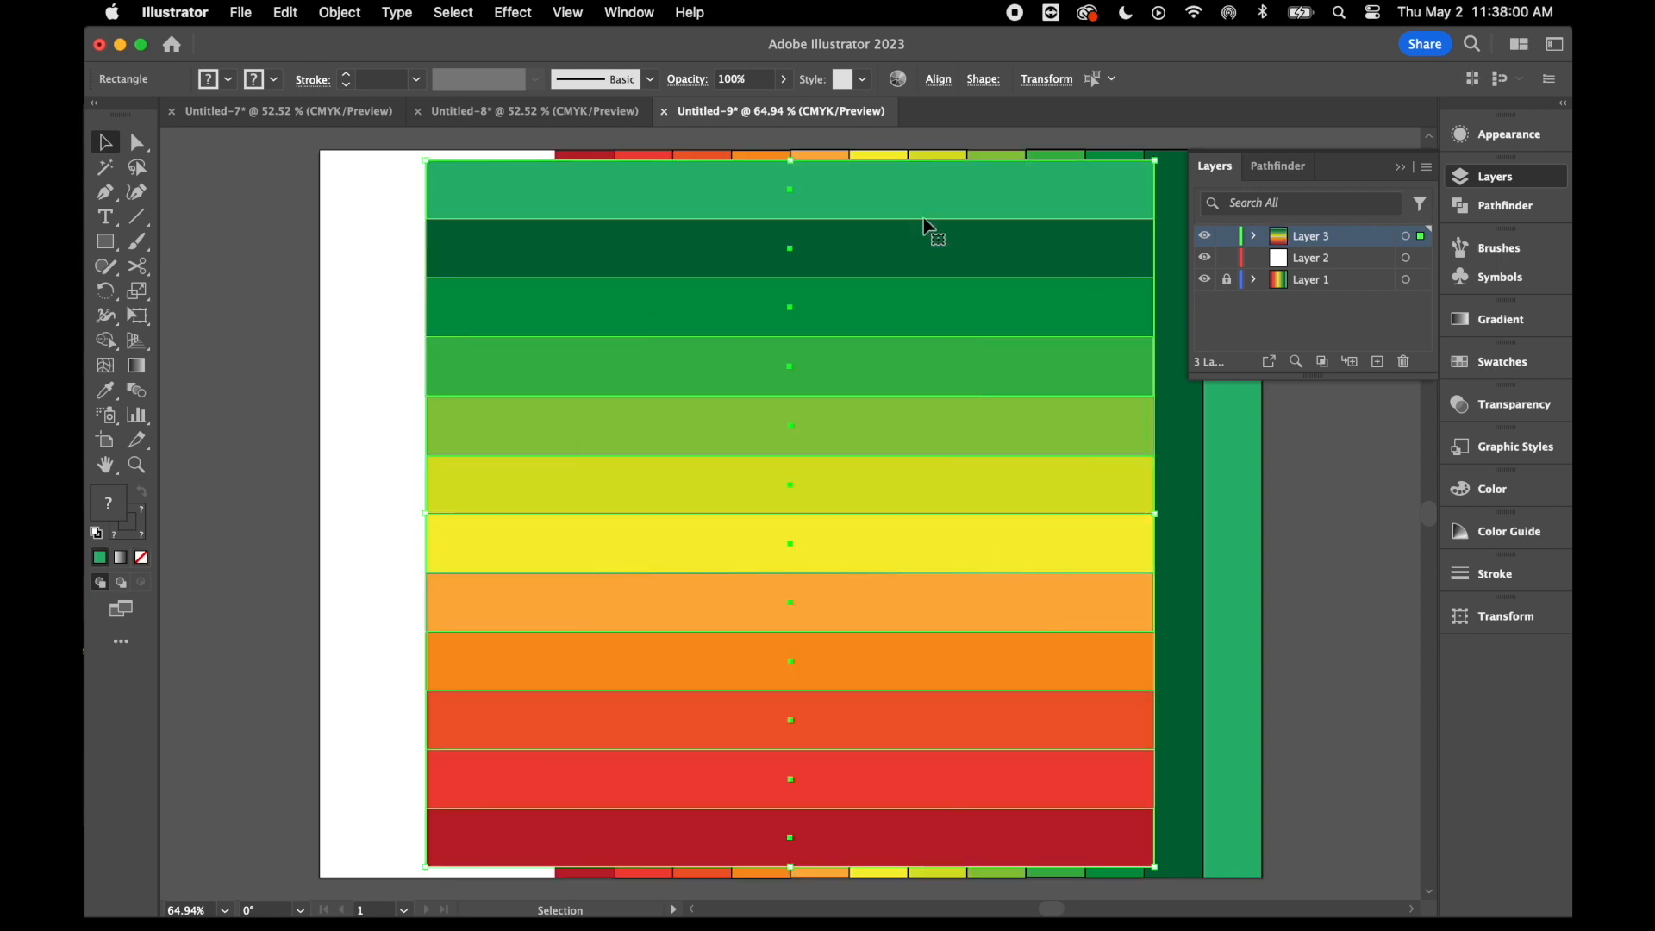
drag(843, 401, 755, 396)
Recolour the top four horizontal strips teal, light blue, medium blue and dark blue, in that order
click(812, 256)
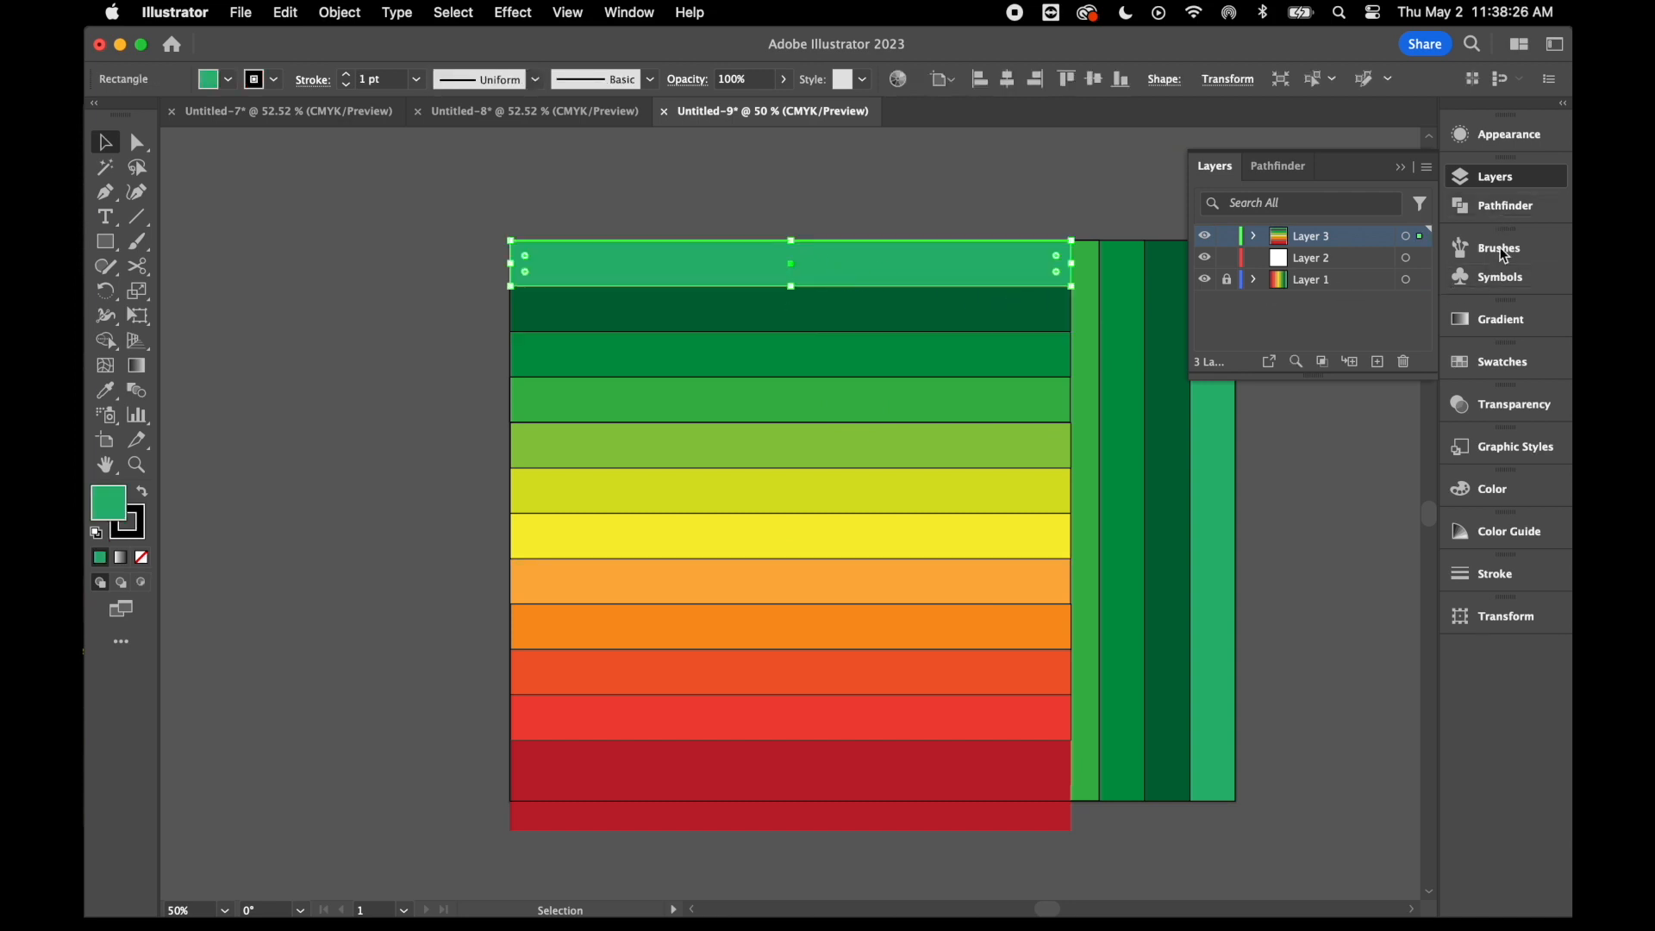
click(1486, 362)
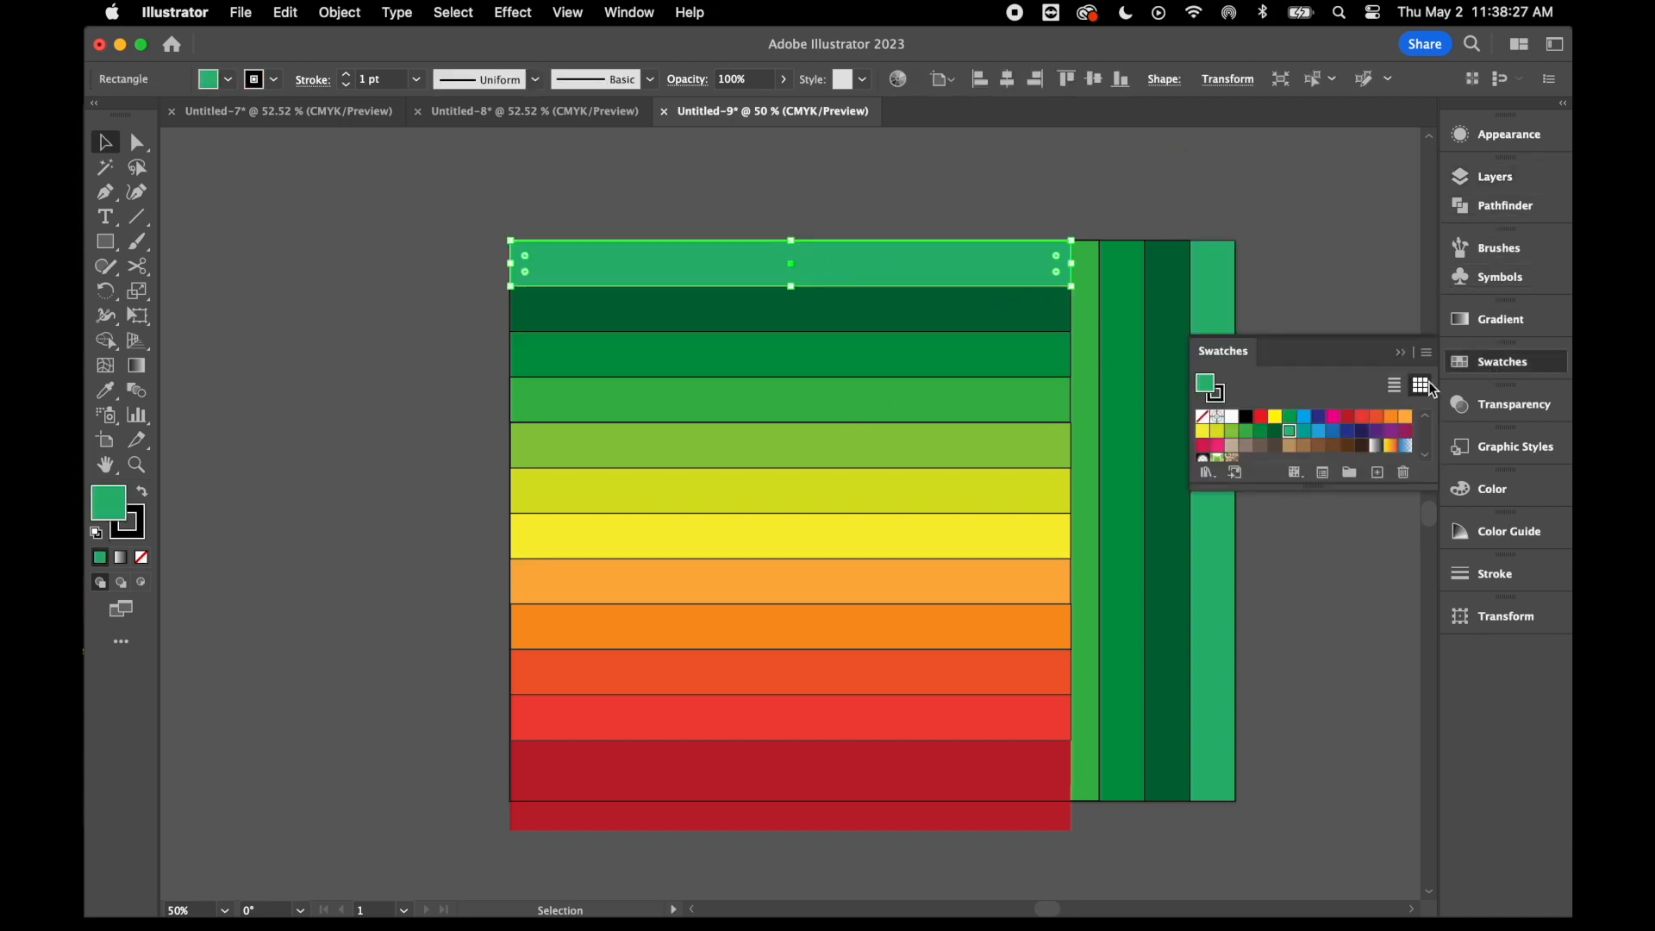
click(1305, 433)
click(983, 312)
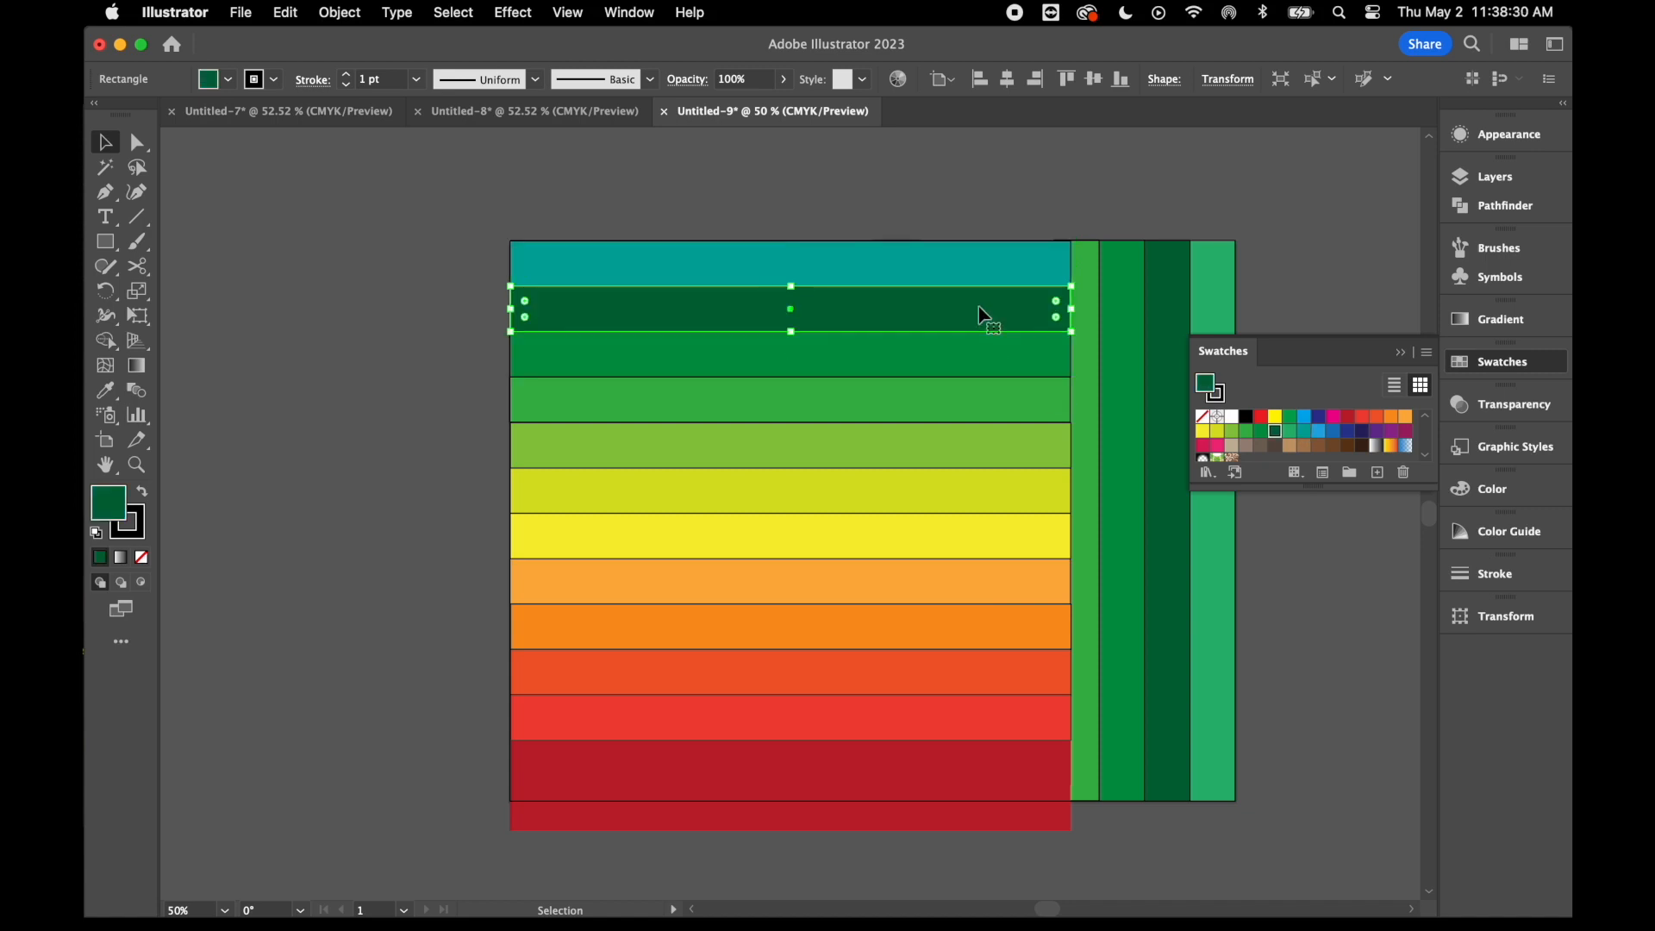
click(1319, 431)
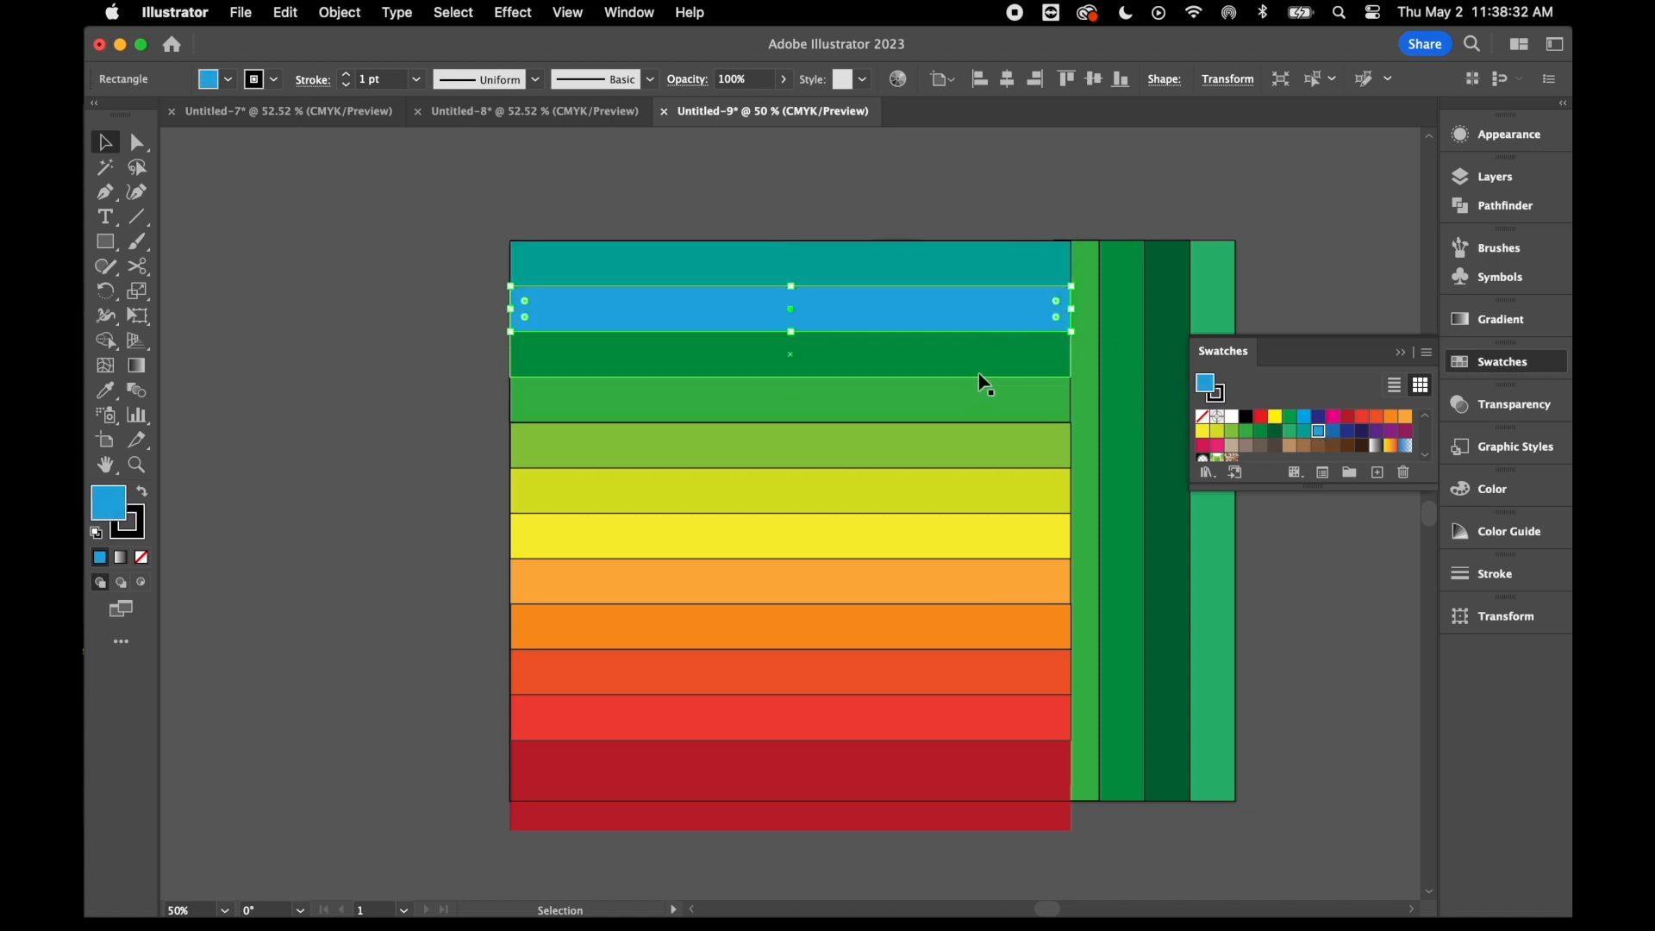
click(981, 359)
click(1335, 434)
click(1034, 410)
click(1348, 433)
Recolour the strips below from dark navy through purple and magenta to pink, and the bottom two tan and taupe
click(1026, 448)
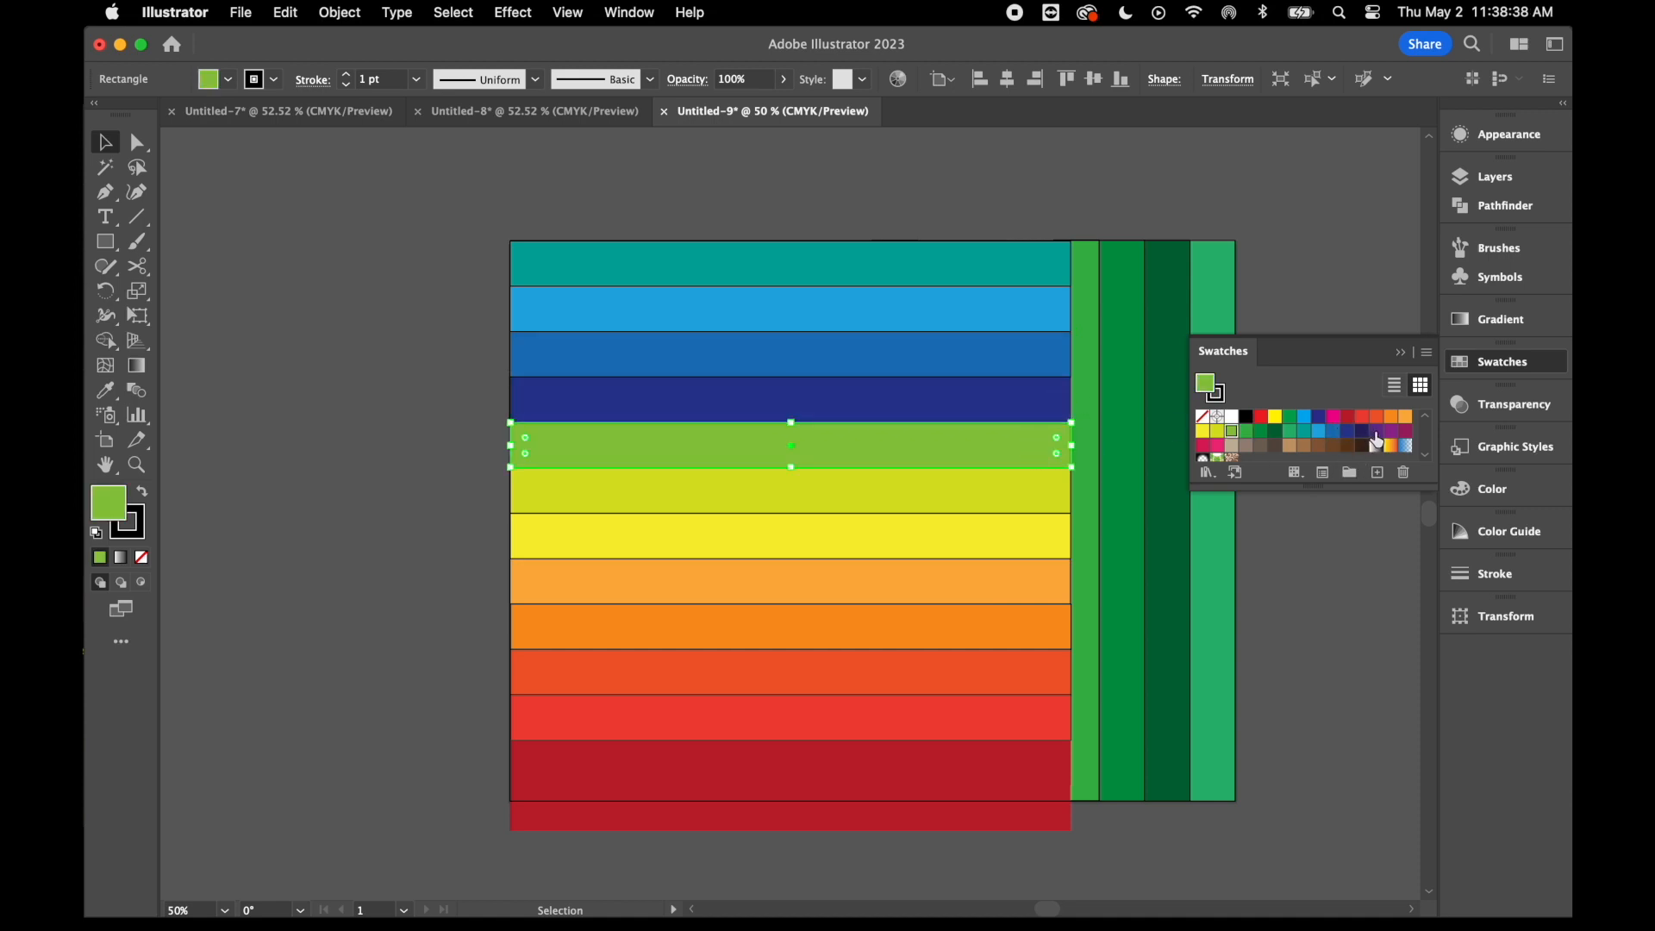
click(1362, 433)
click(1017, 490)
click(1377, 431)
click(992, 714)
click(1017, 762)
click(1232, 445)
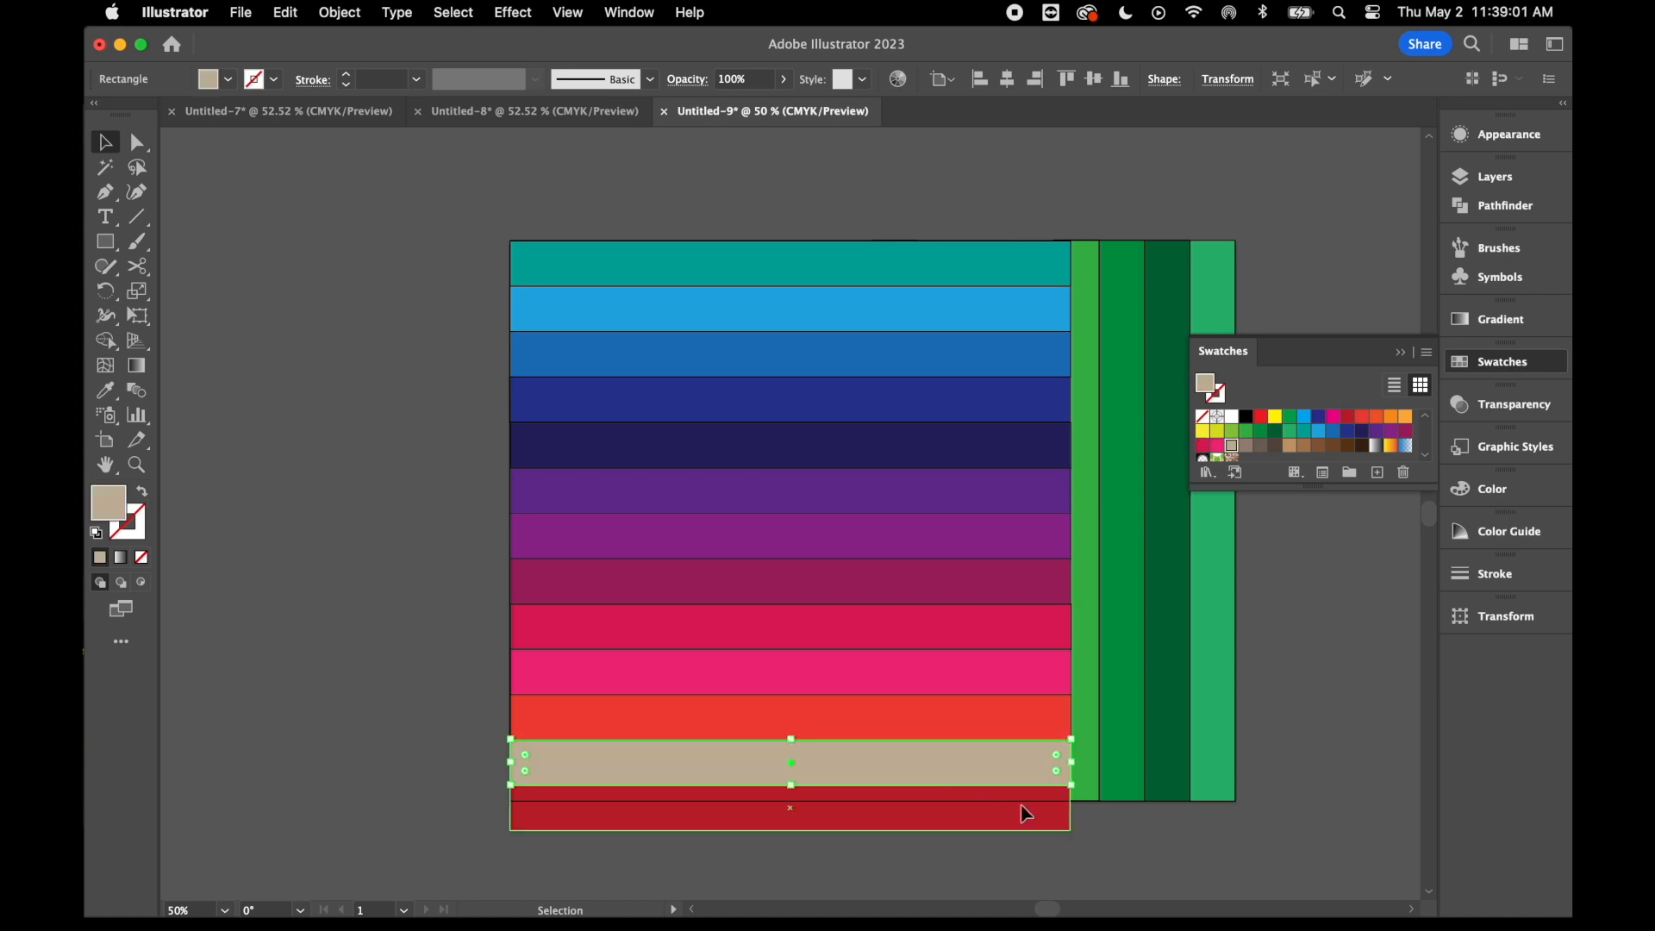
click(1247, 445)
Lock and hide Layer 3, and make Layer 2 the active layer
click(1527, 177)
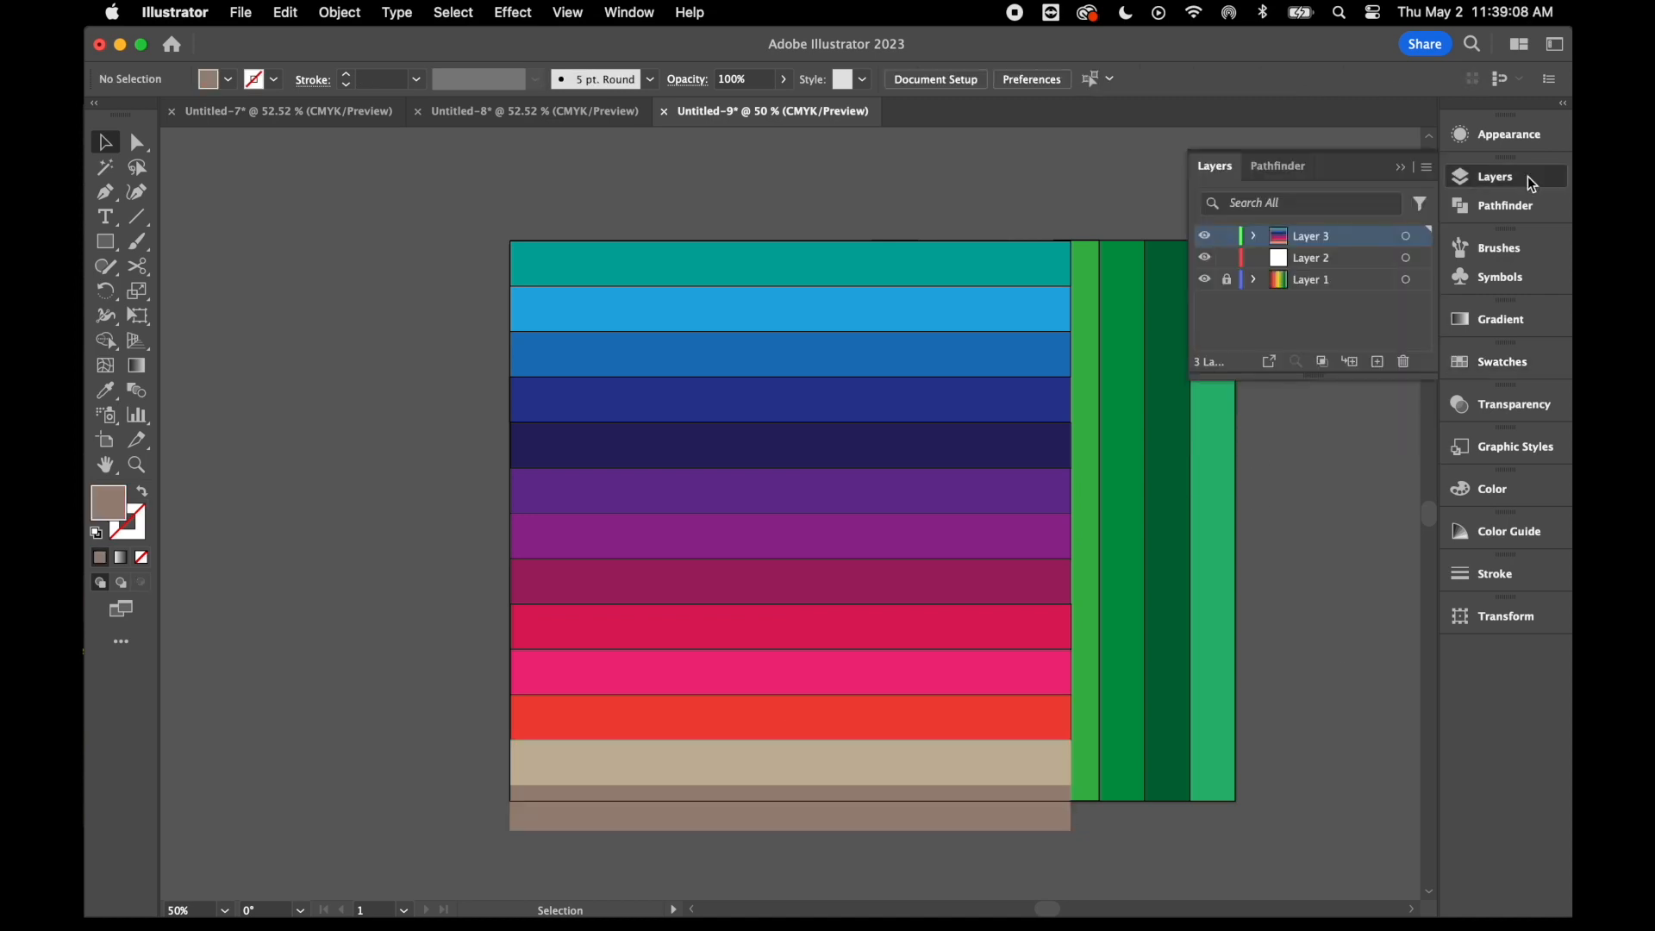
click(1224, 239)
click(1205, 238)
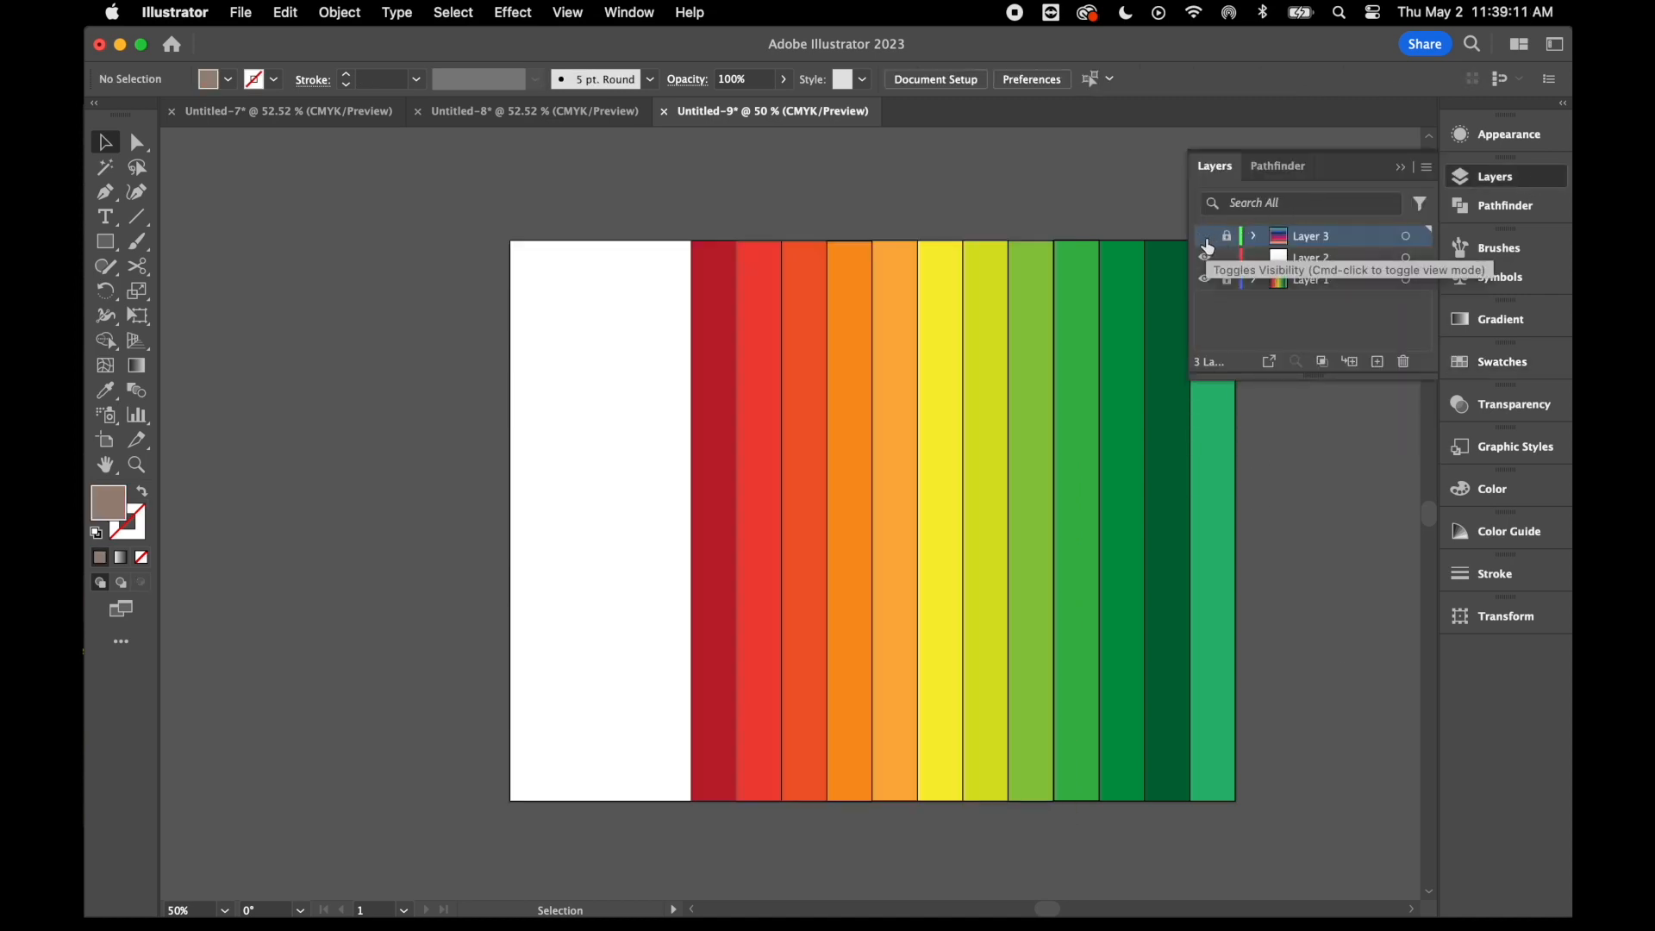
click(1335, 260)
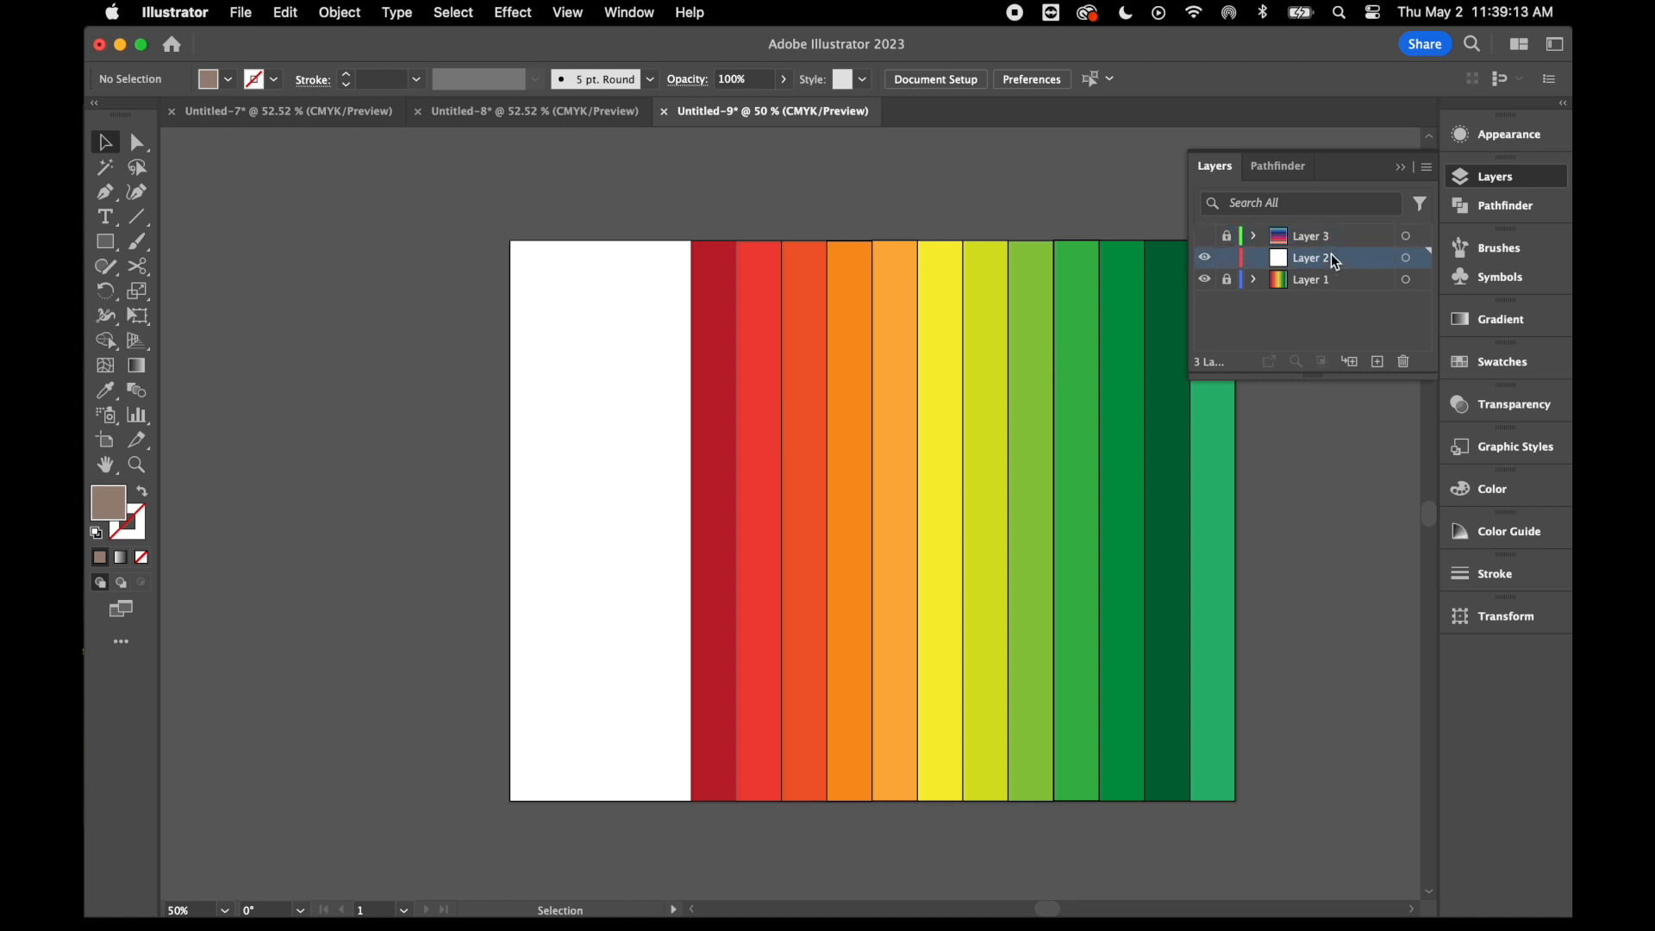
Use the Pen tool to outline the forehead and nose of a face profile, starting above the artboard over the orange and yellow strips
click(105, 195)
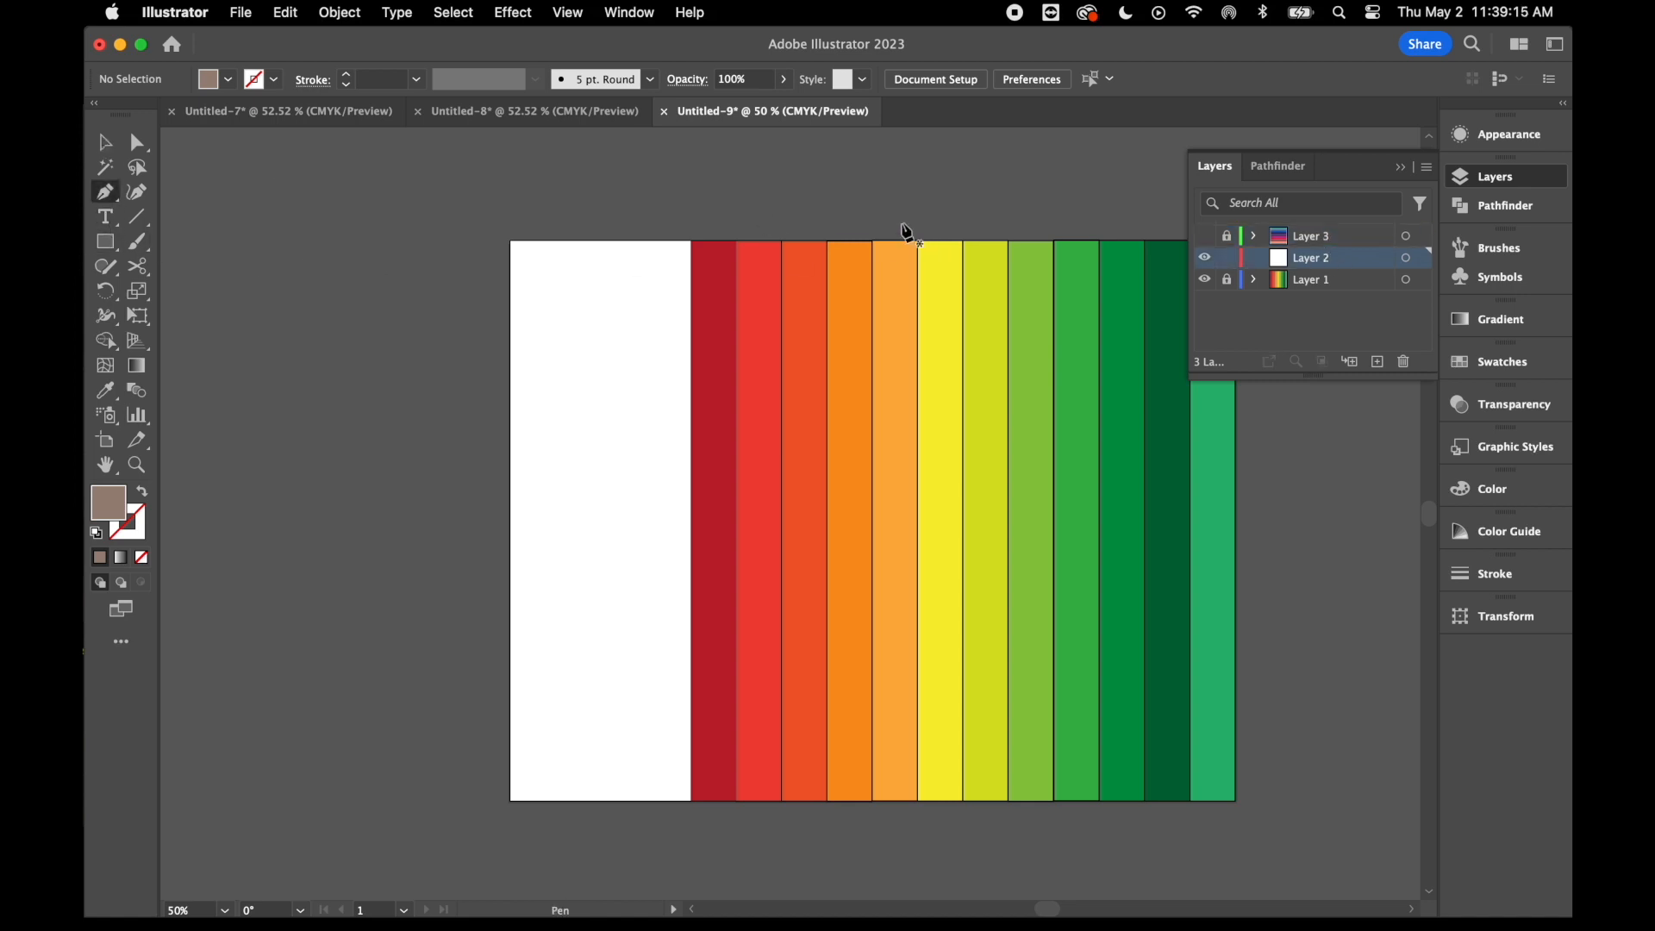
click(855, 200)
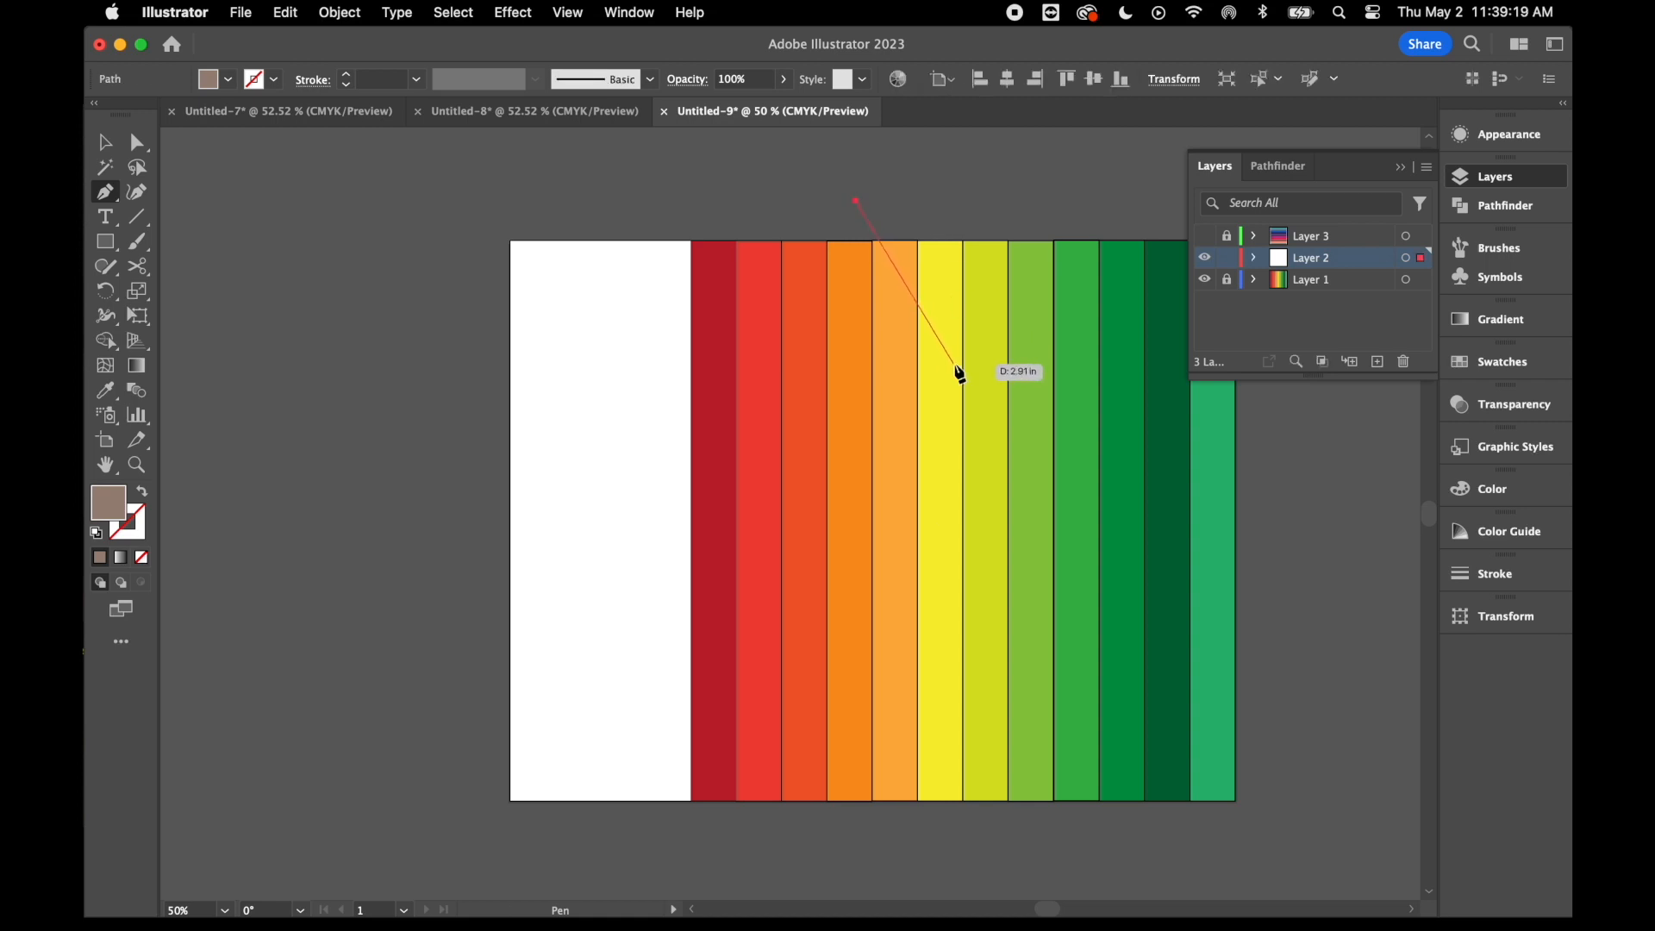
click(946, 359)
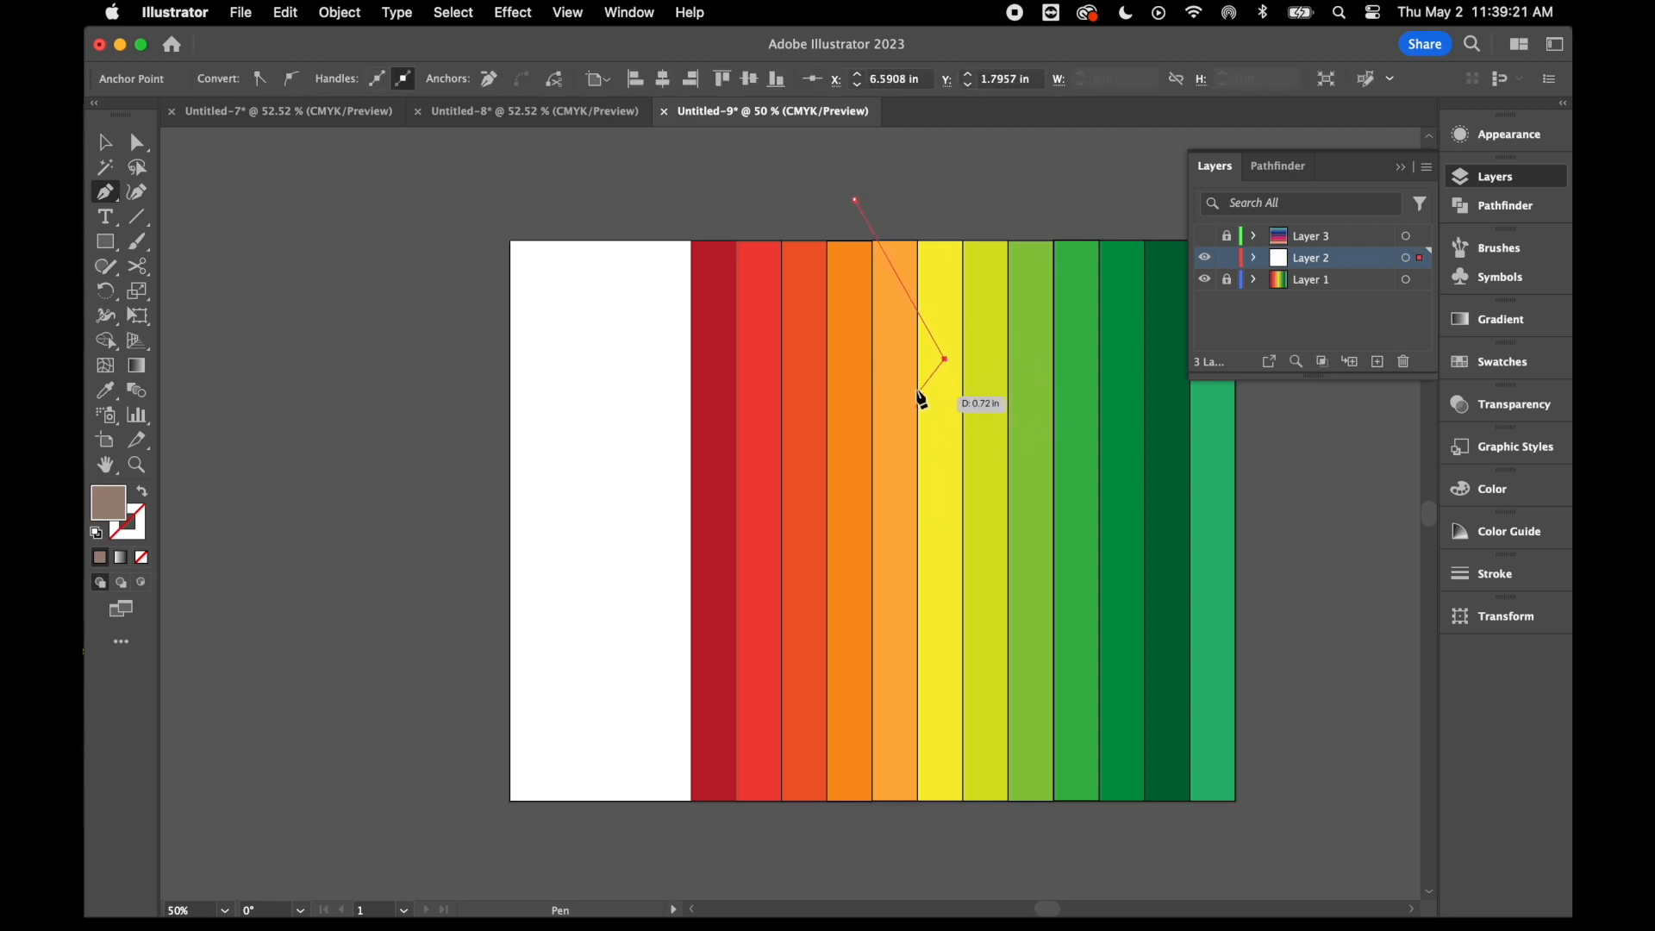
click(918, 399)
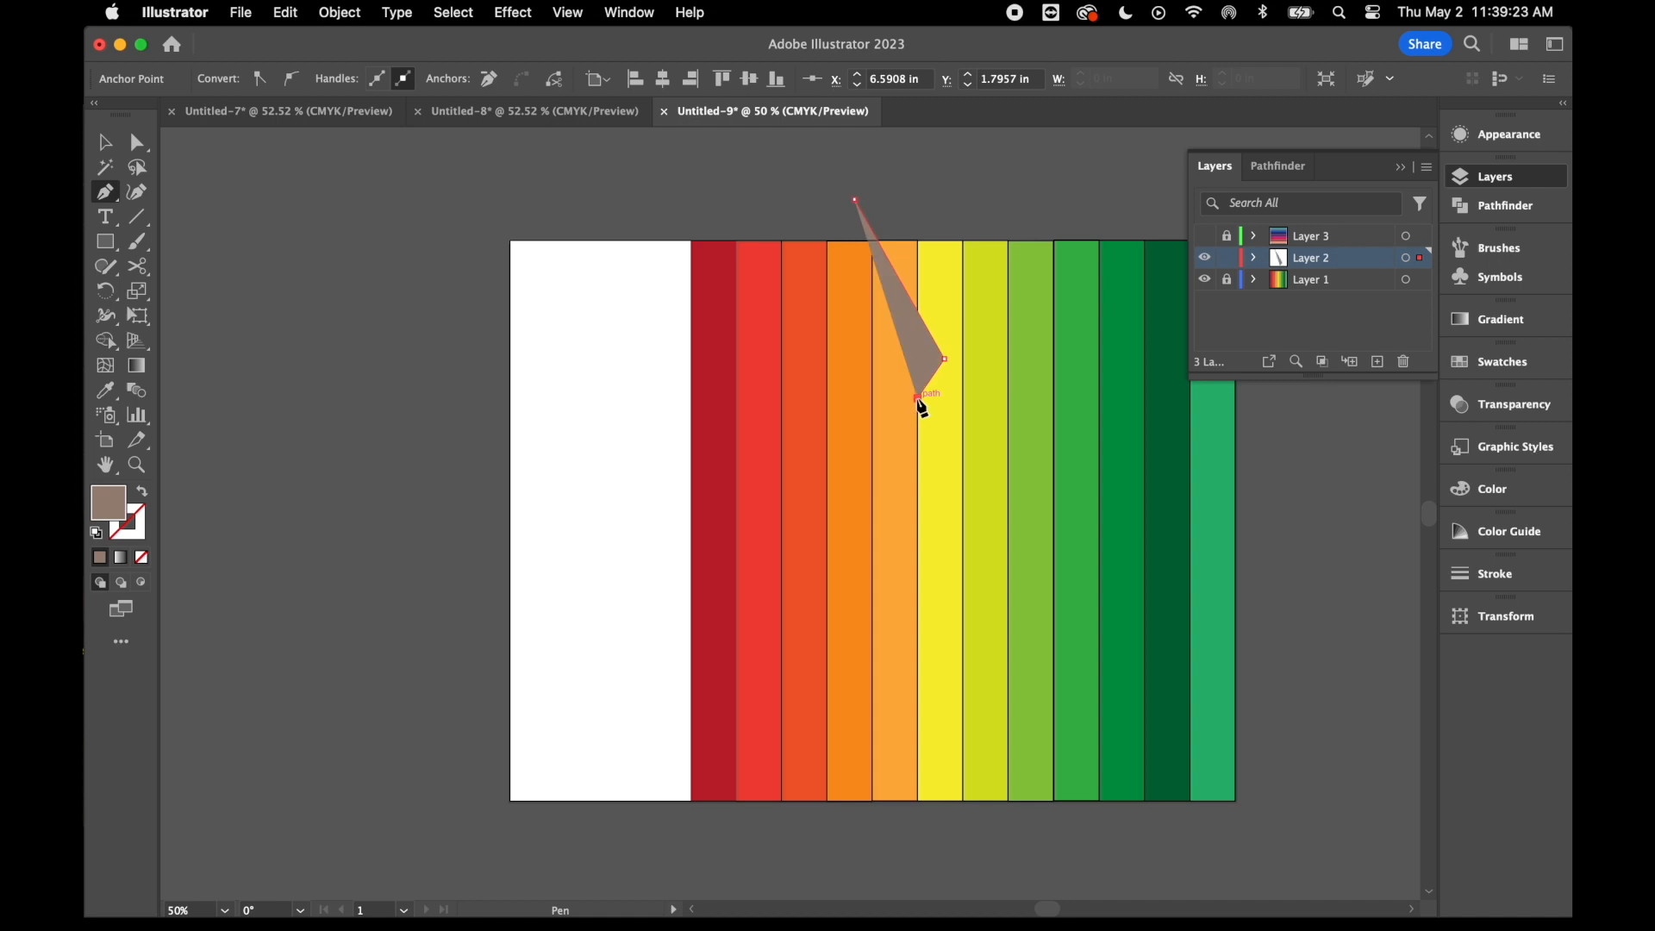
click(998, 498)
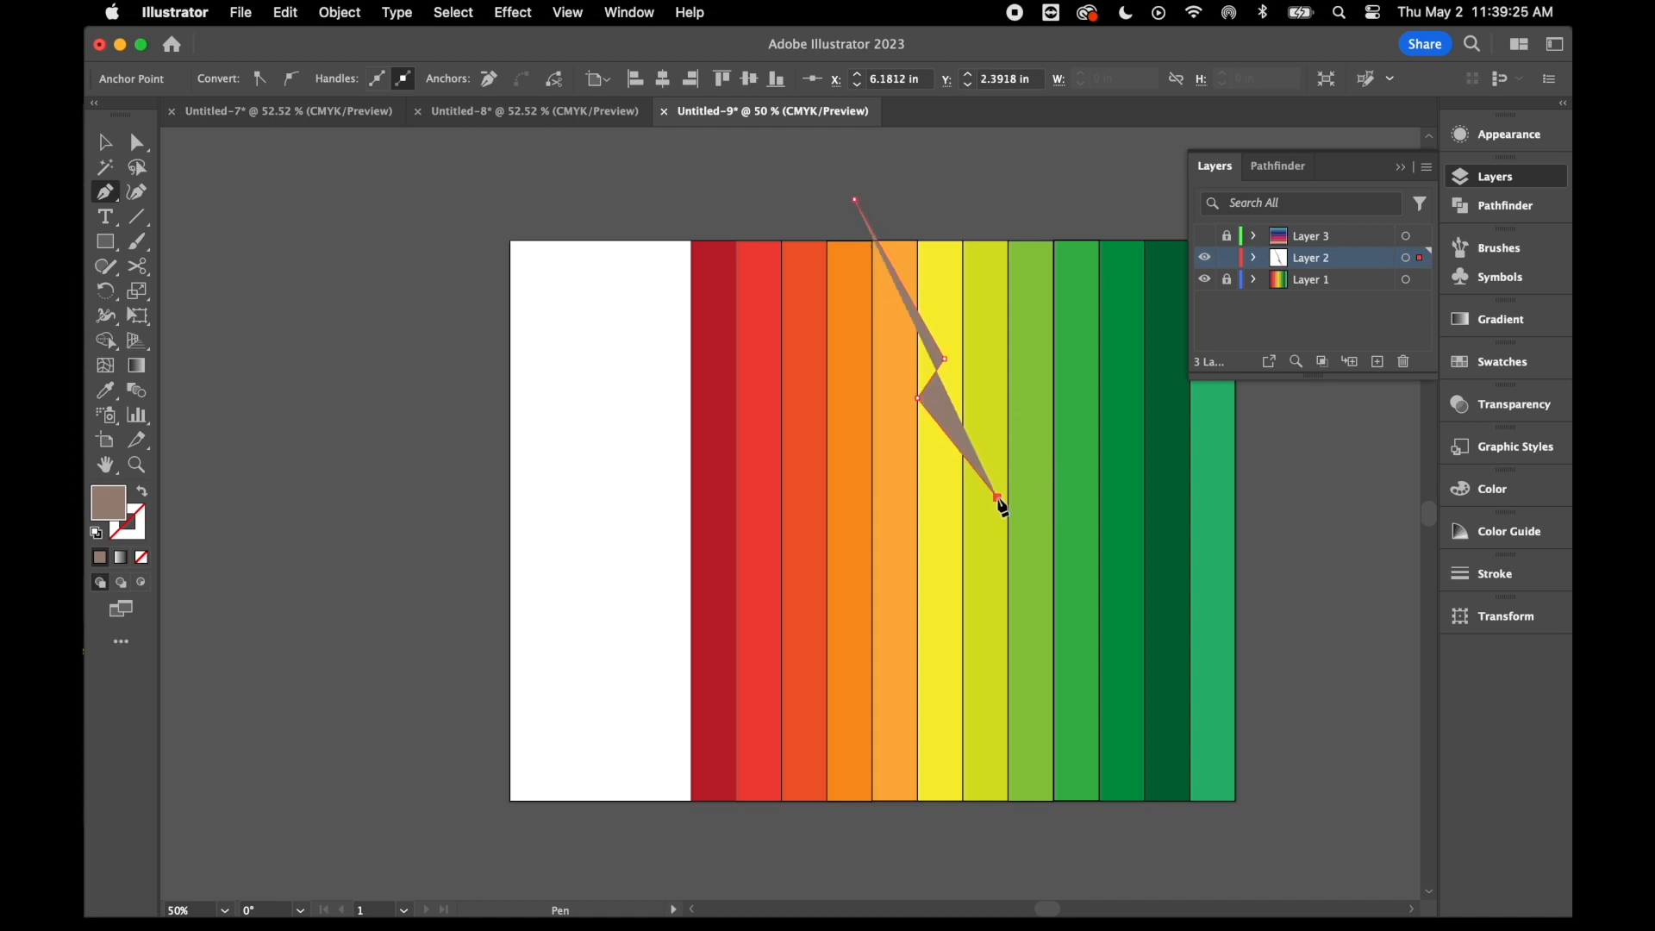
click(981, 536)
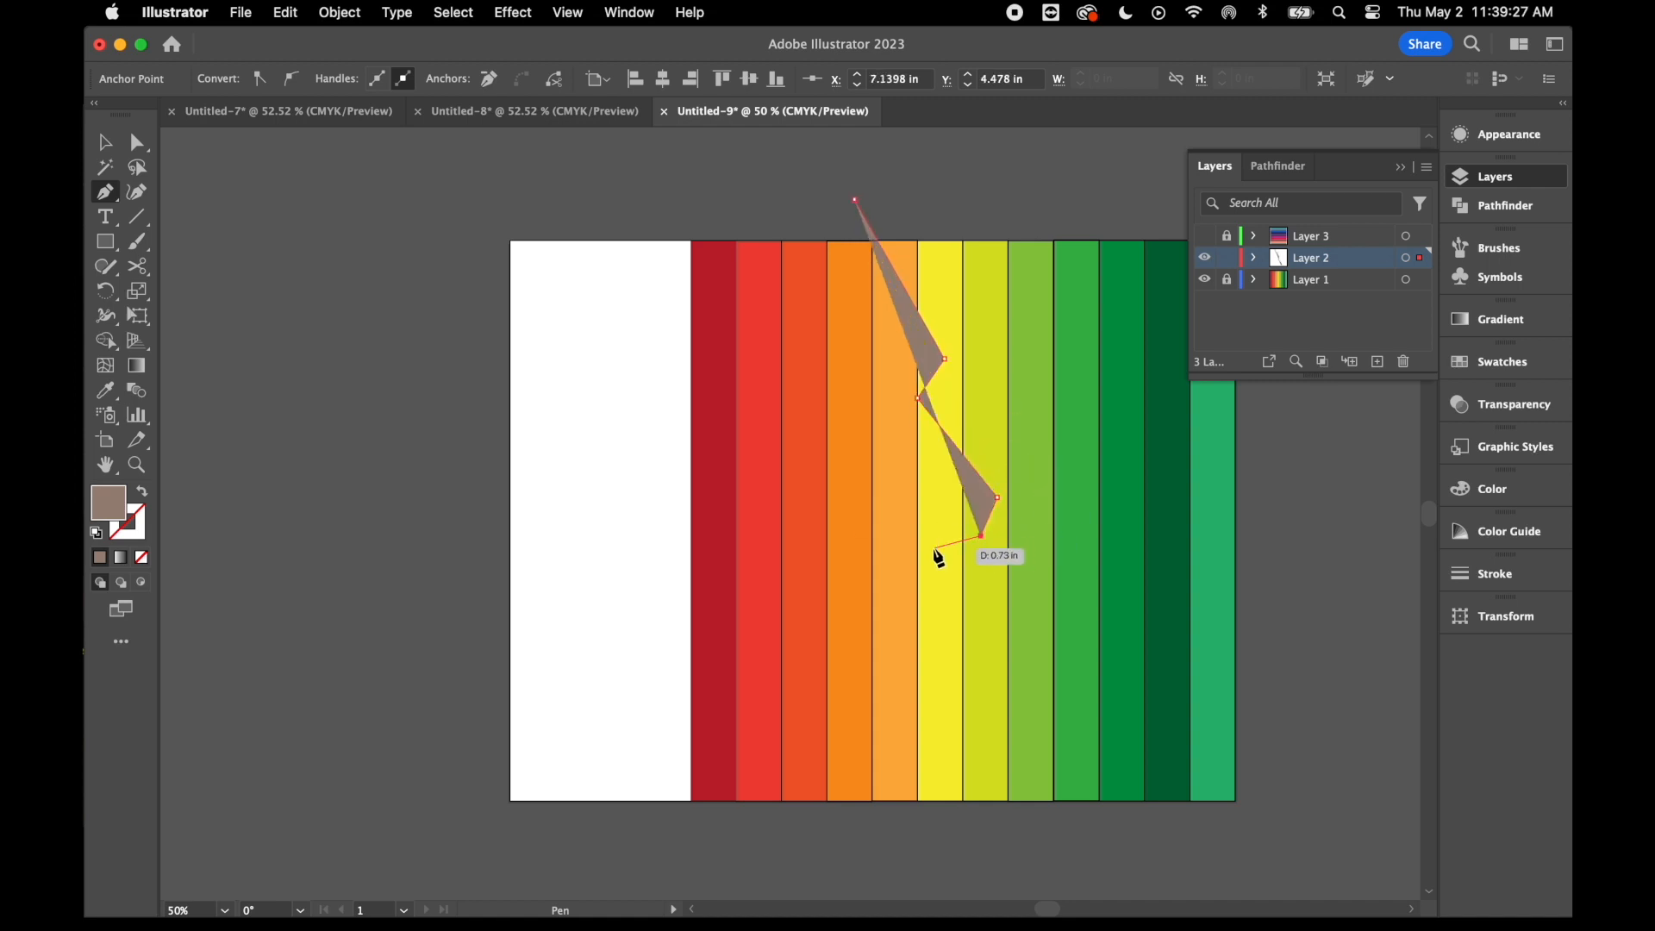
click(930, 545)
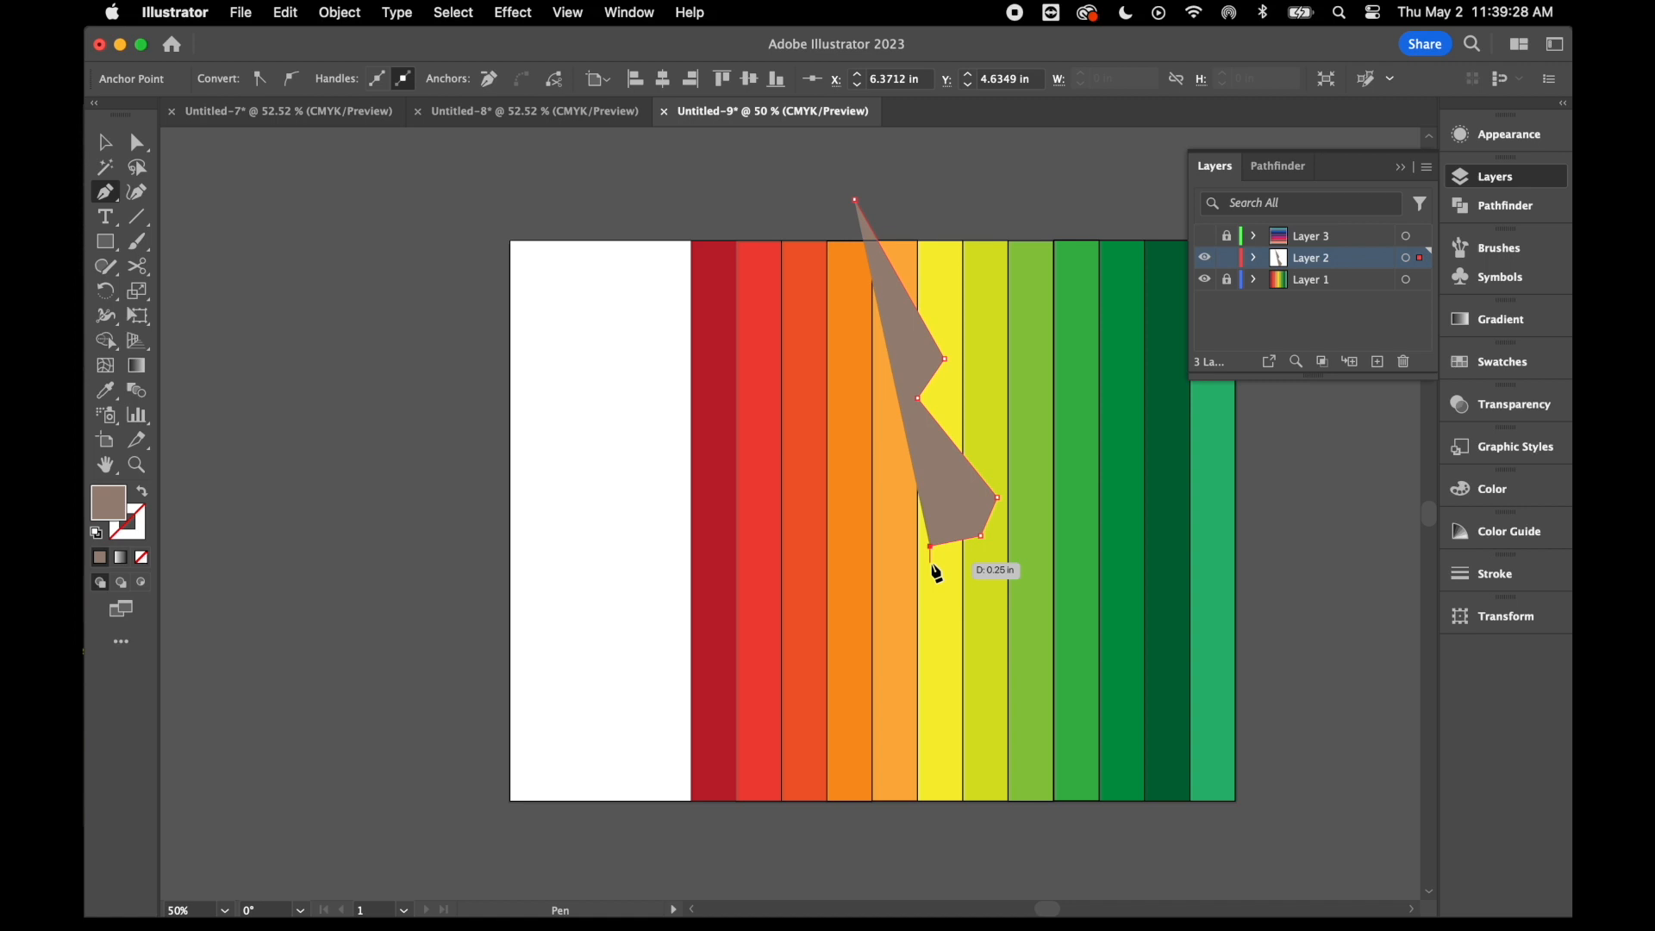
Continue the profile outline downward with angular points for the two lips and the chin
click(971, 600)
click(948, 624)
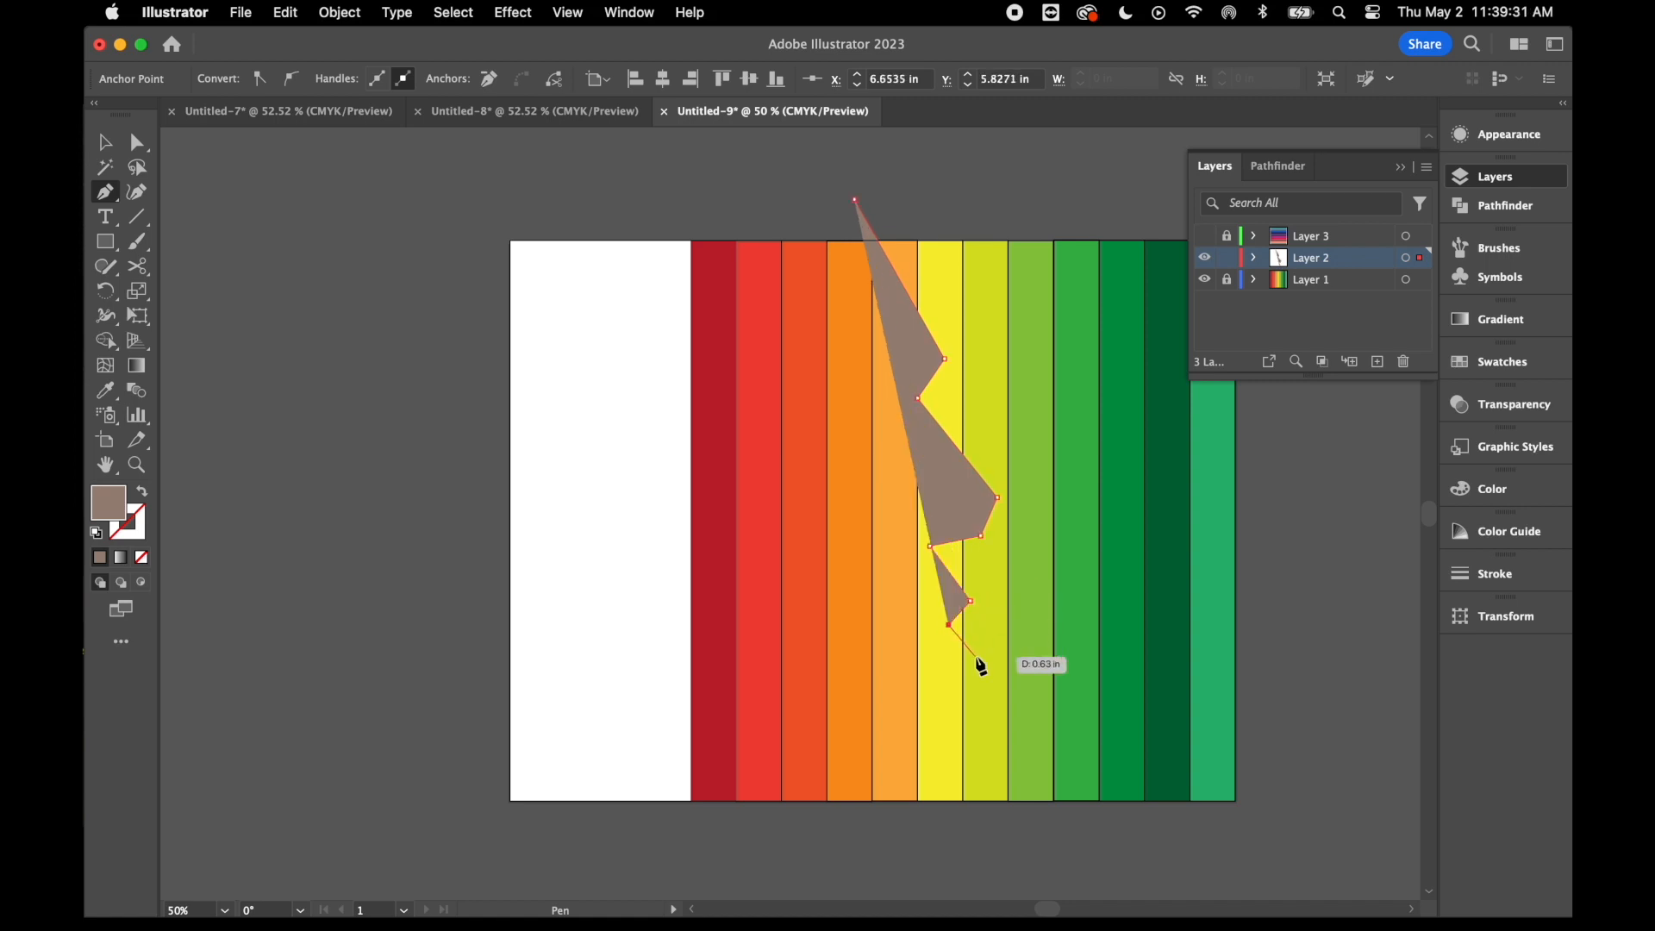
click(972, 653)
click(950, 683)
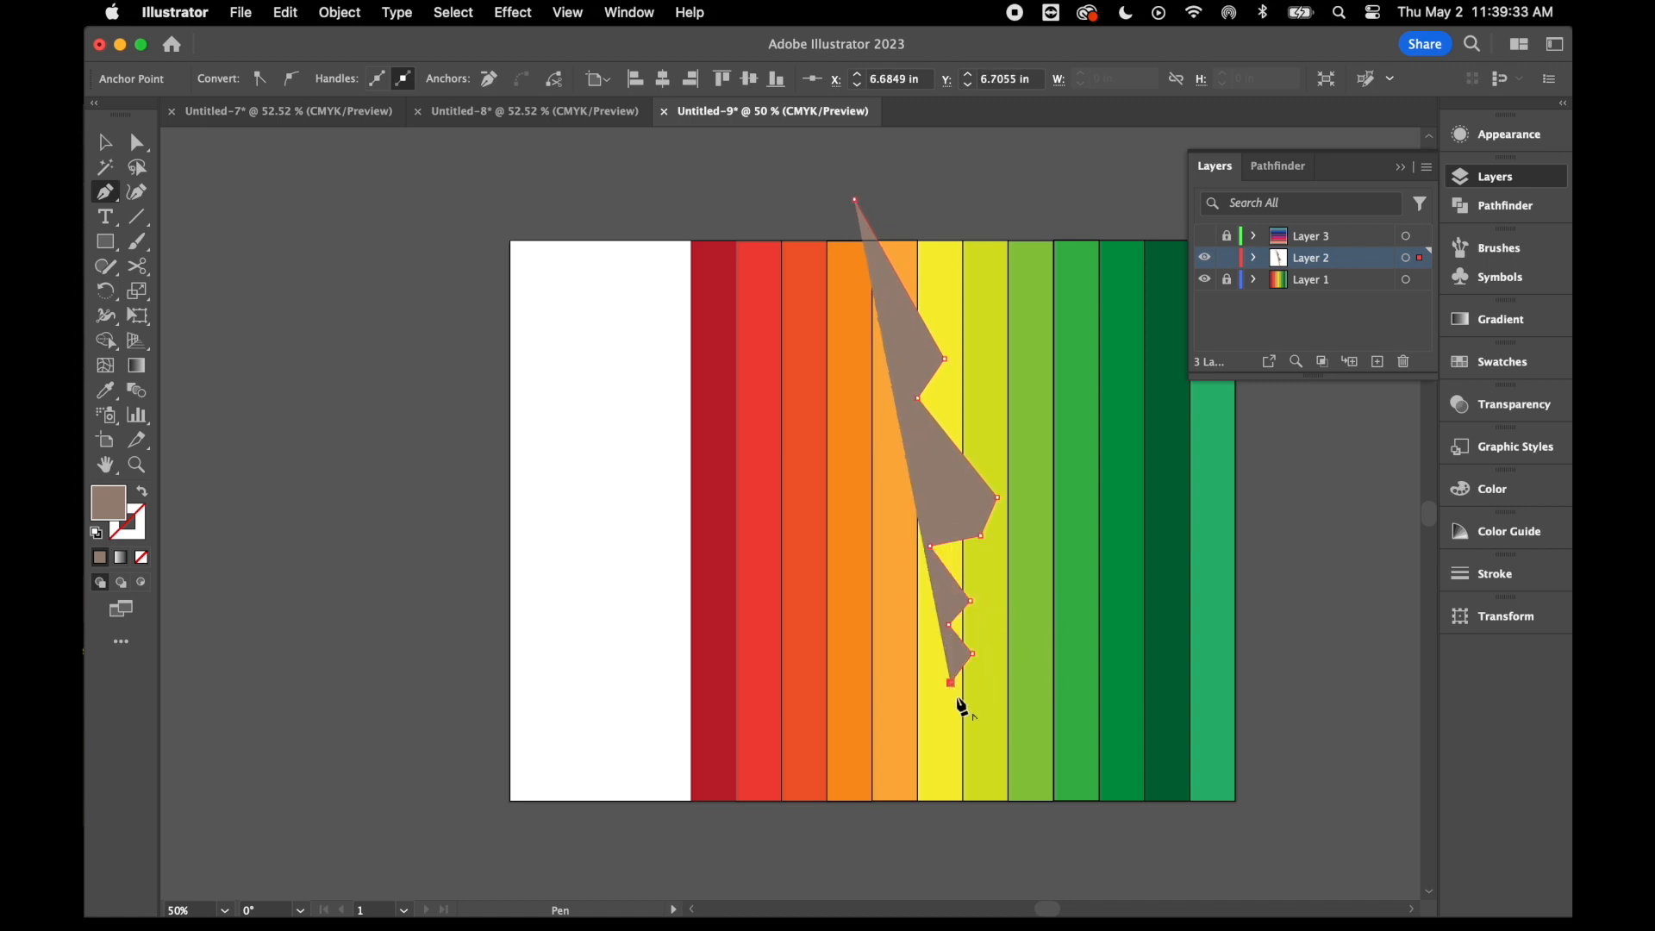
click(986, 735)
click(963, 775)
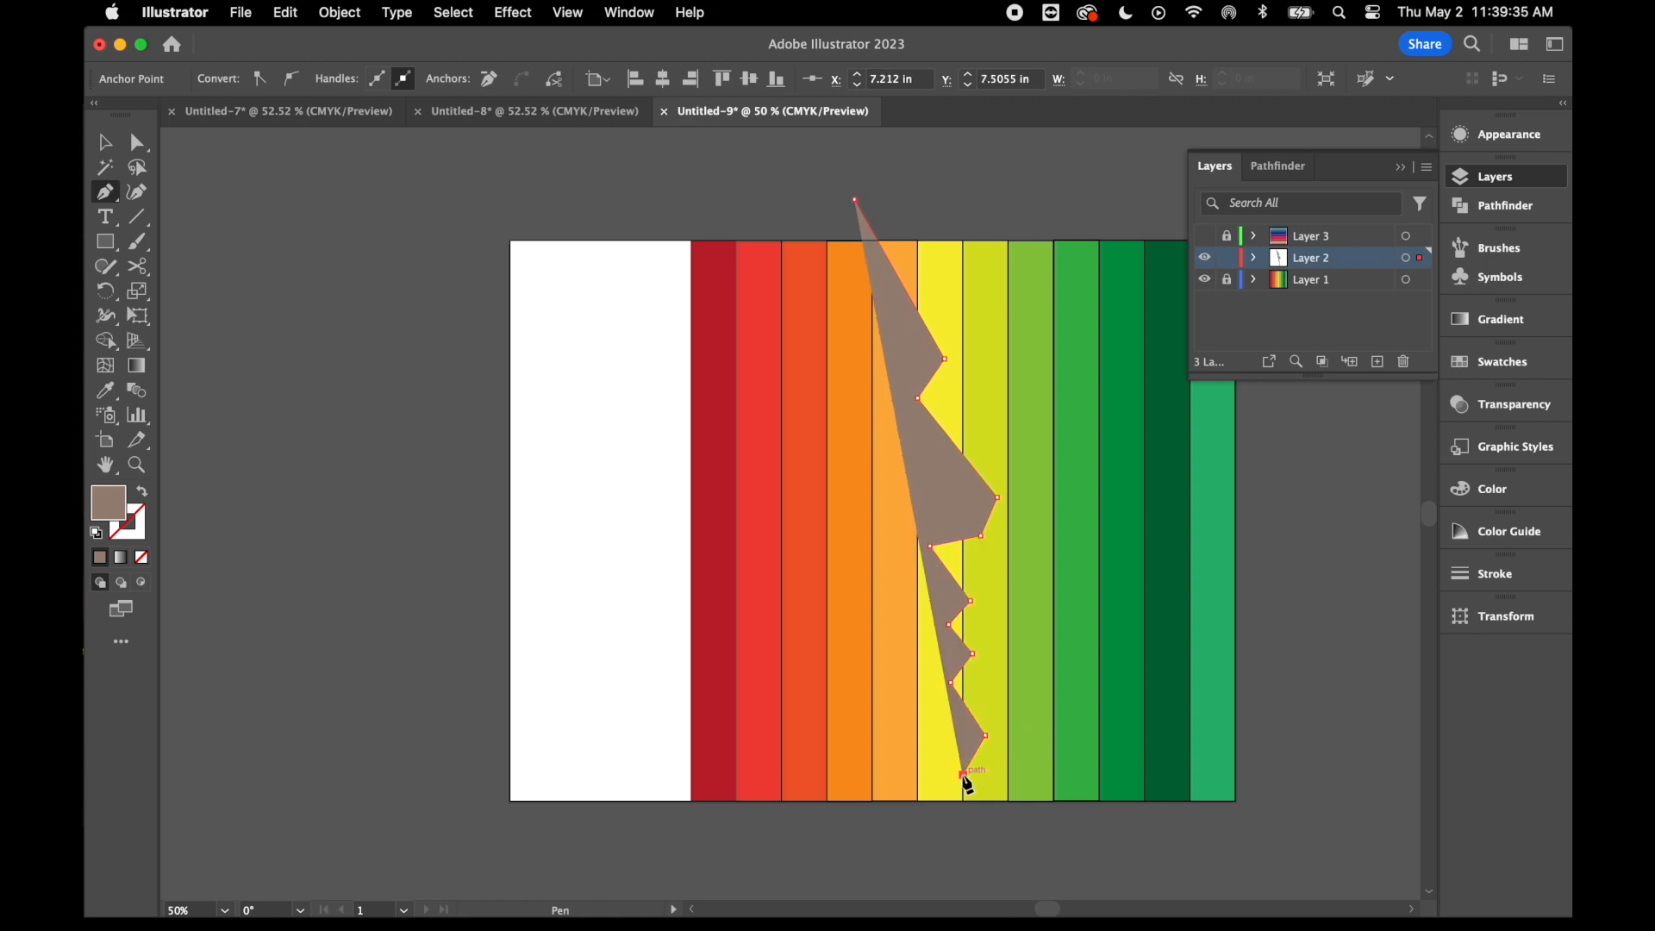
Close the profile shape around the artboard's two left corners and move its peak anchor down onto the artboard's top edge
click(921, 796)
click(901, 799)
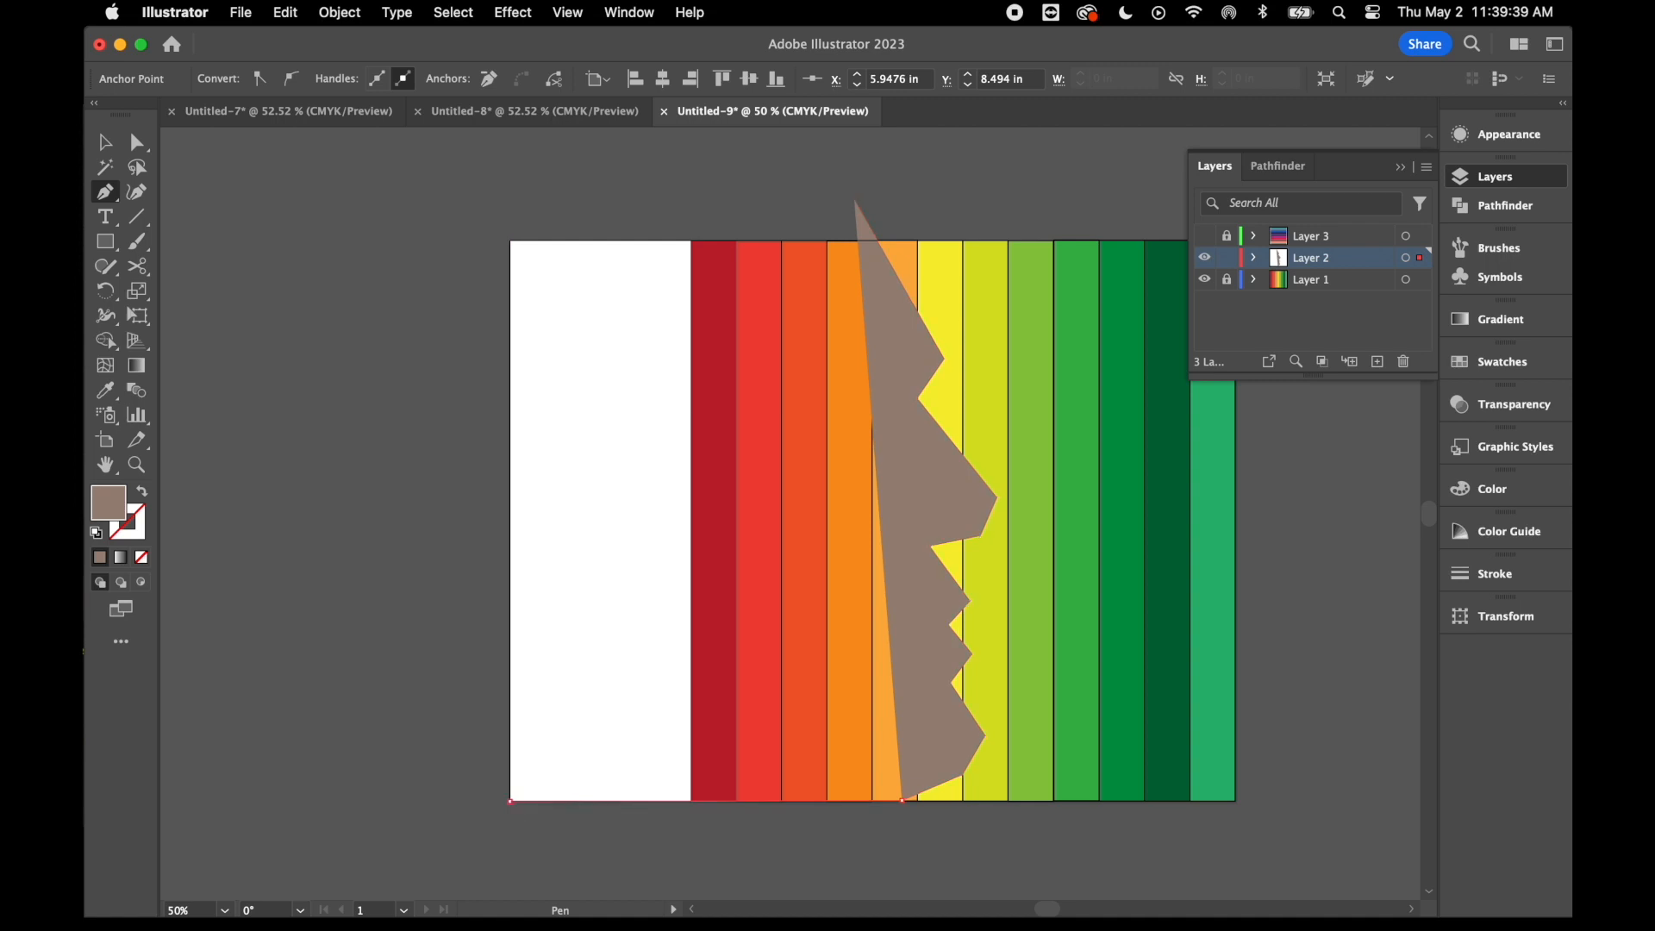
click(511, 801)
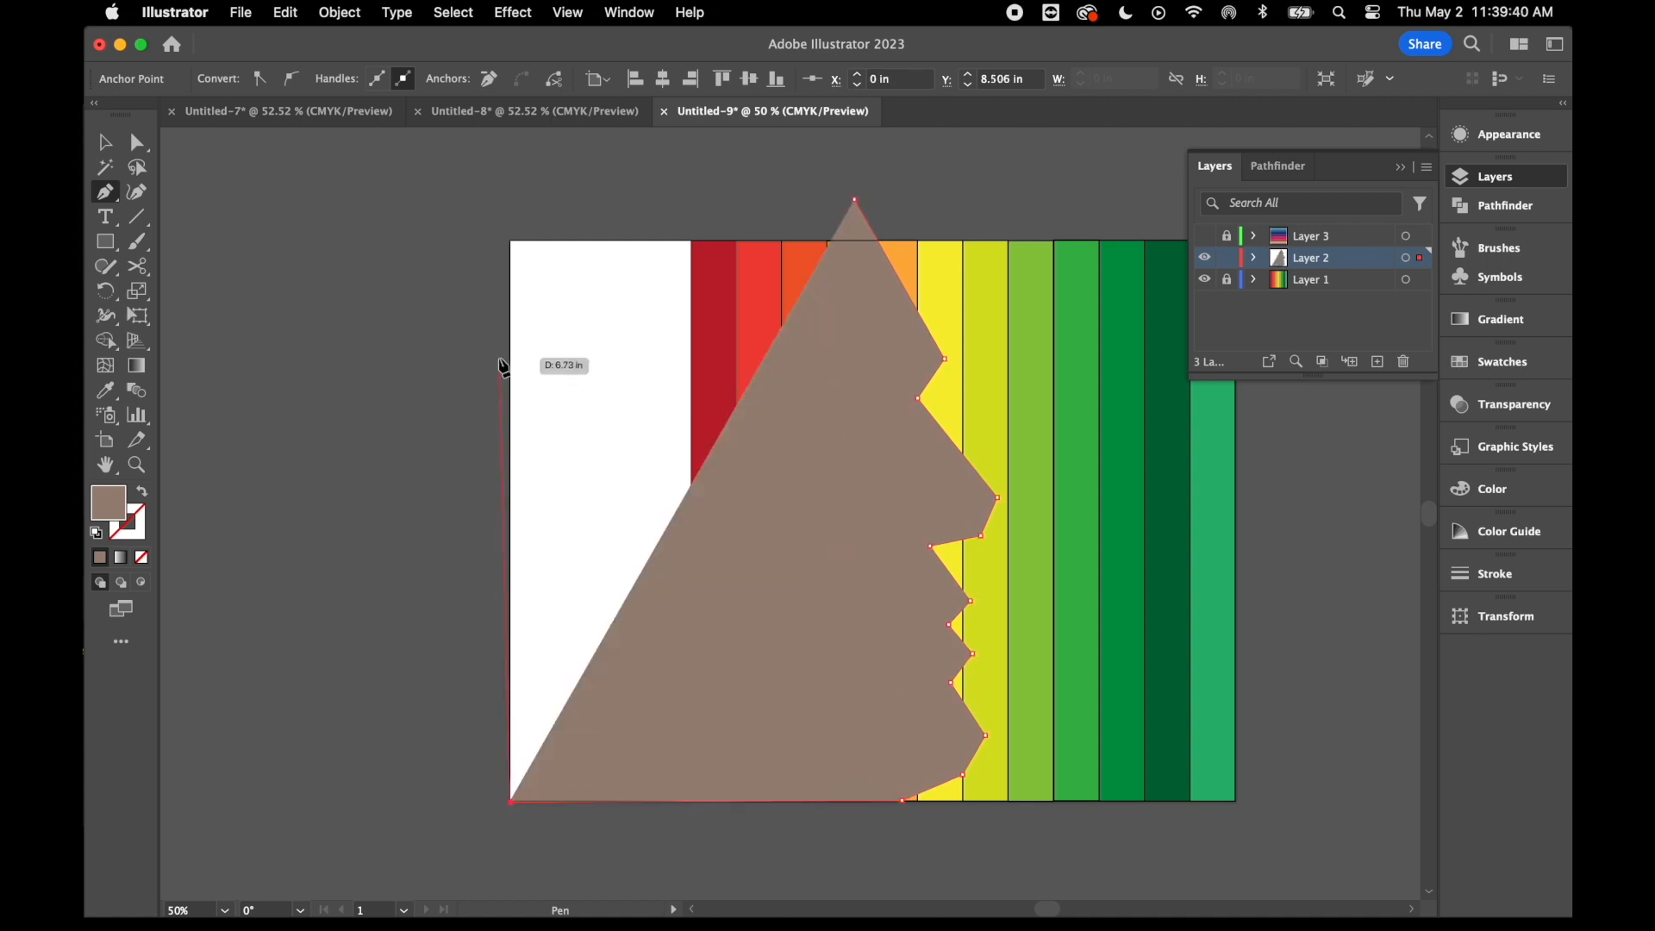
click(511, 243)
click(854, 202)
key(a)
drag(854, 201, 870, 241)
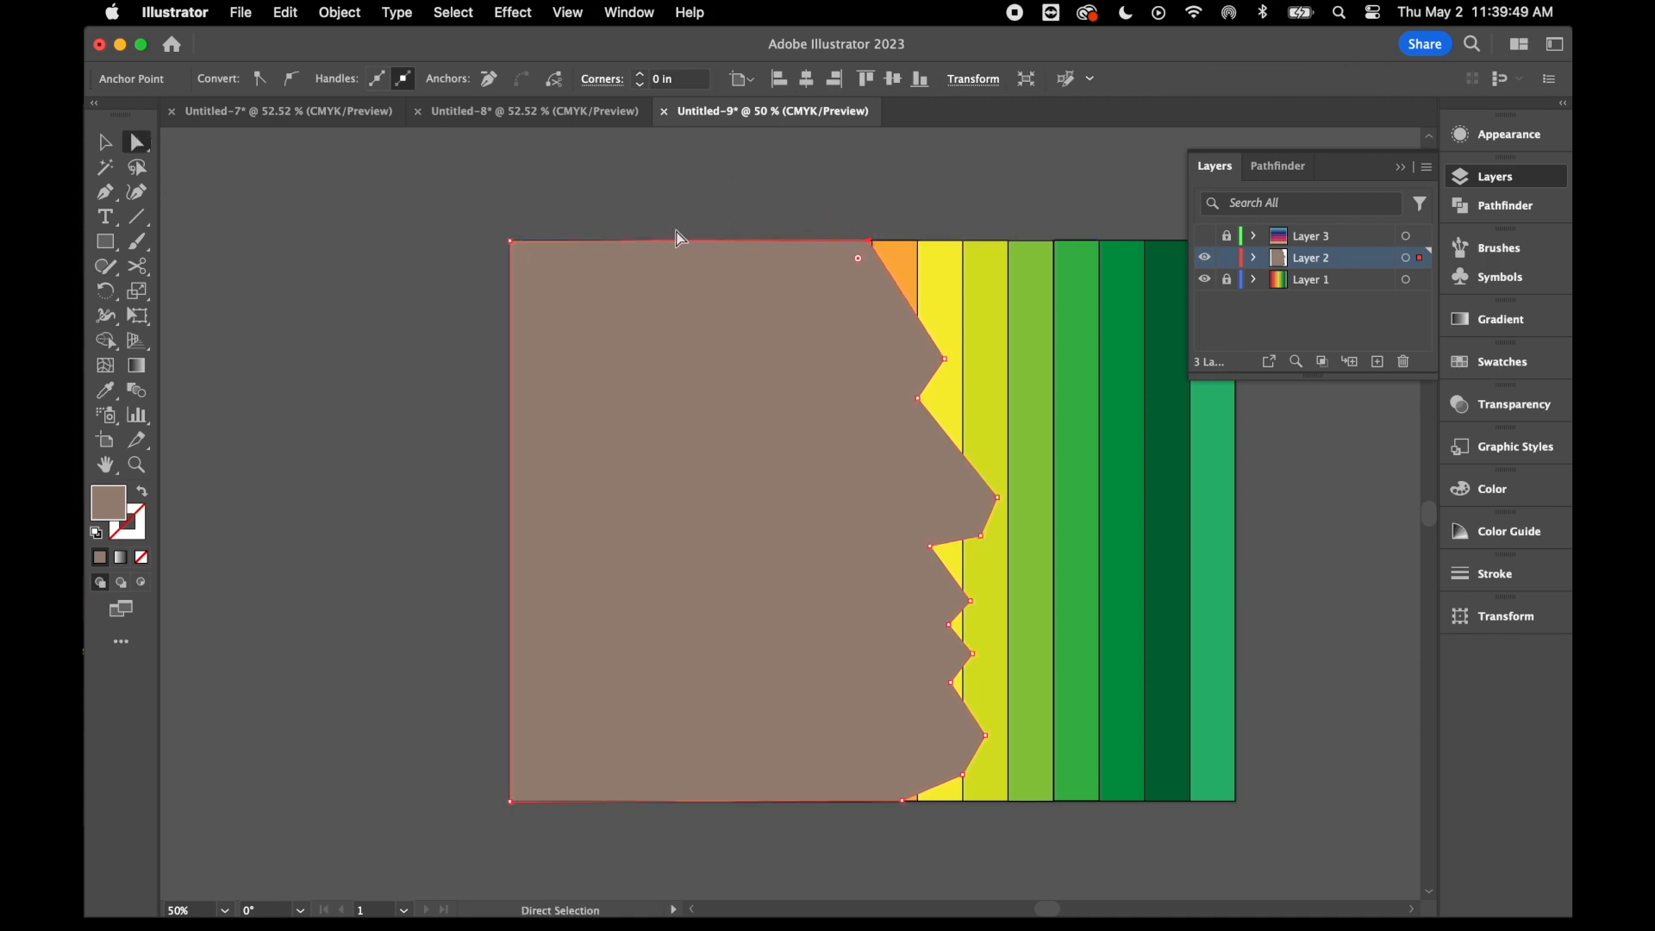
Convert the brow anchor to a smooth point and reshape it into a small, soft bulge
click(945, 358)
click(294, 80)
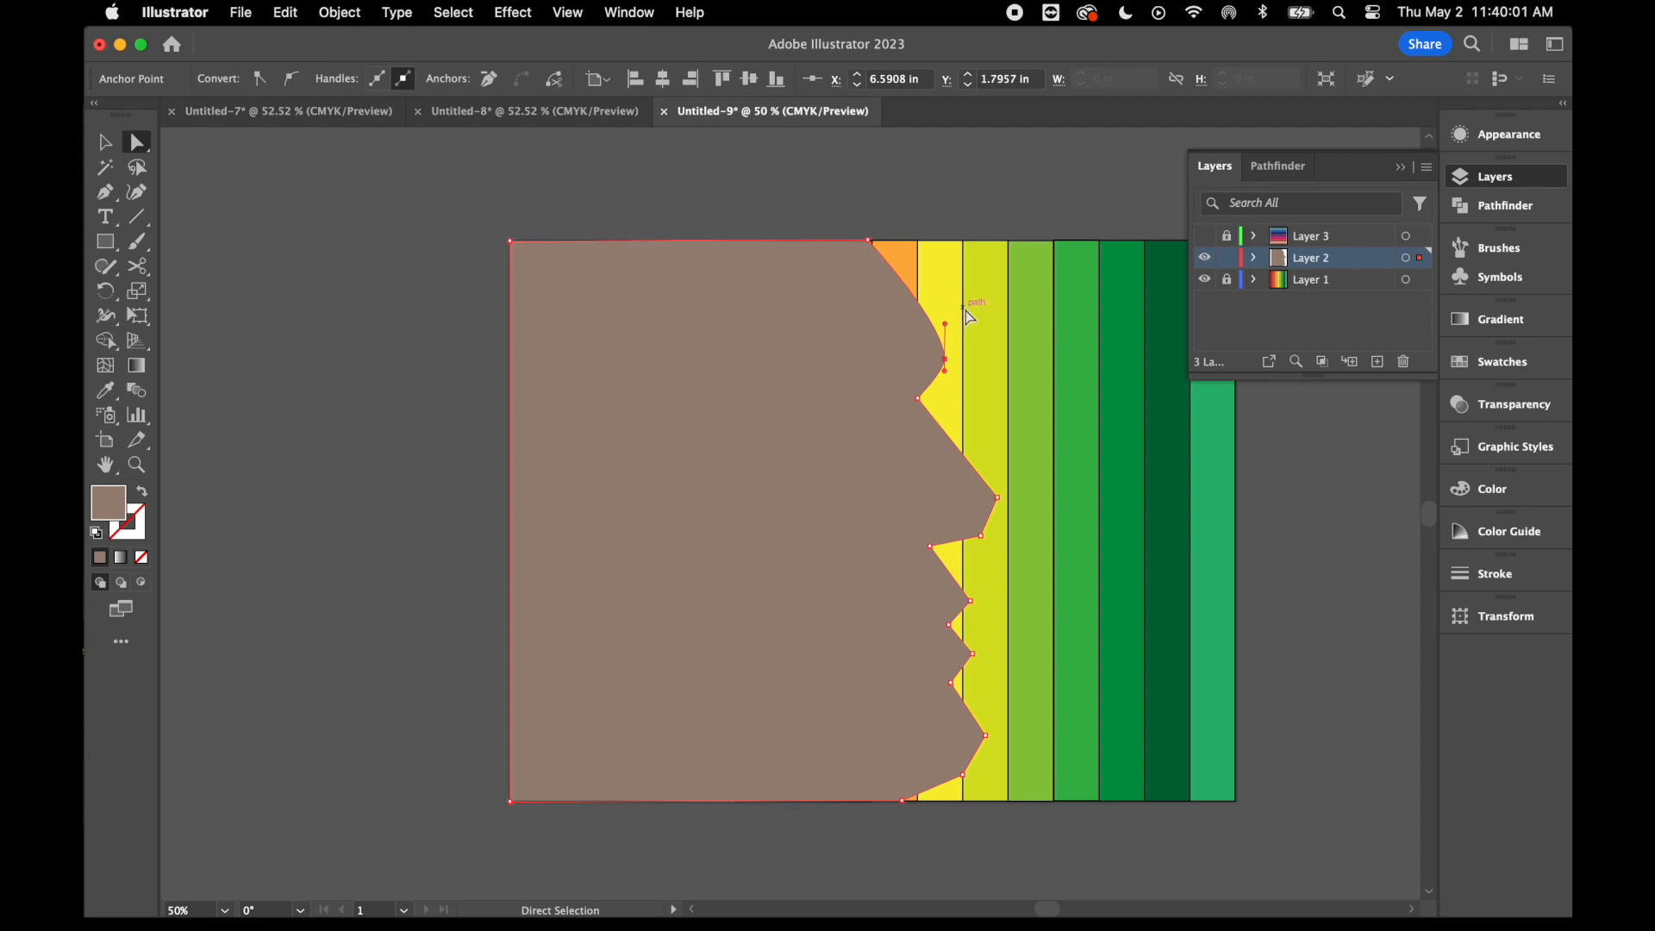
drag(945, 325, 937, 362)
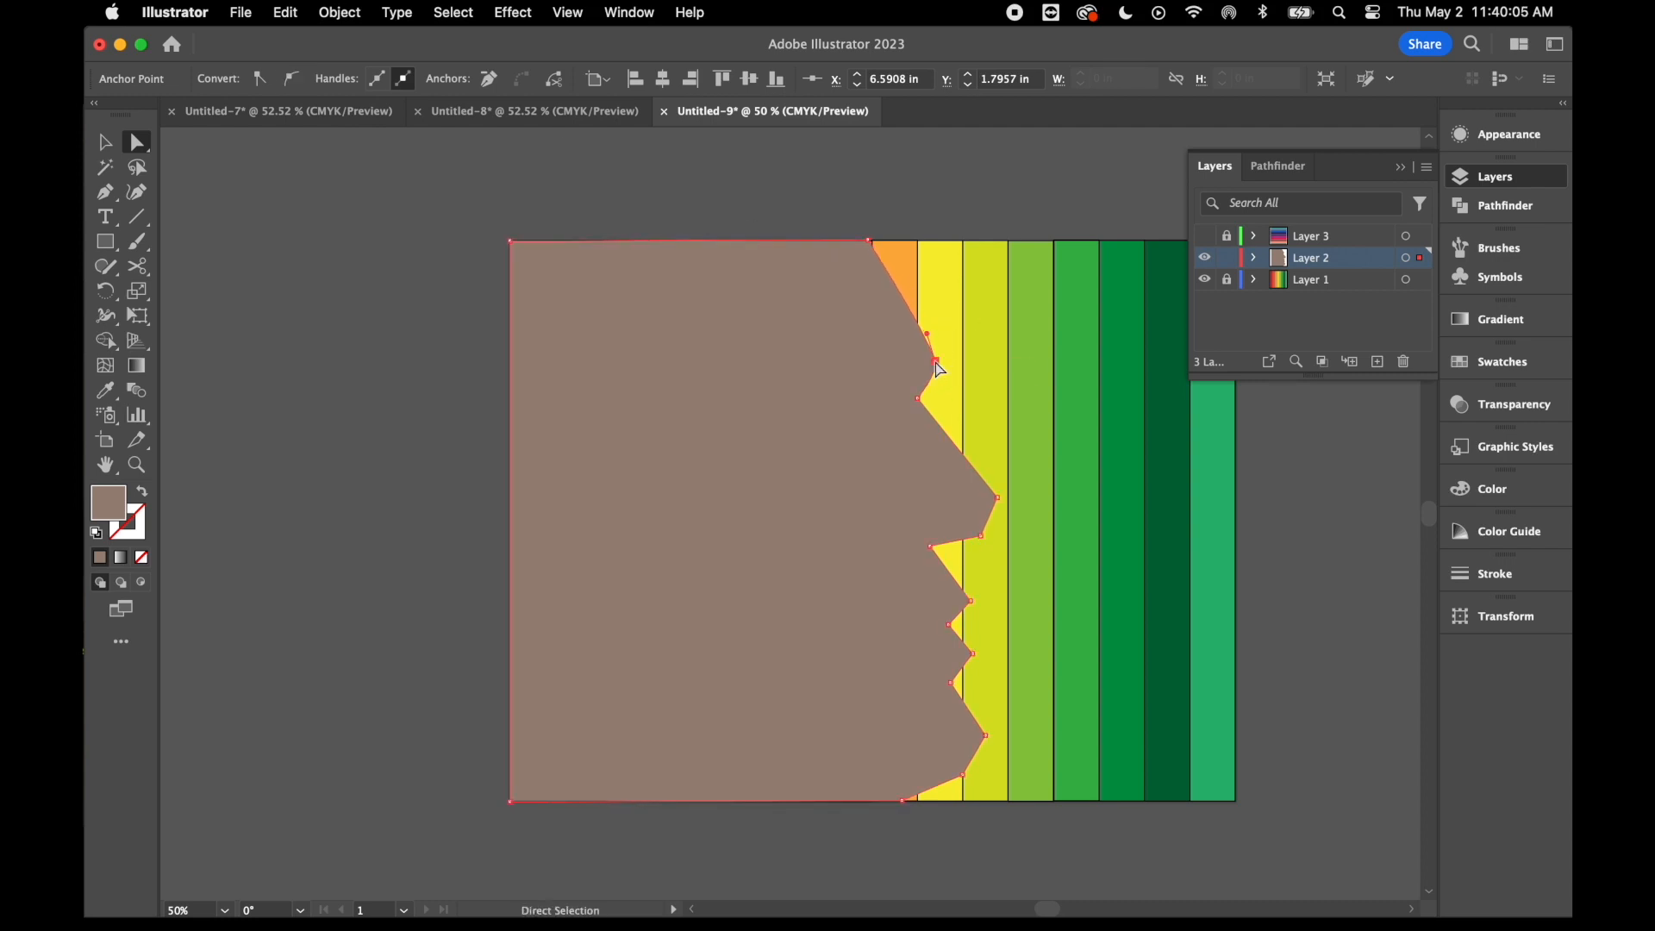
Smooth the anchors at the nose tip and beneath it, adjusting their curves to form a natural nose
click(999, 498)
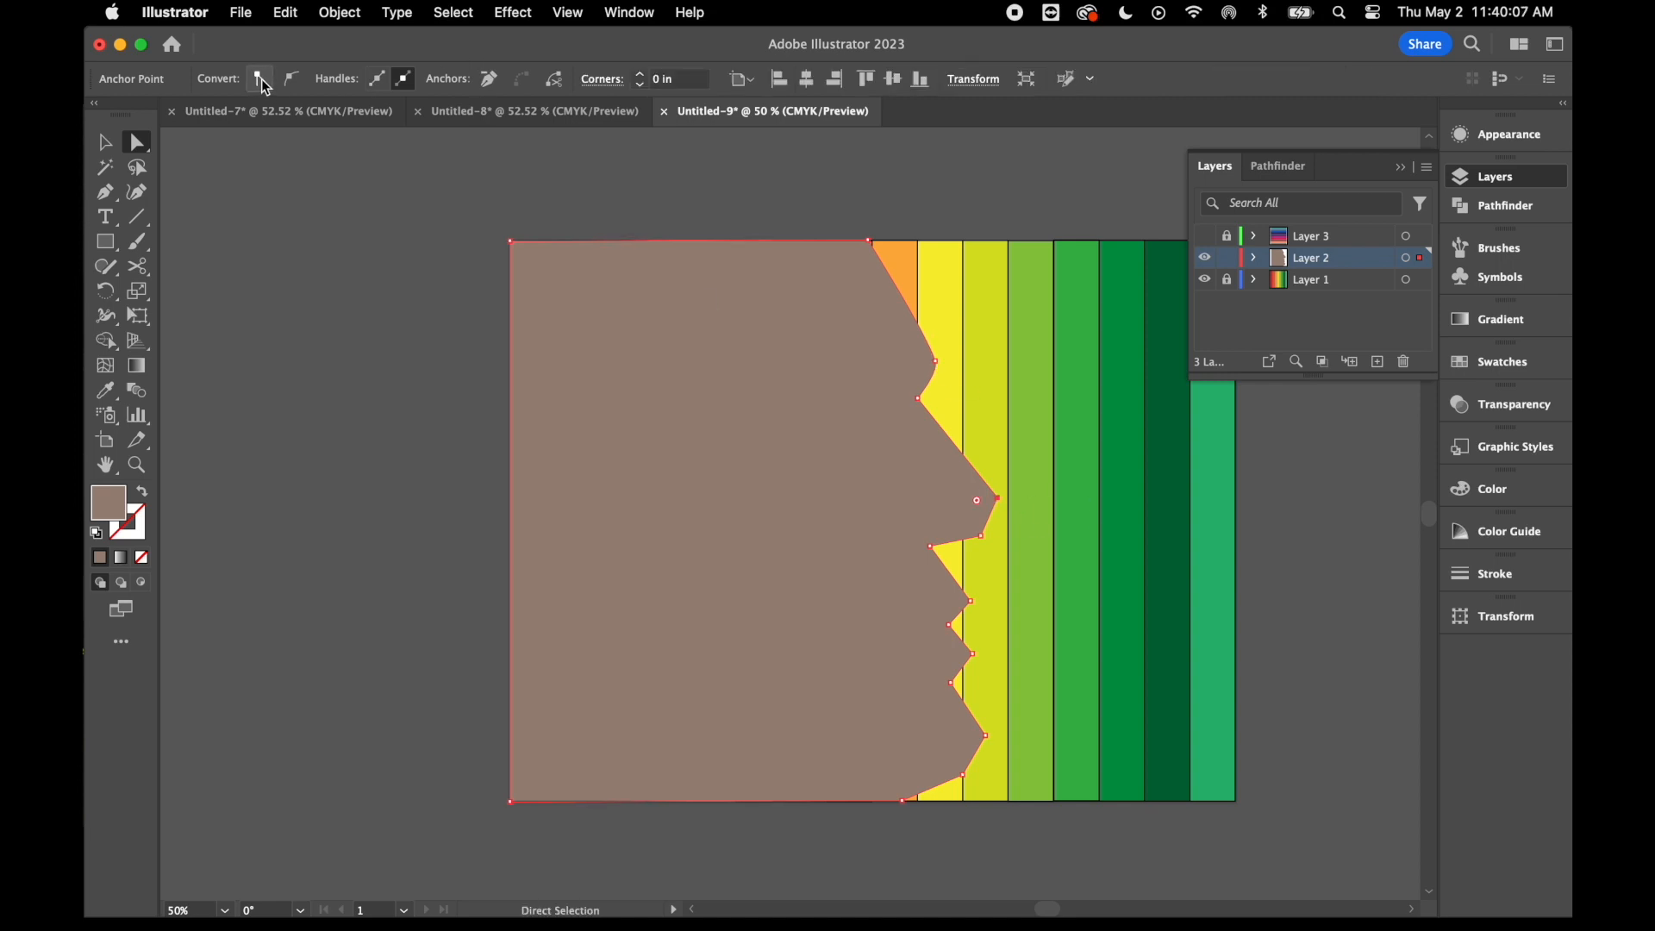
click(294, 80)
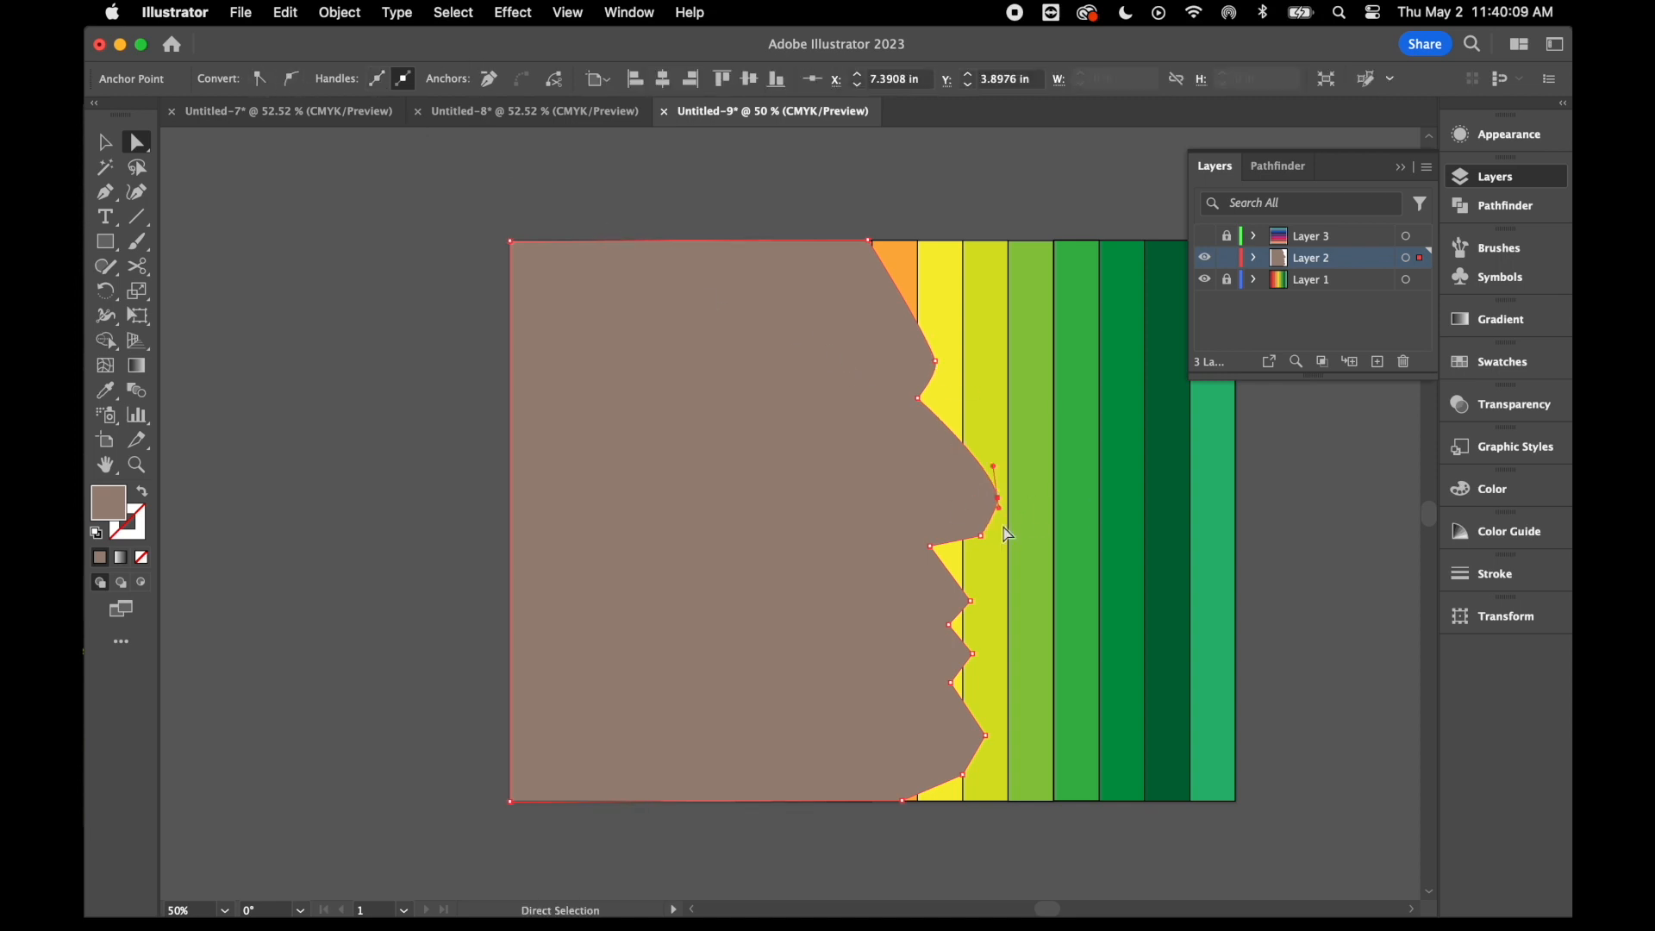
click(982, 473)
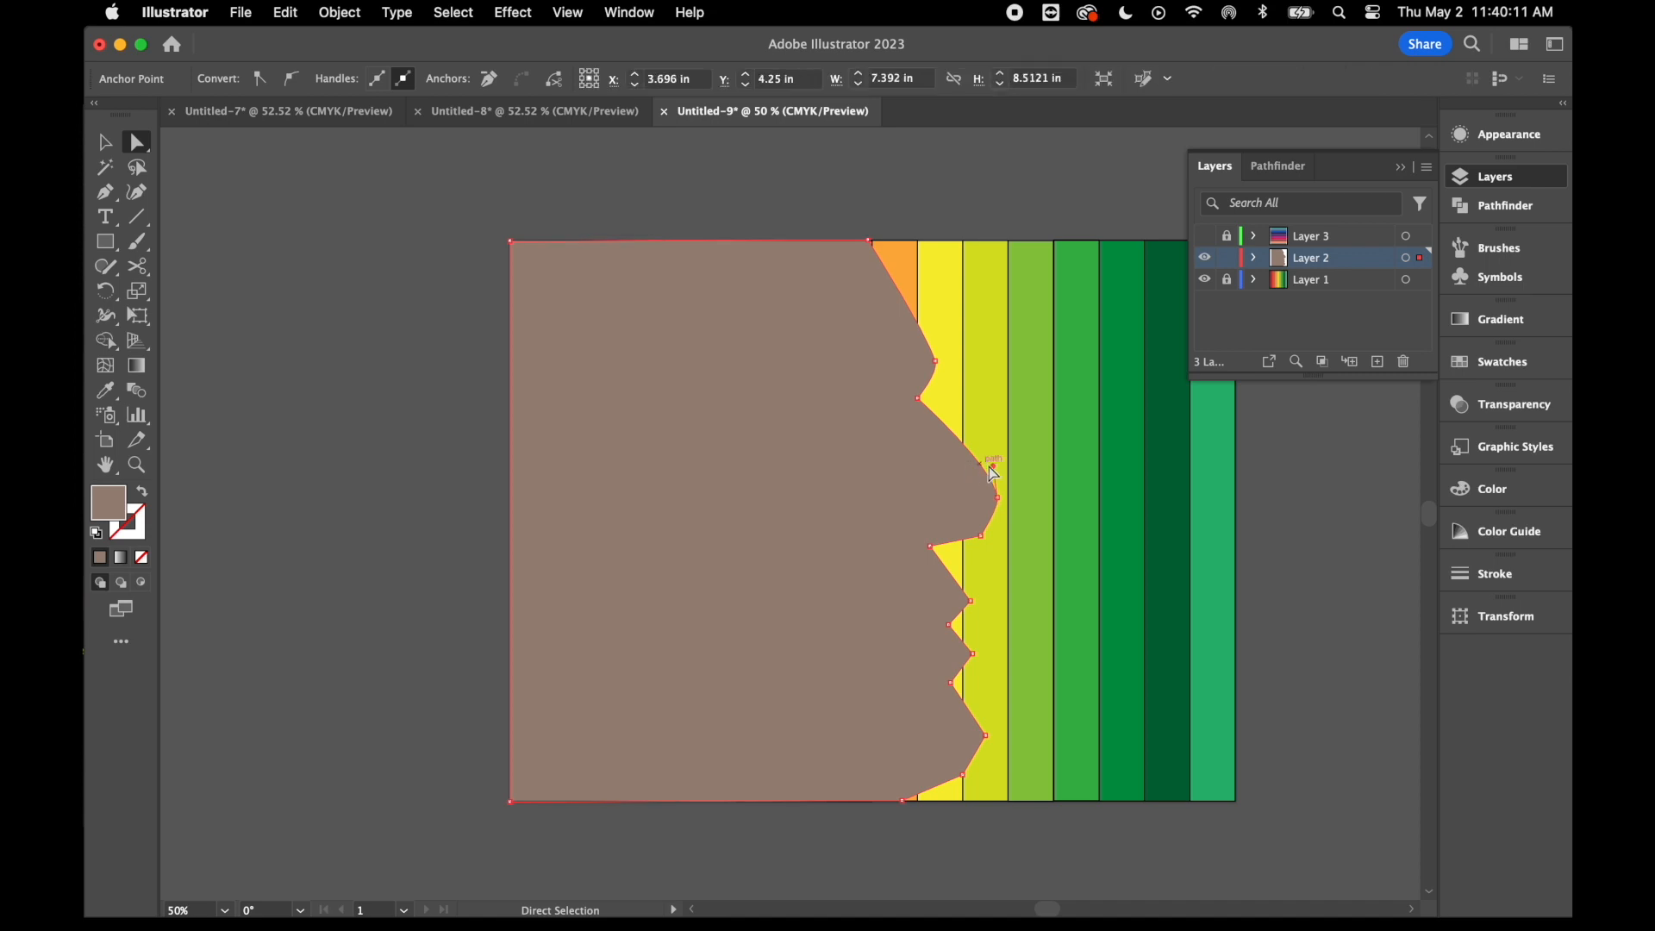
click(998, 497)
drag(996, 475, 956, 469)
click(981, 536)
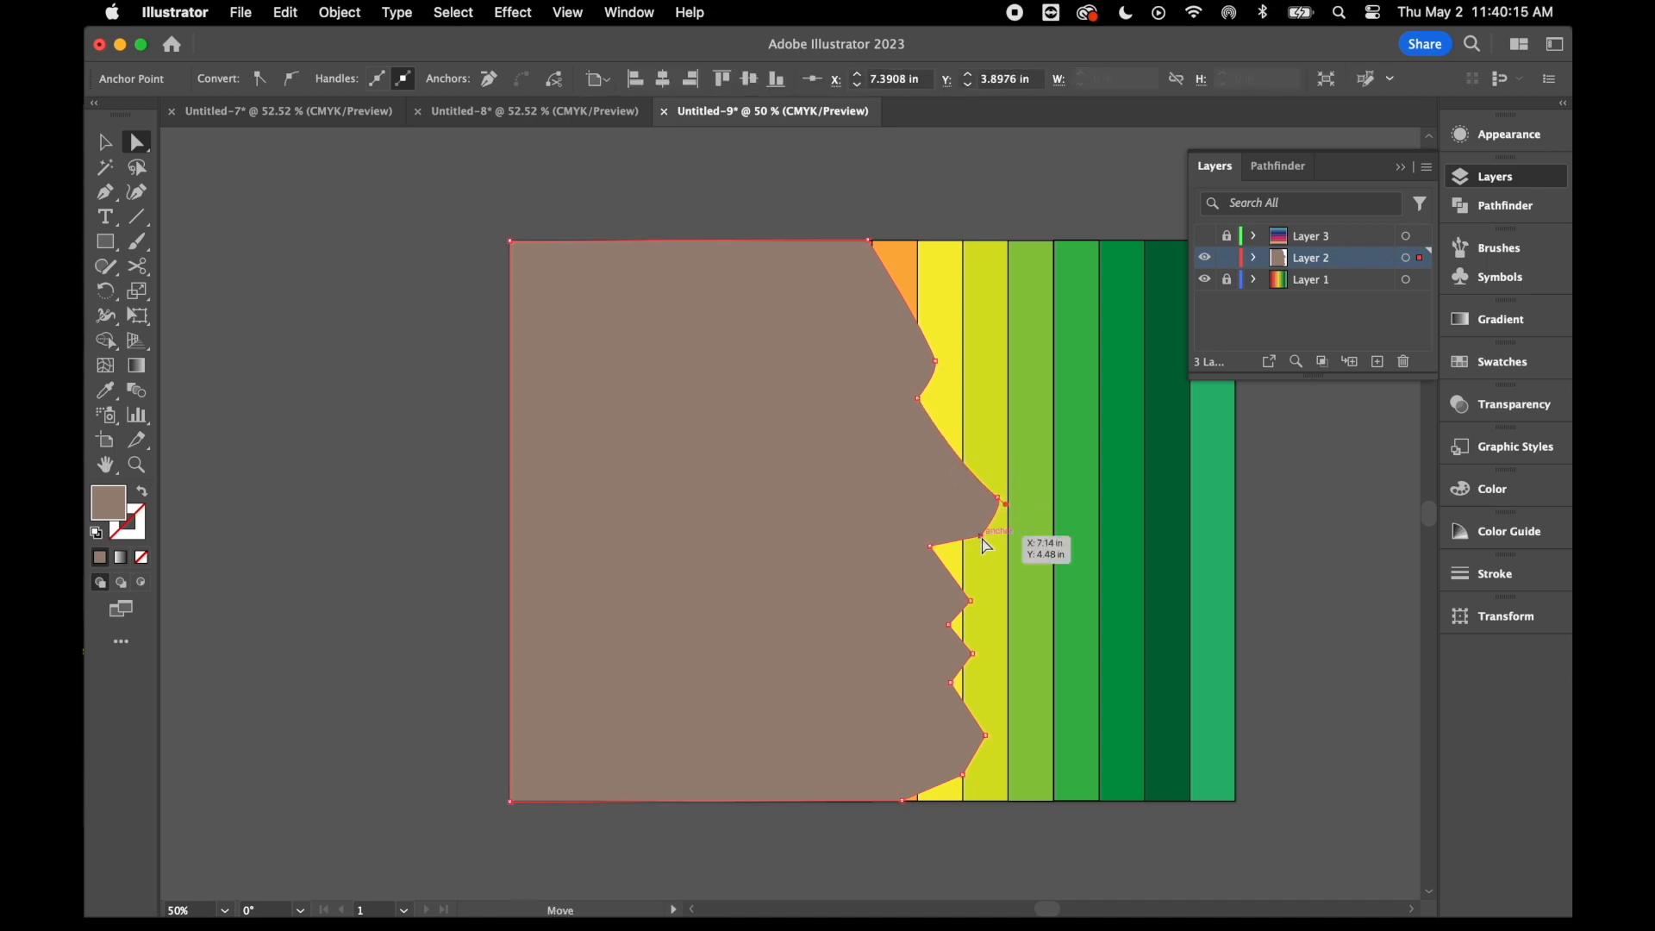
click(291, 79)
drag(980, 535, 970, 534)
Smooth the anchors of both lips and the chin into rounded curves and deselect the face shape
click(971, 601)
click(291, 79)
click(972, 653)
drag(972, 645, 967, 643)
drag(985, 735, 963, 784)
click(1008, 829)
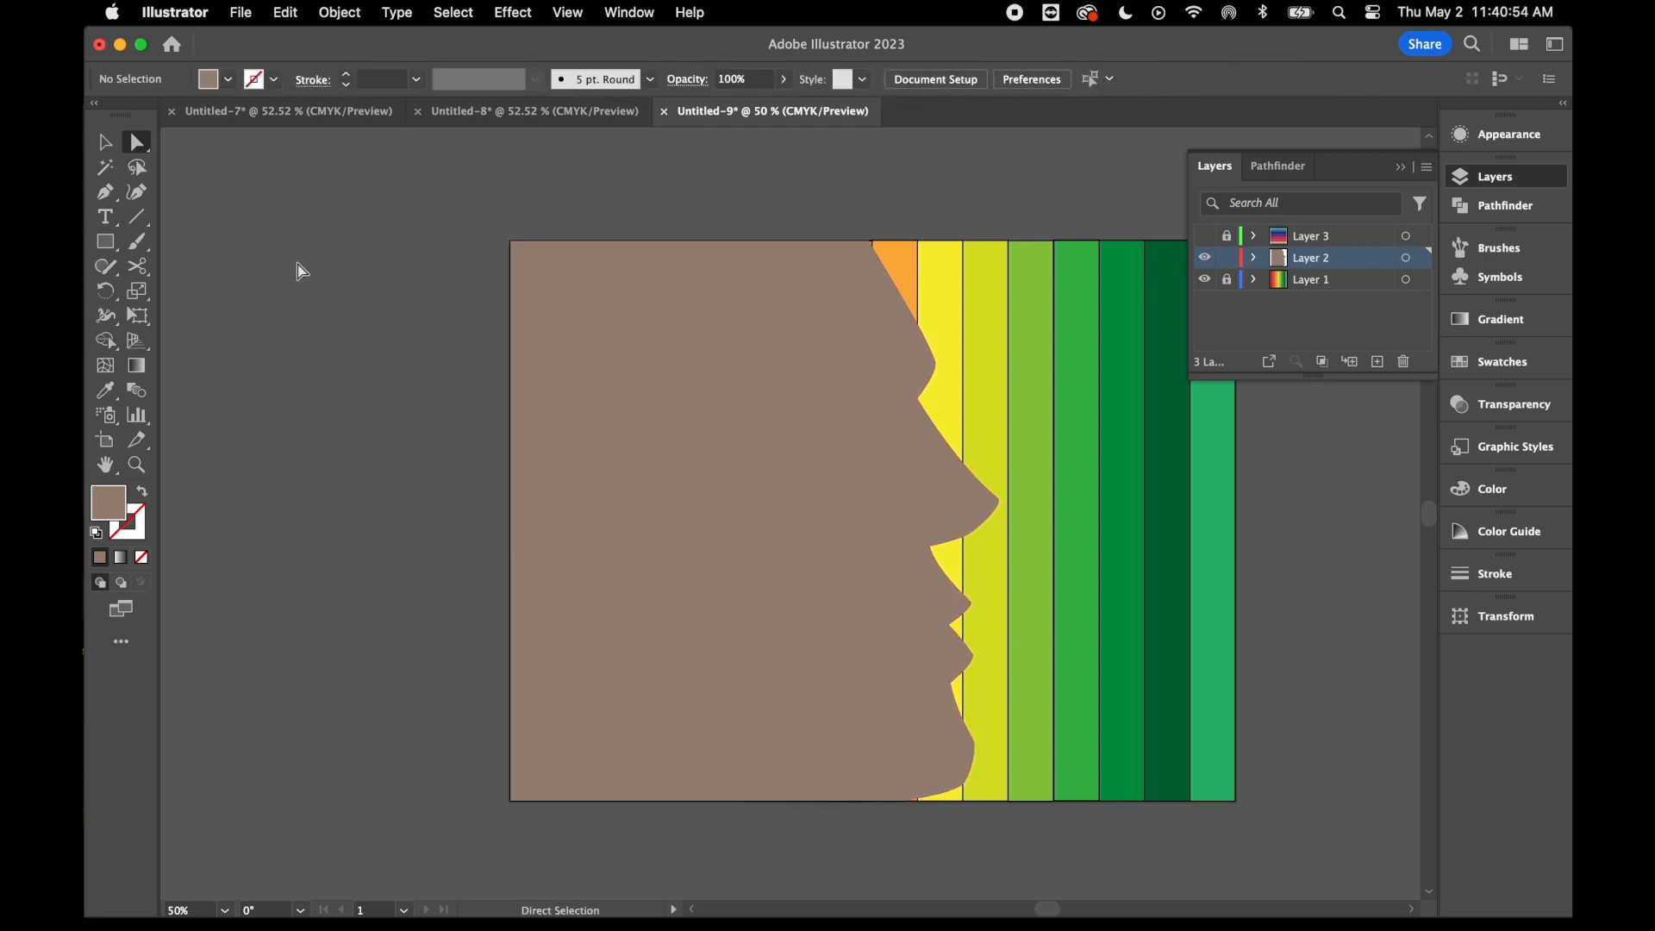
Draw a closed triangle over the lips with the Pen tool, its inner point inside the face at the mouth corner
click(107, 193)
click(987, 522)
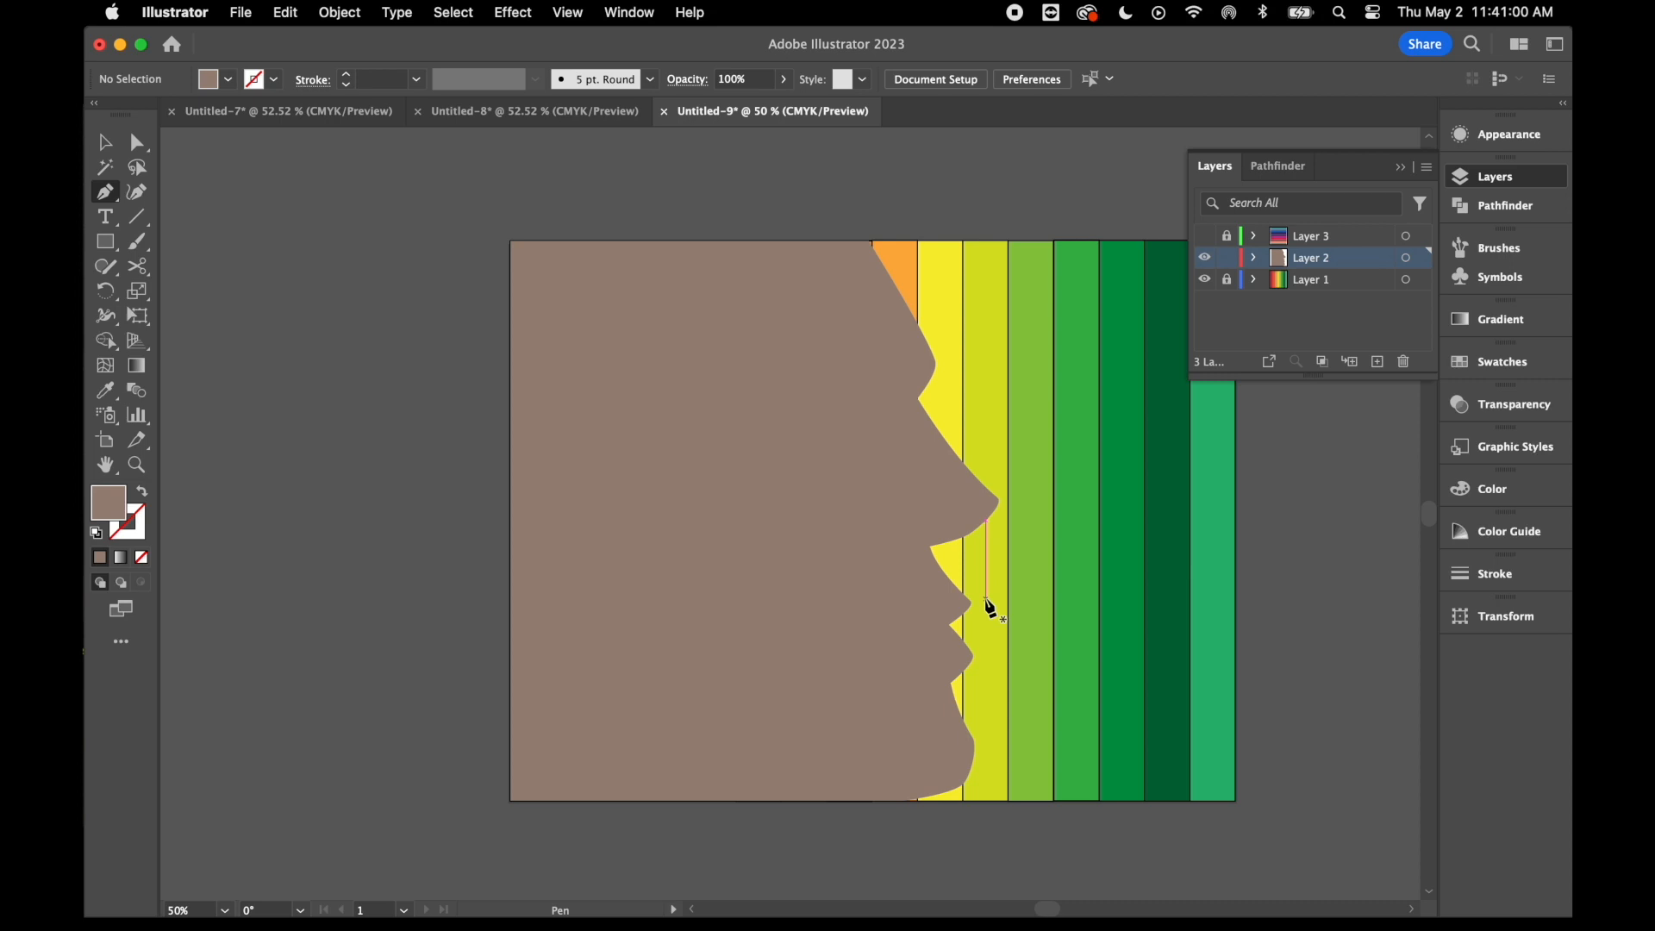
click(987, 595)
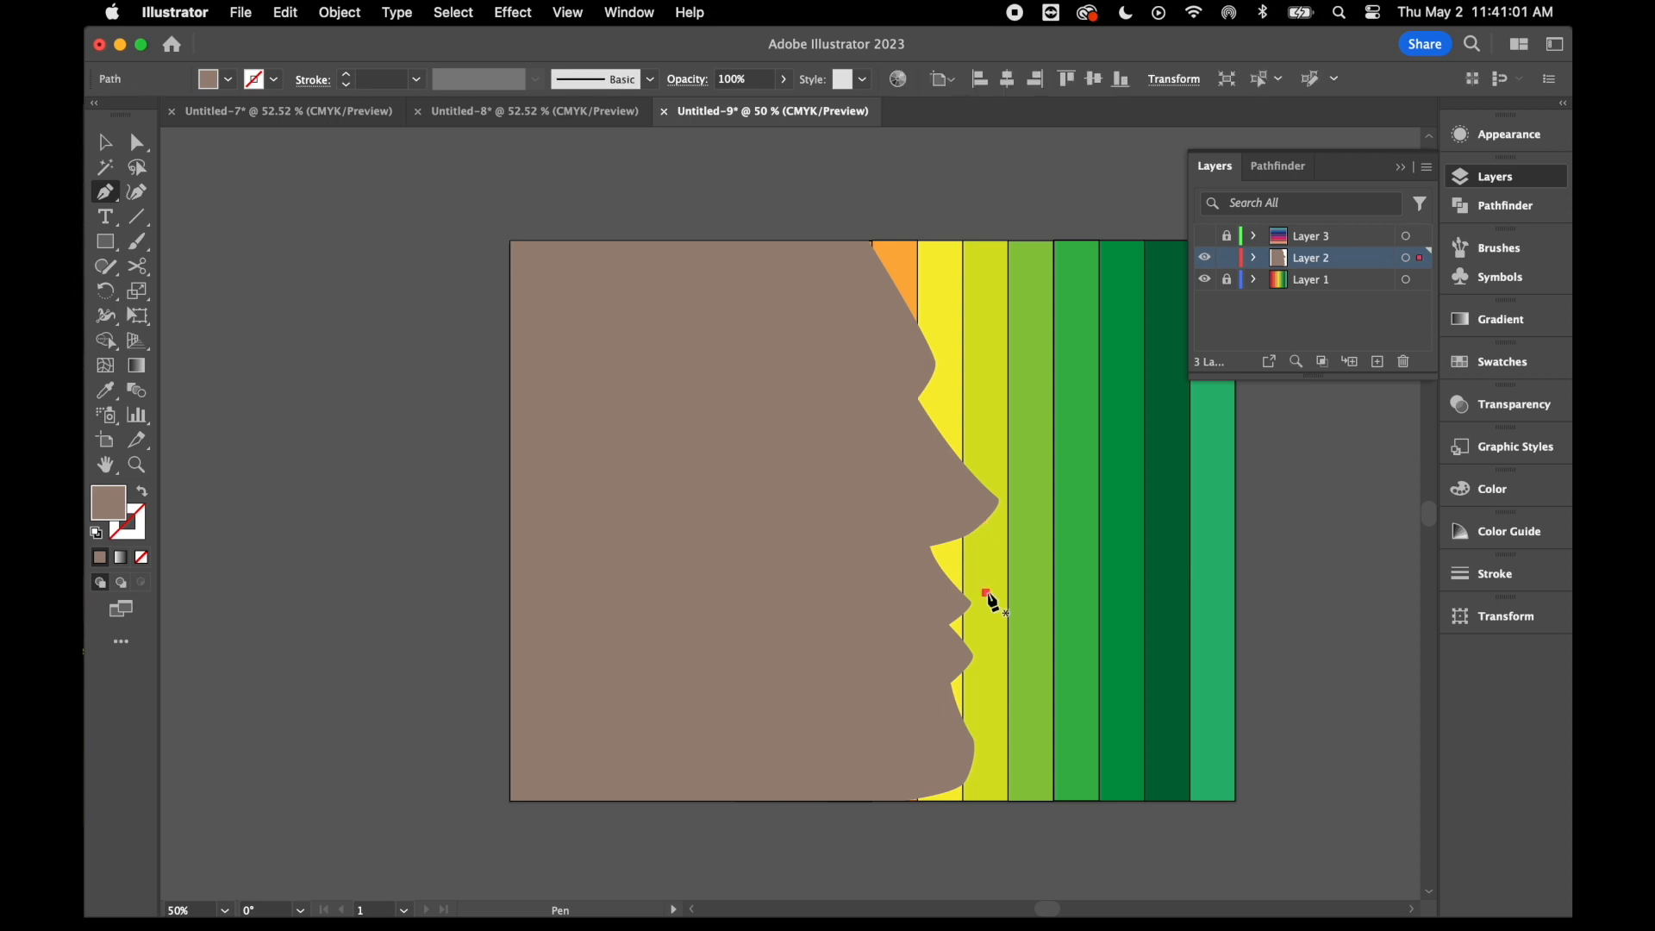
click(879, 629)
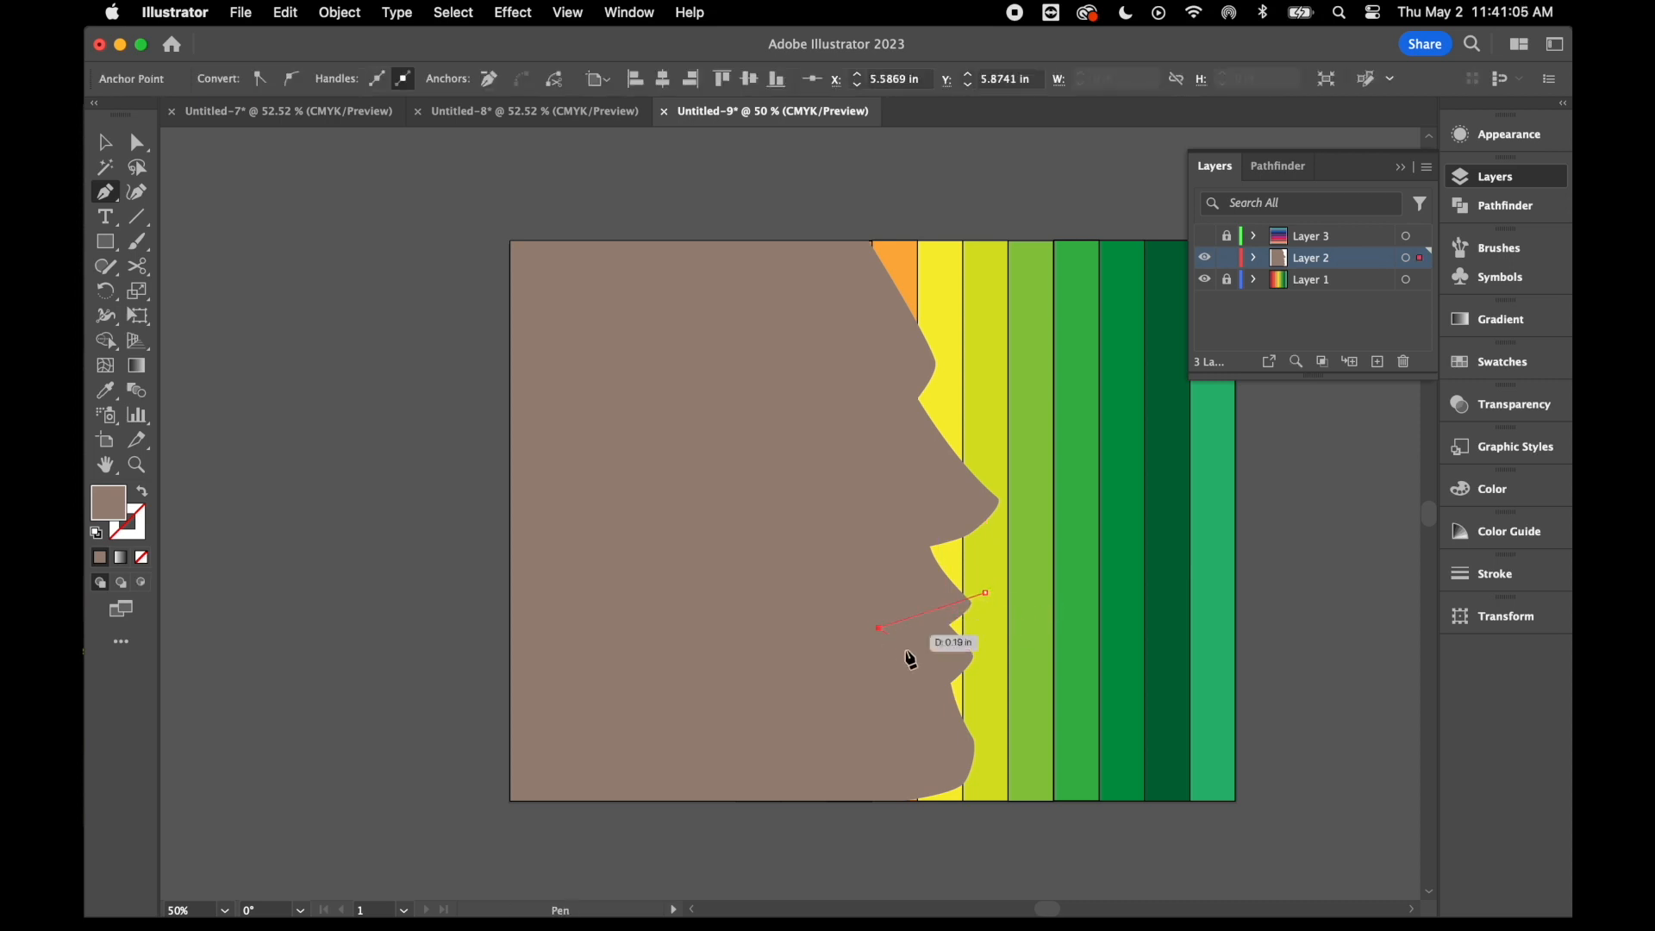
click(972, 696)
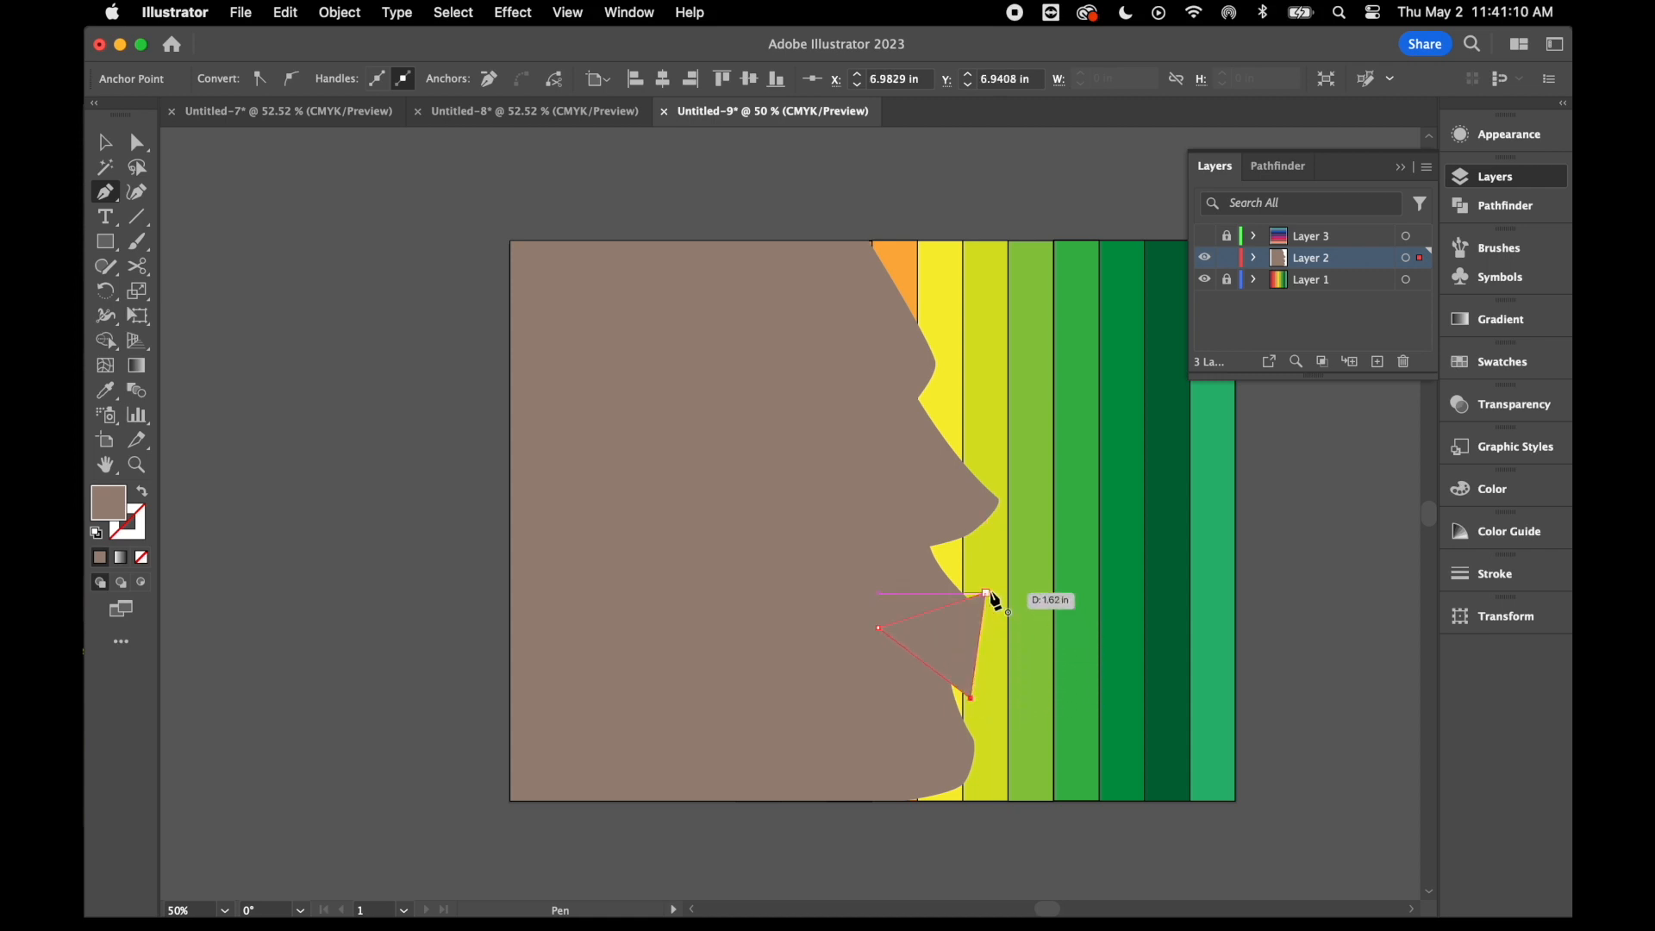
click(105, 151)
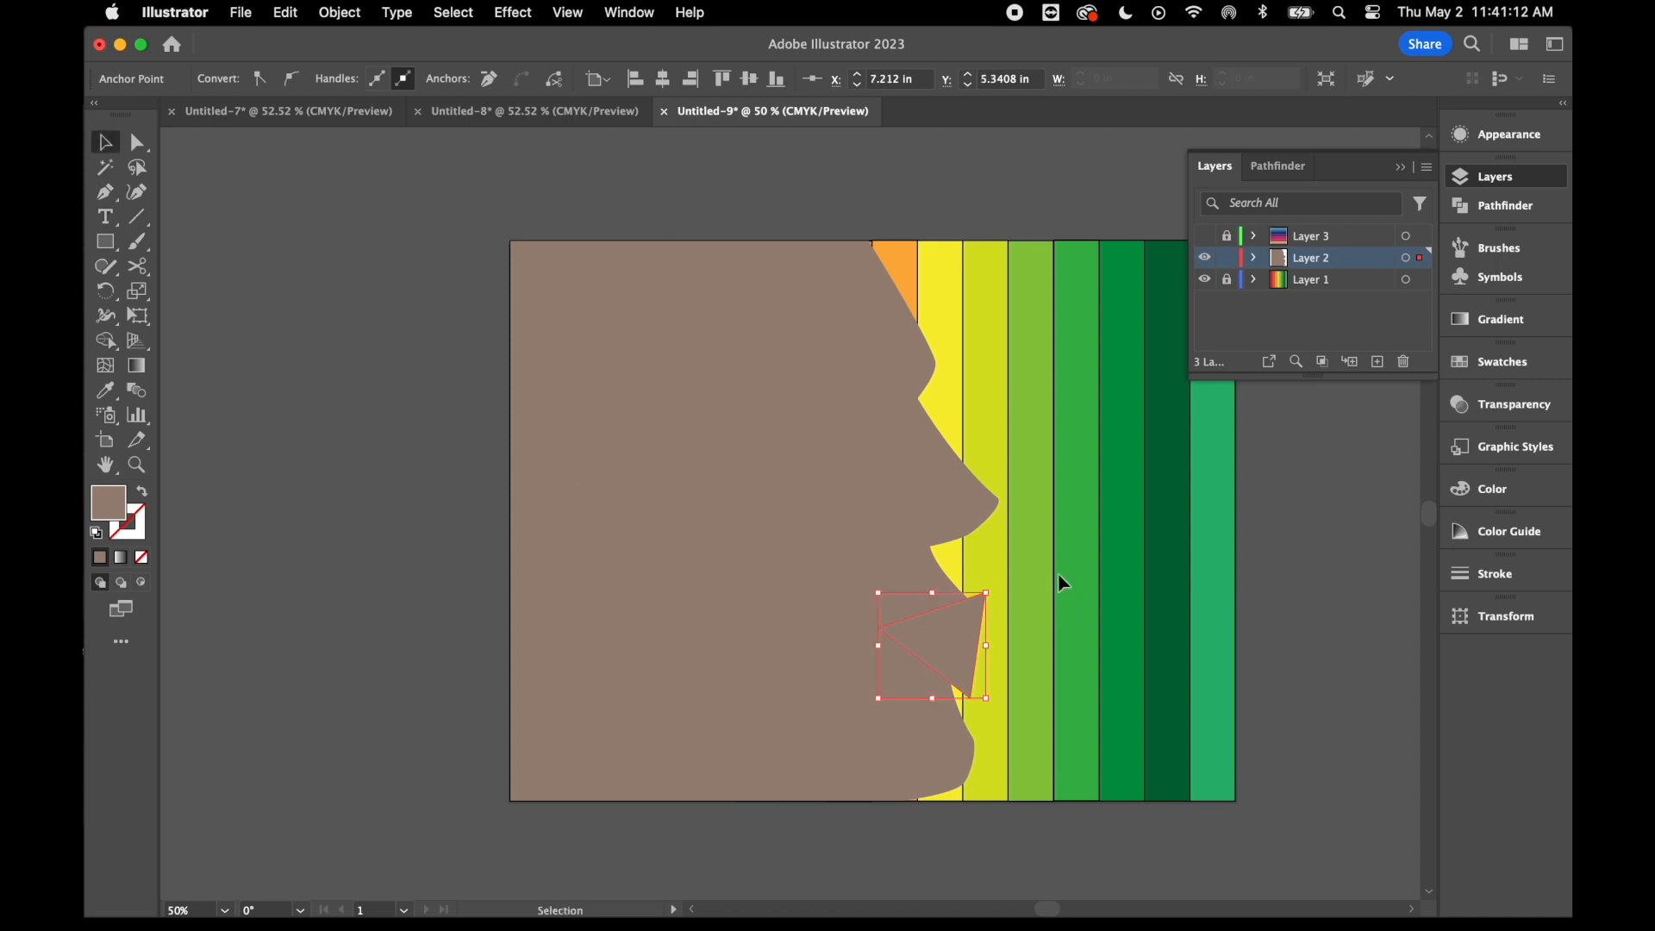
Divide the face and triangle into separate ungrouped pieces, and delete the piece lying outside the lips
shift+click(907, 660)
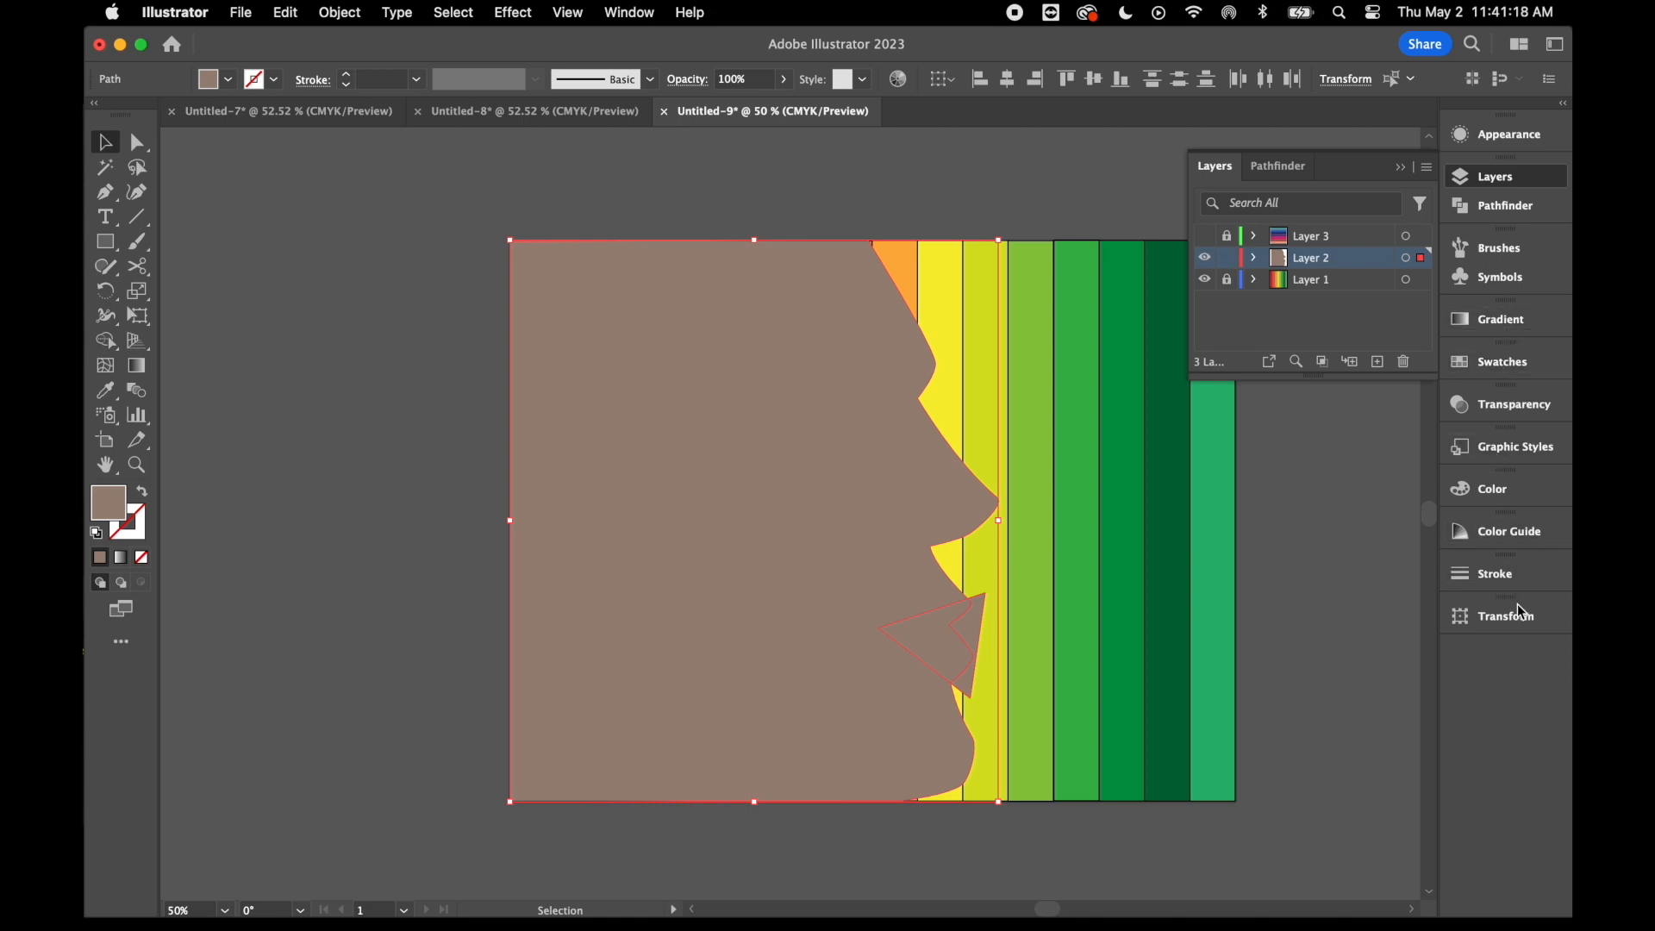
click(1519, 222)
click(1212, 274)
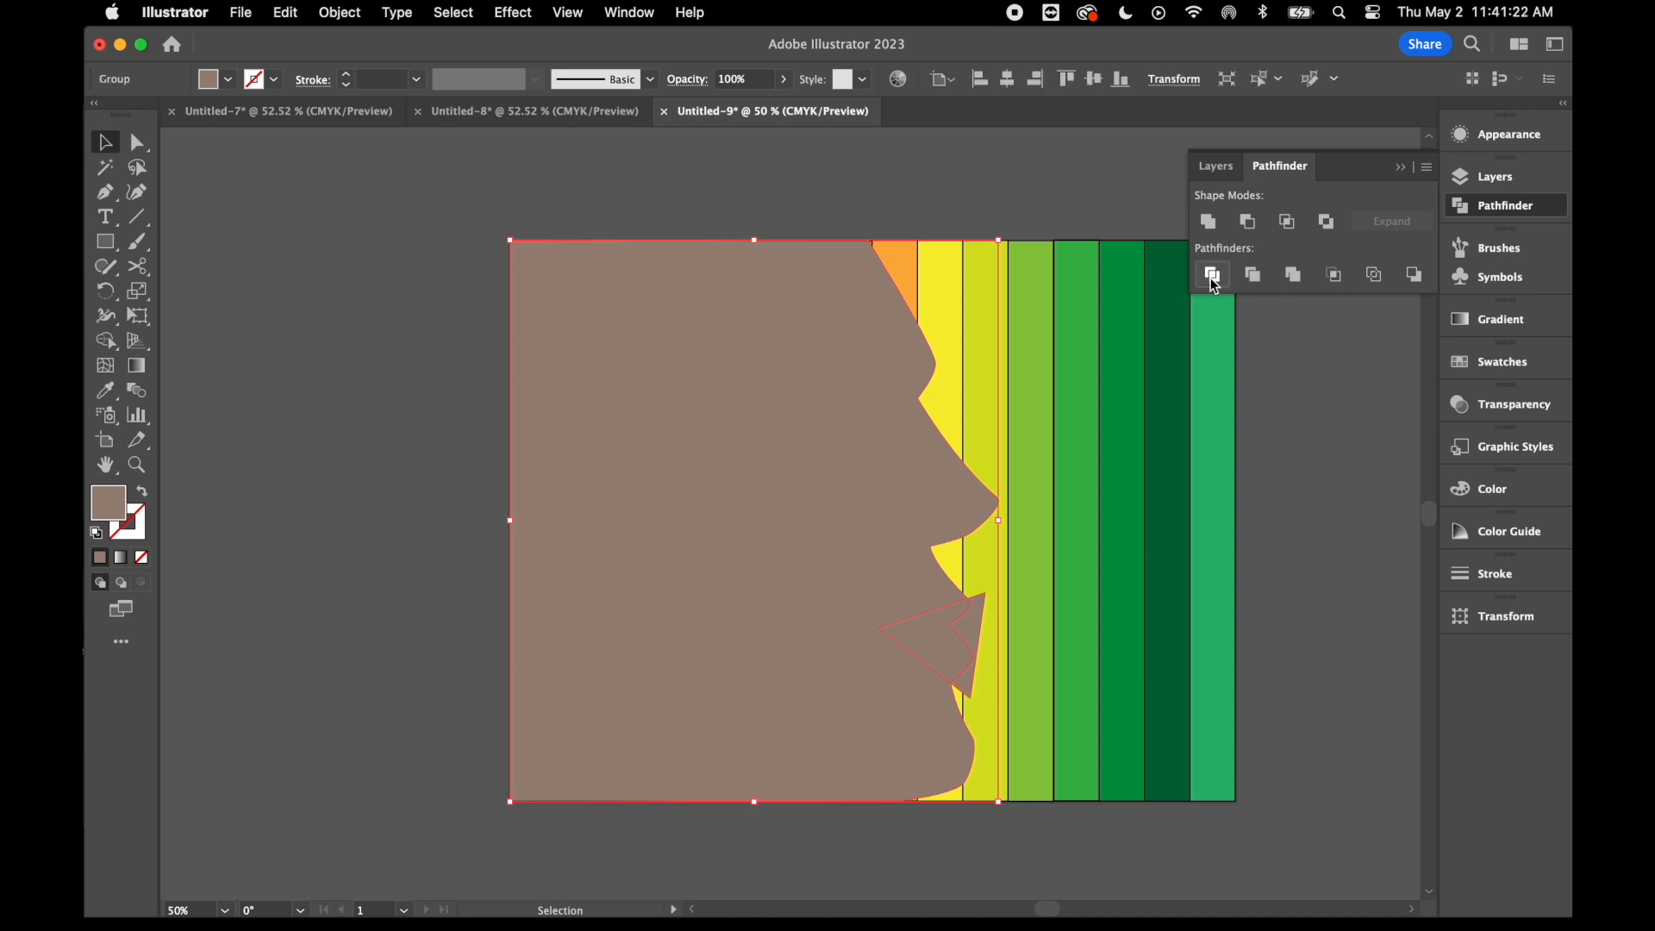
right_click(1113, 549)
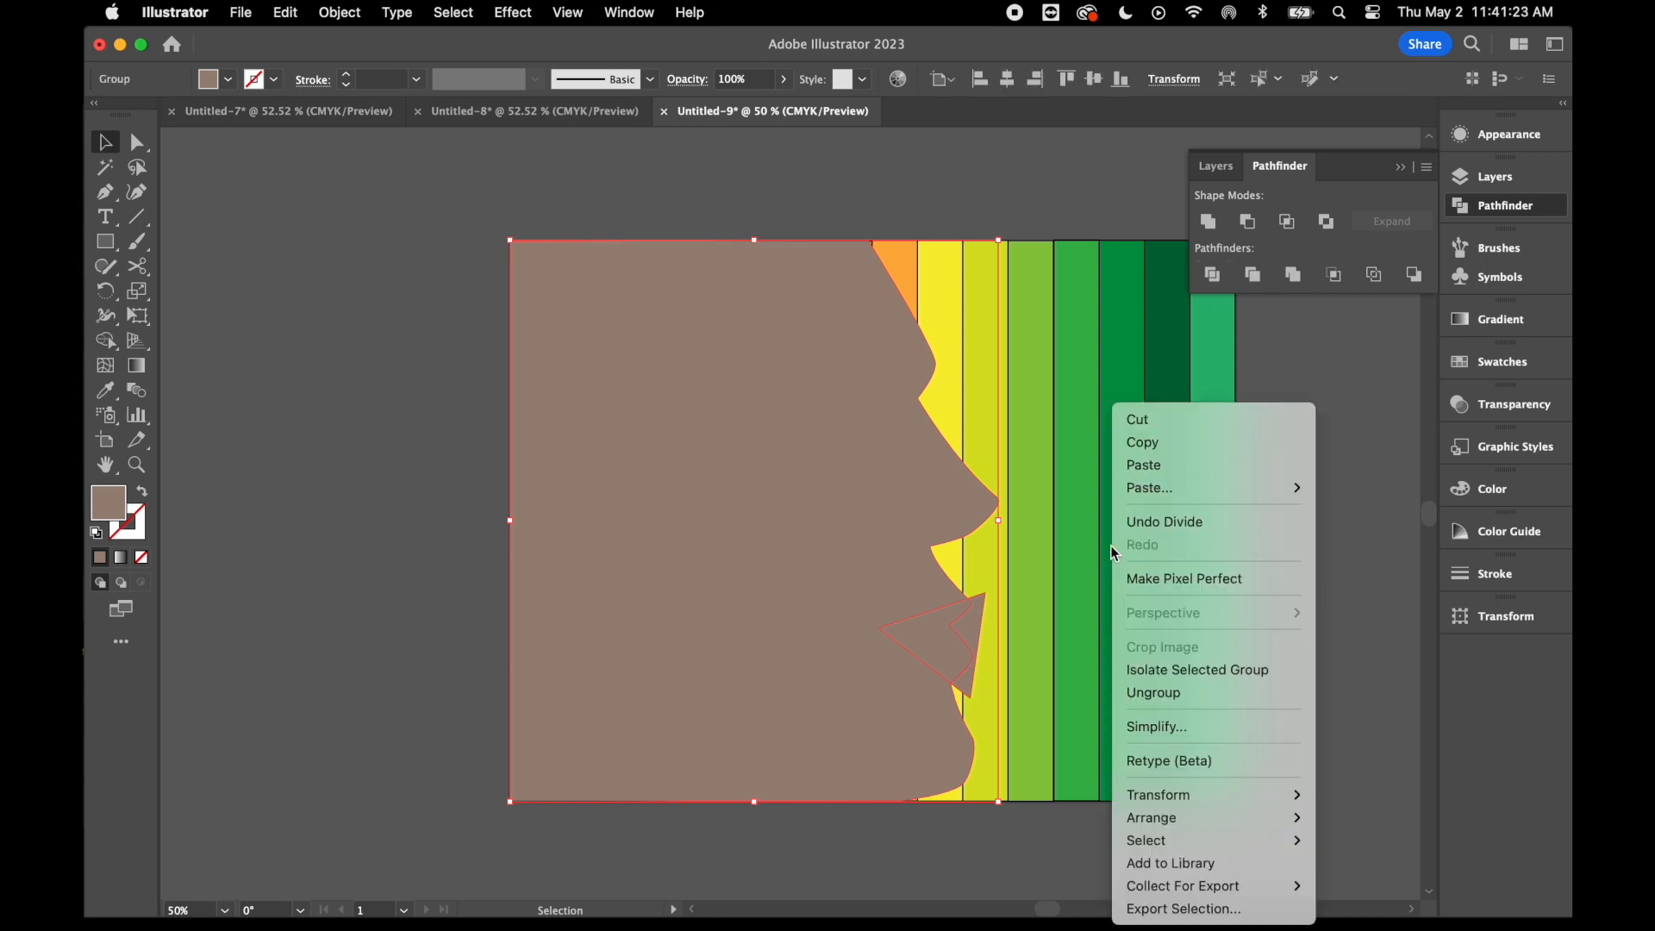
click(1176, 692)
click(1293, 672)
click(981, 639)
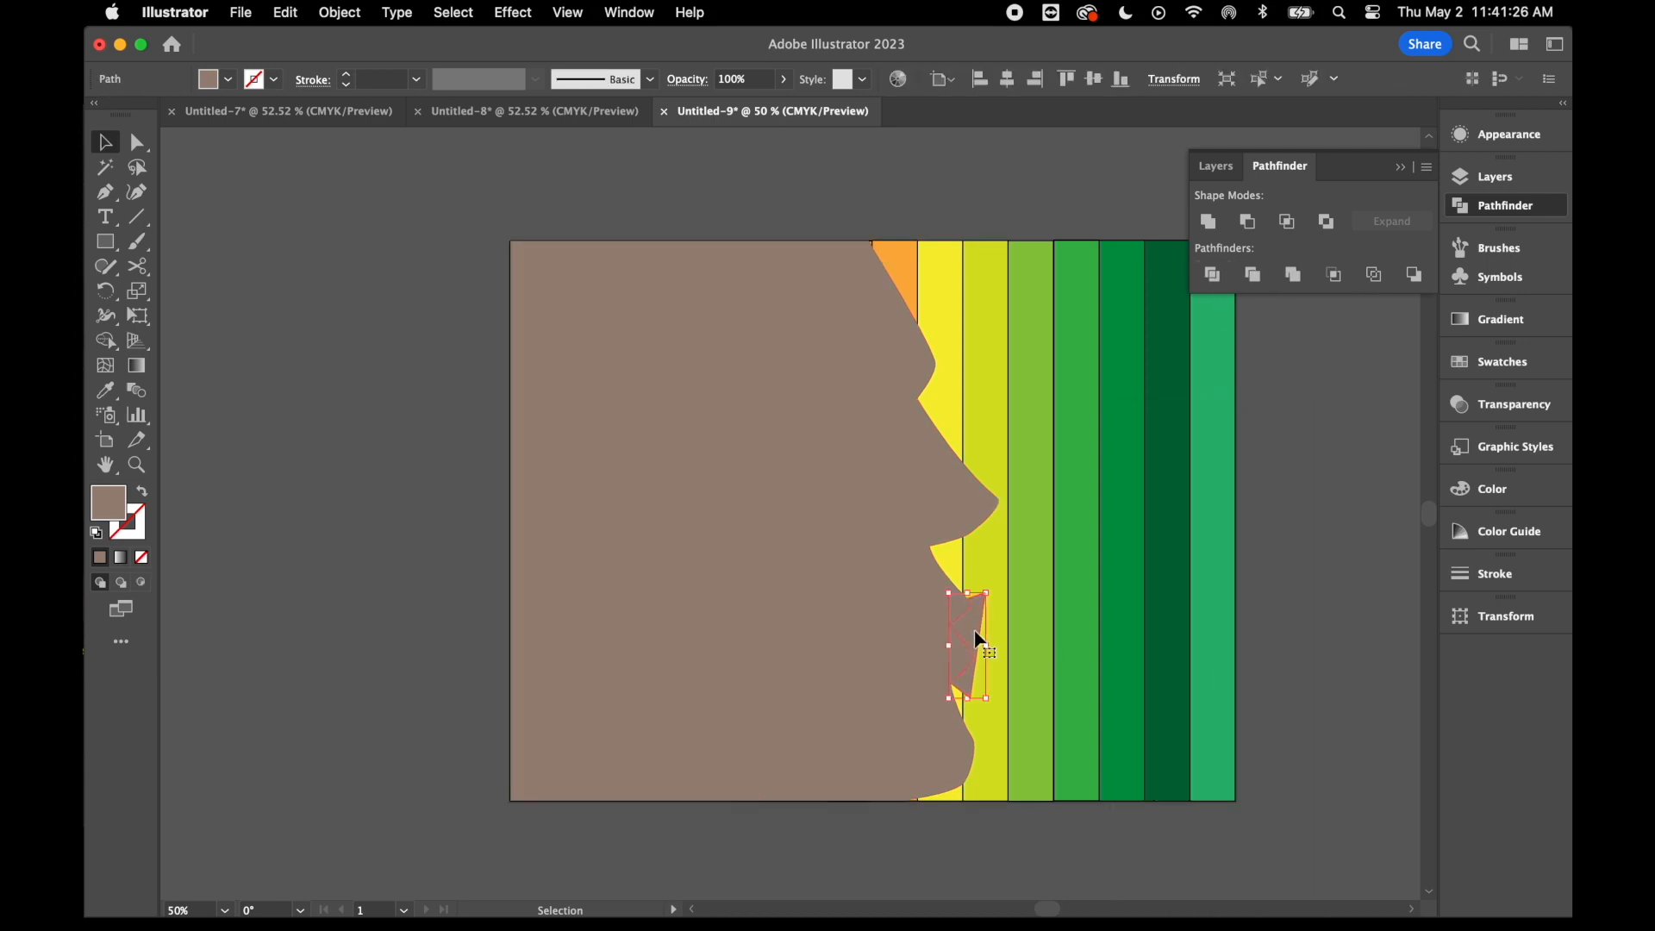
key(Delete)
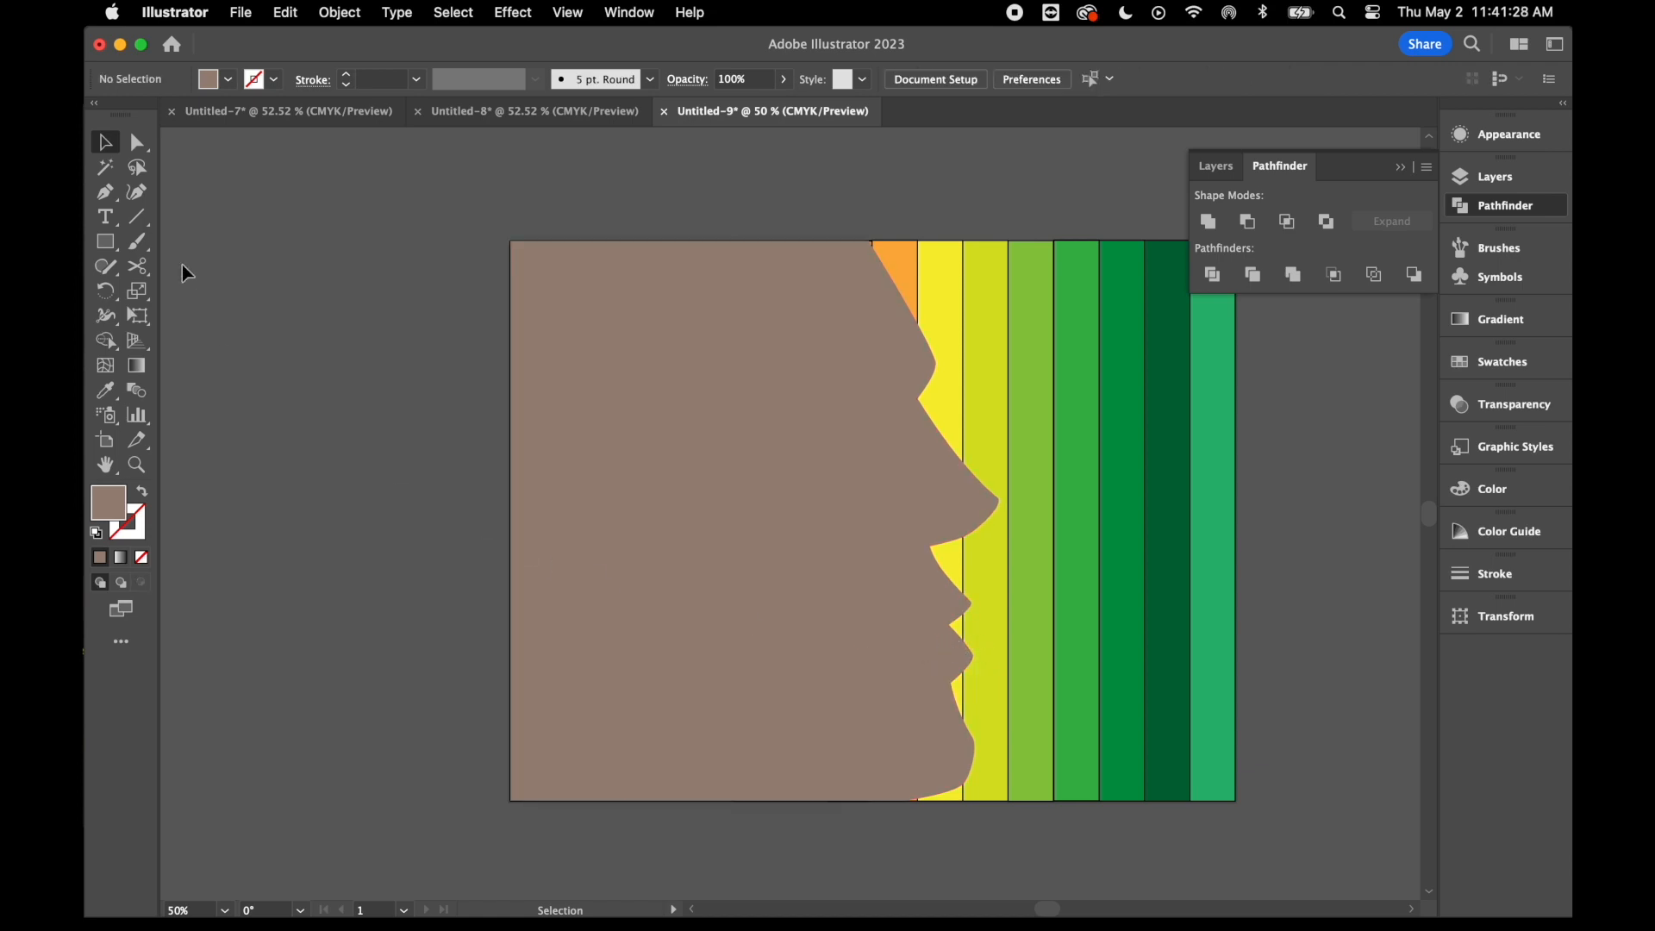
Draw a line segment from the inner mouth corner to the notch between the lips
click(137, 217)
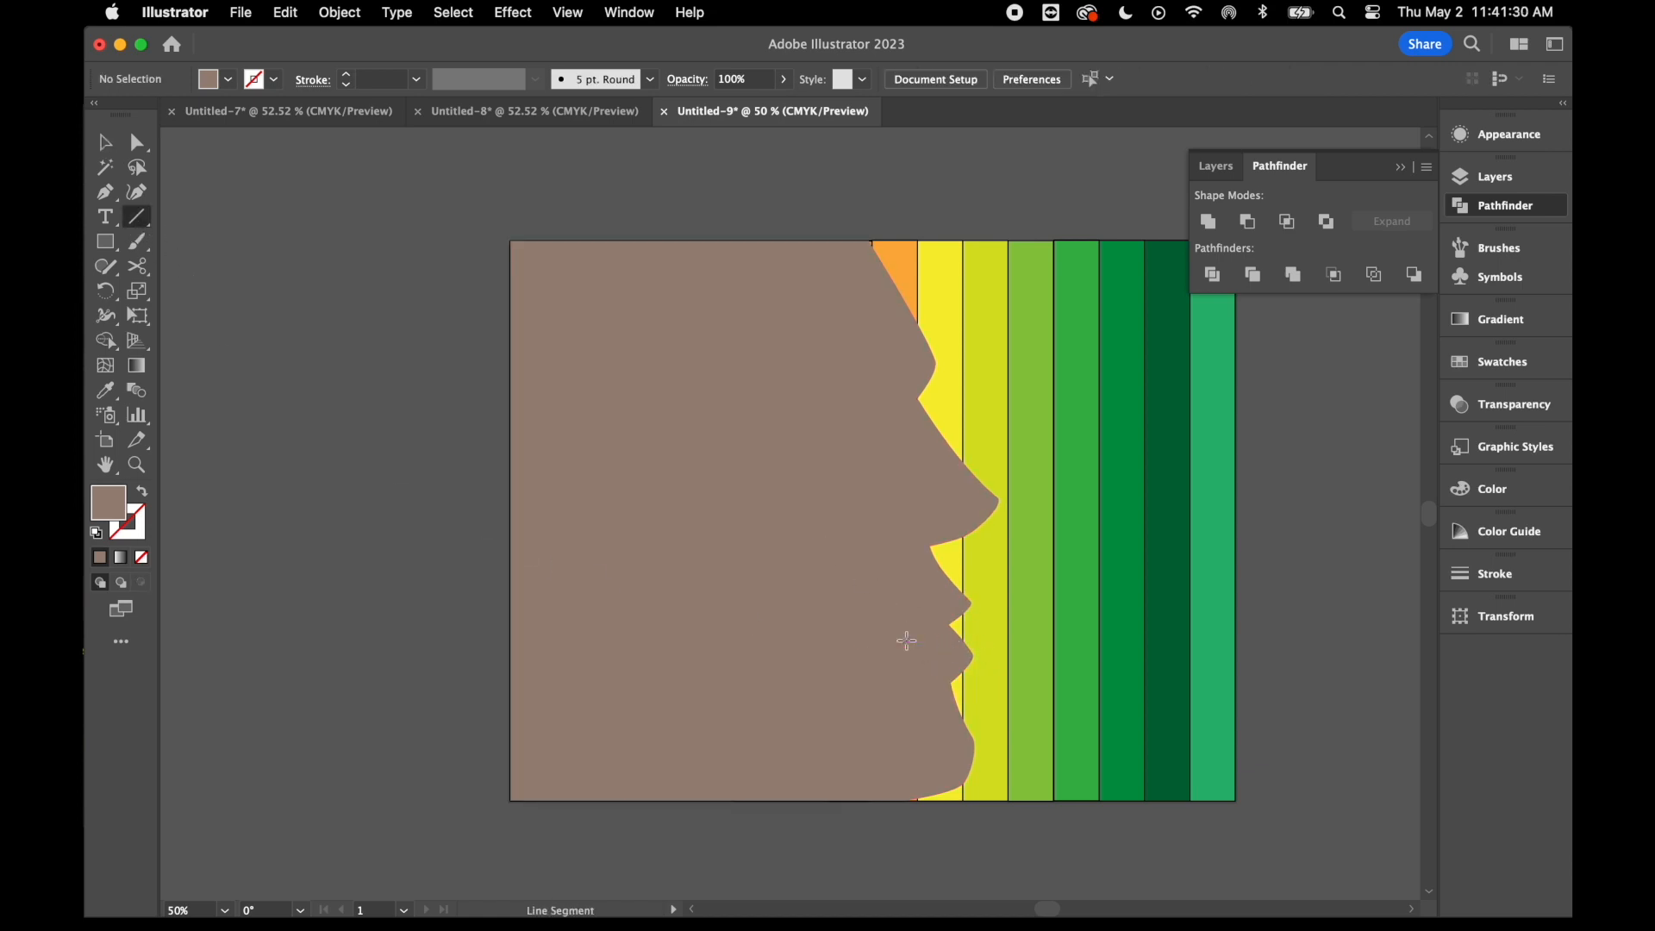
mouse_move(877, 628)
mouse_down()
mouse_move(963, 628)
mouse_move(950, 624)
mouse_up()
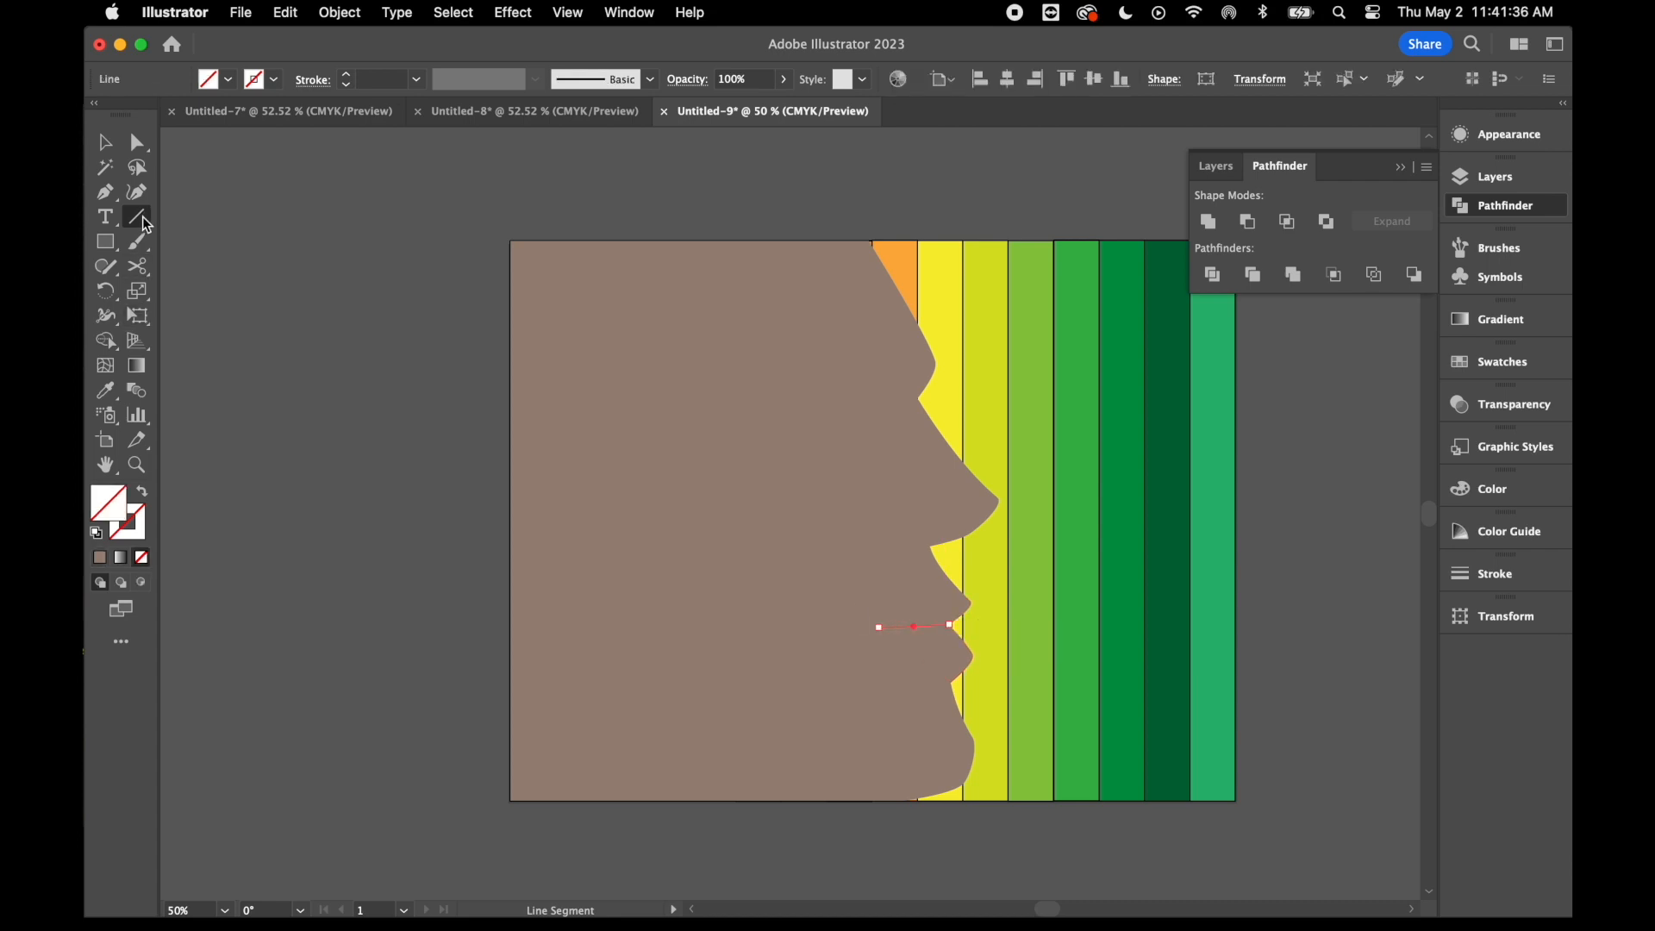
click(103, 143)
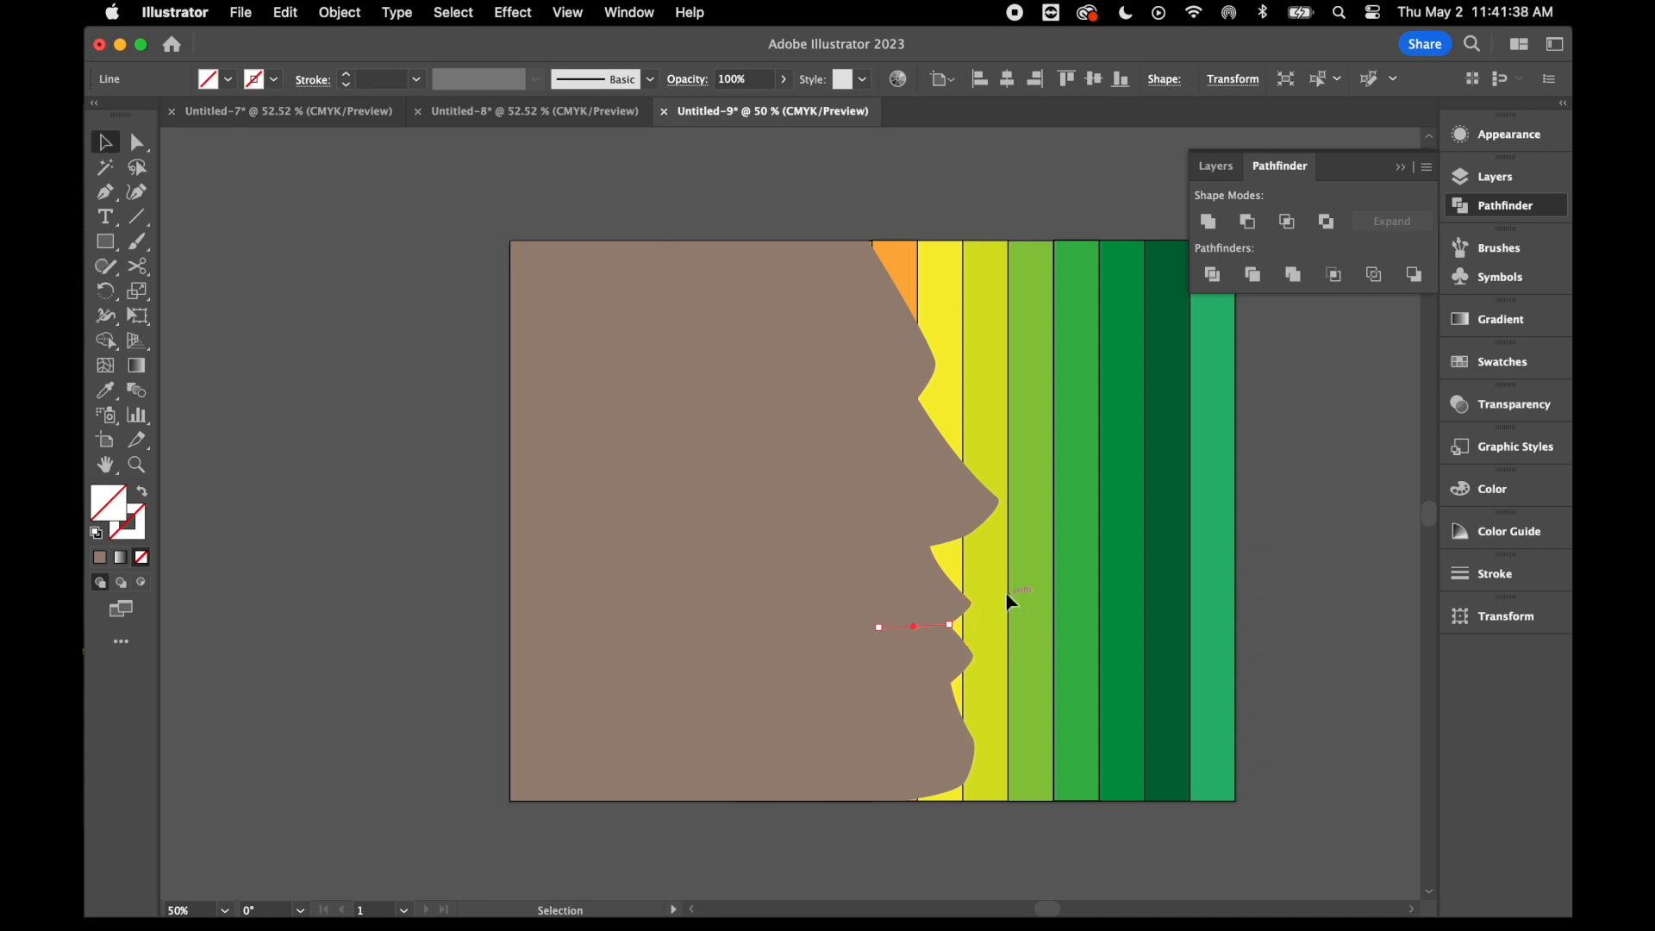
shift+click(940, 649)
click(1013, 671)
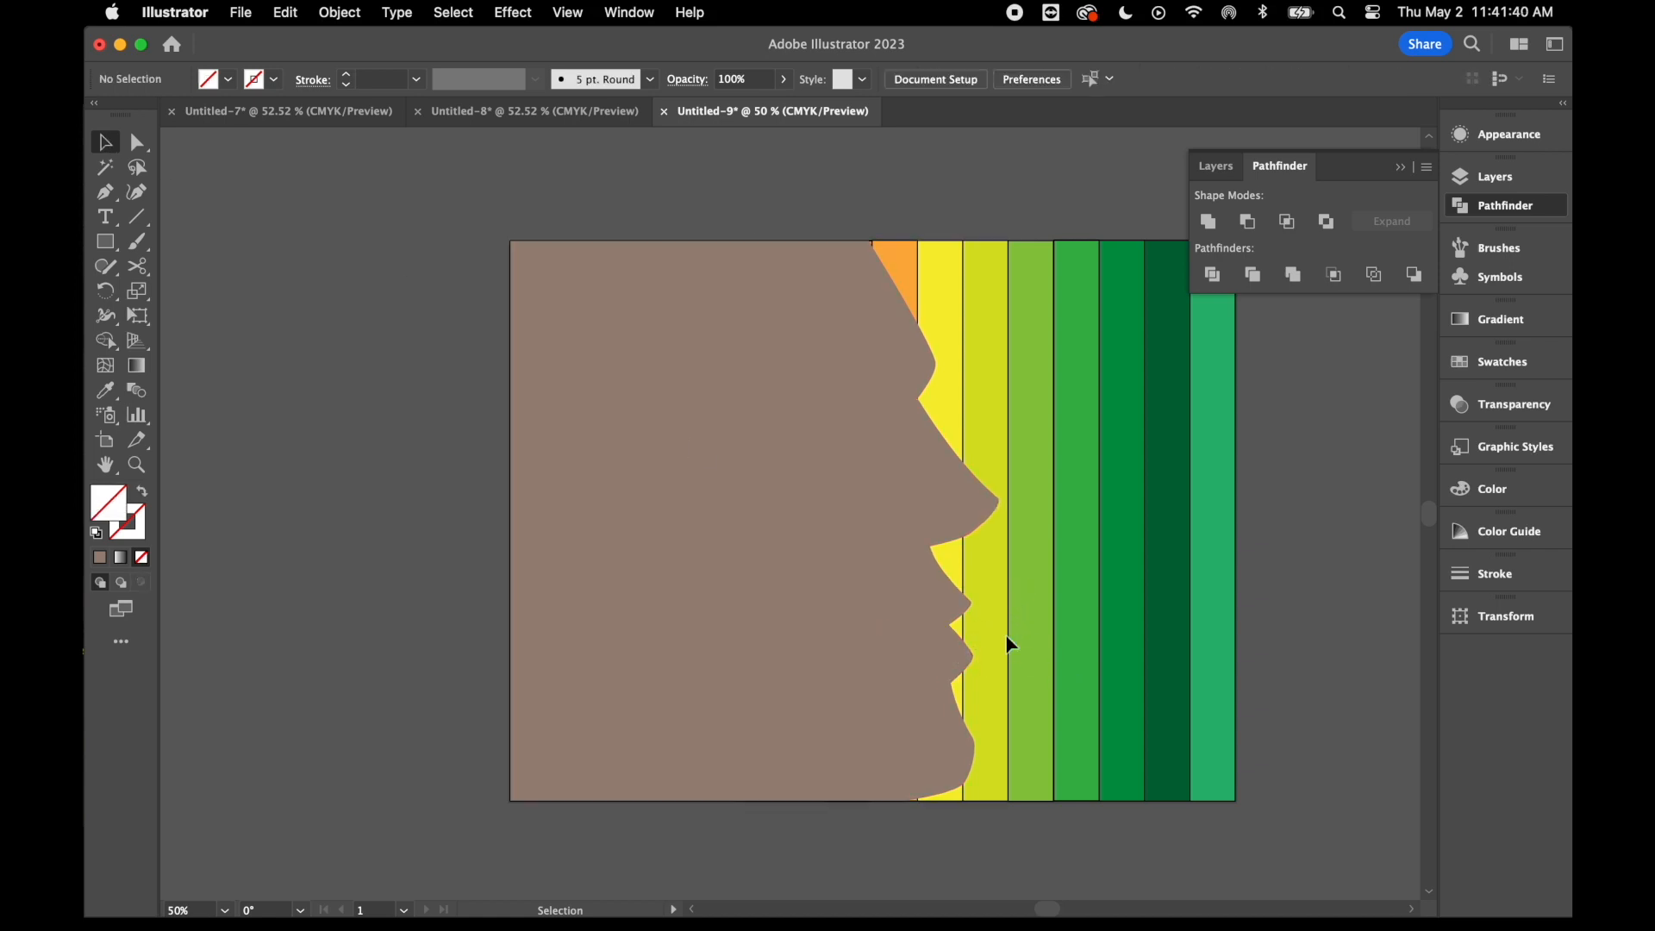
Divide the lips shape along the drawn line into separate upper and lower pieces
click(944, 628)
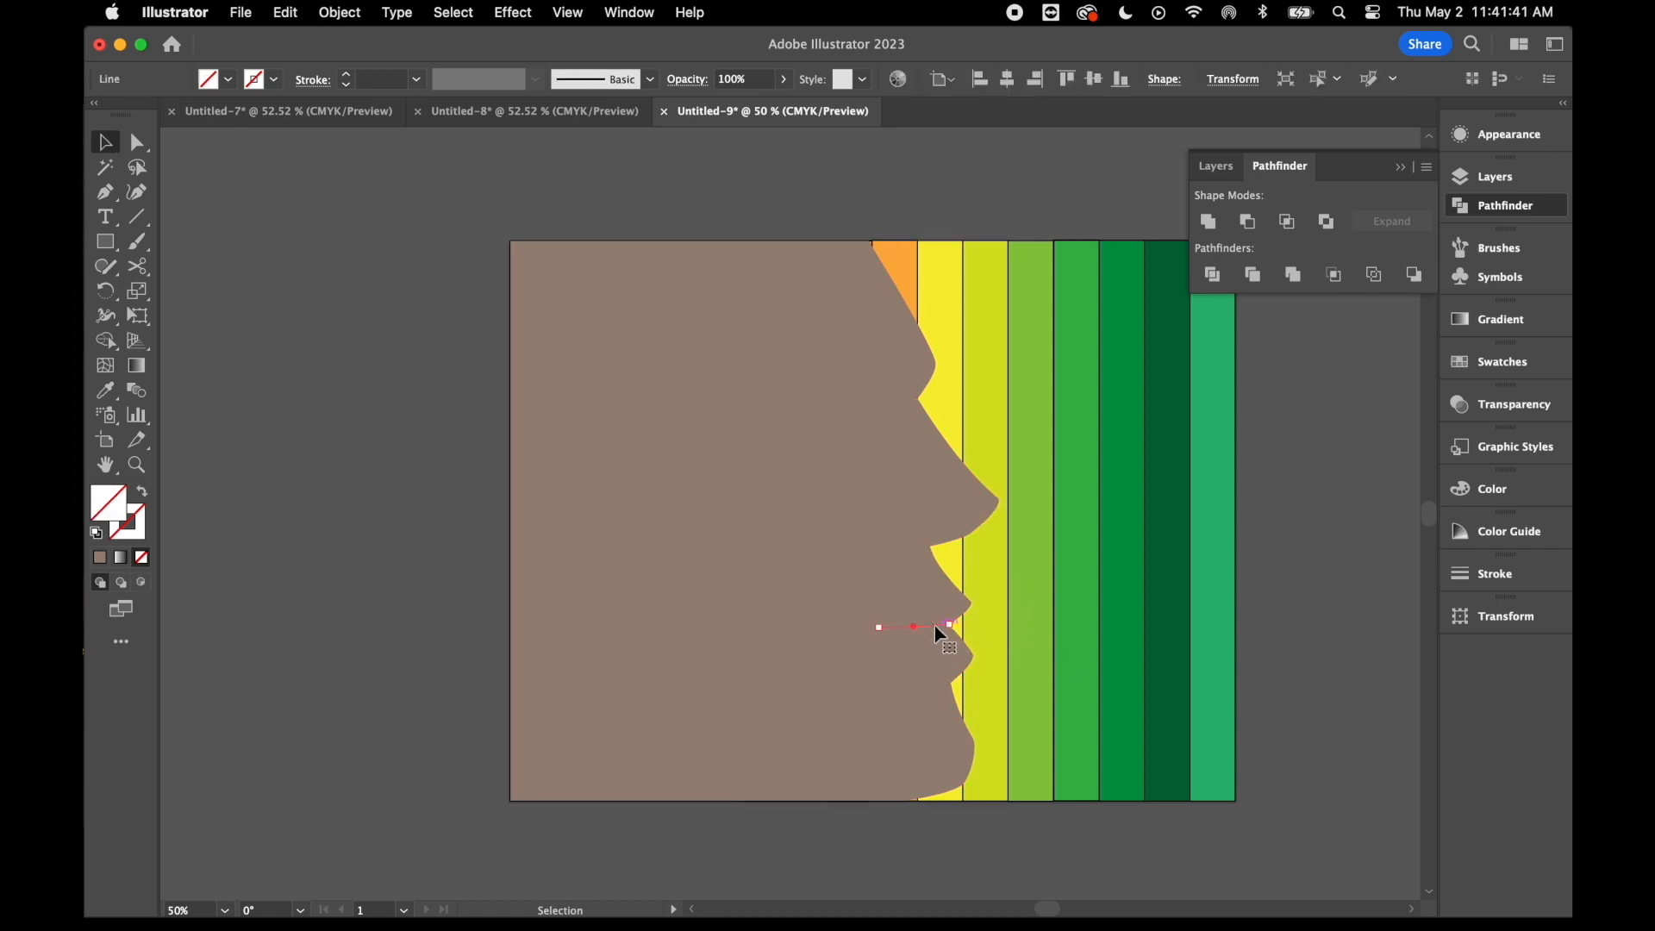
shift+click(957, 666)
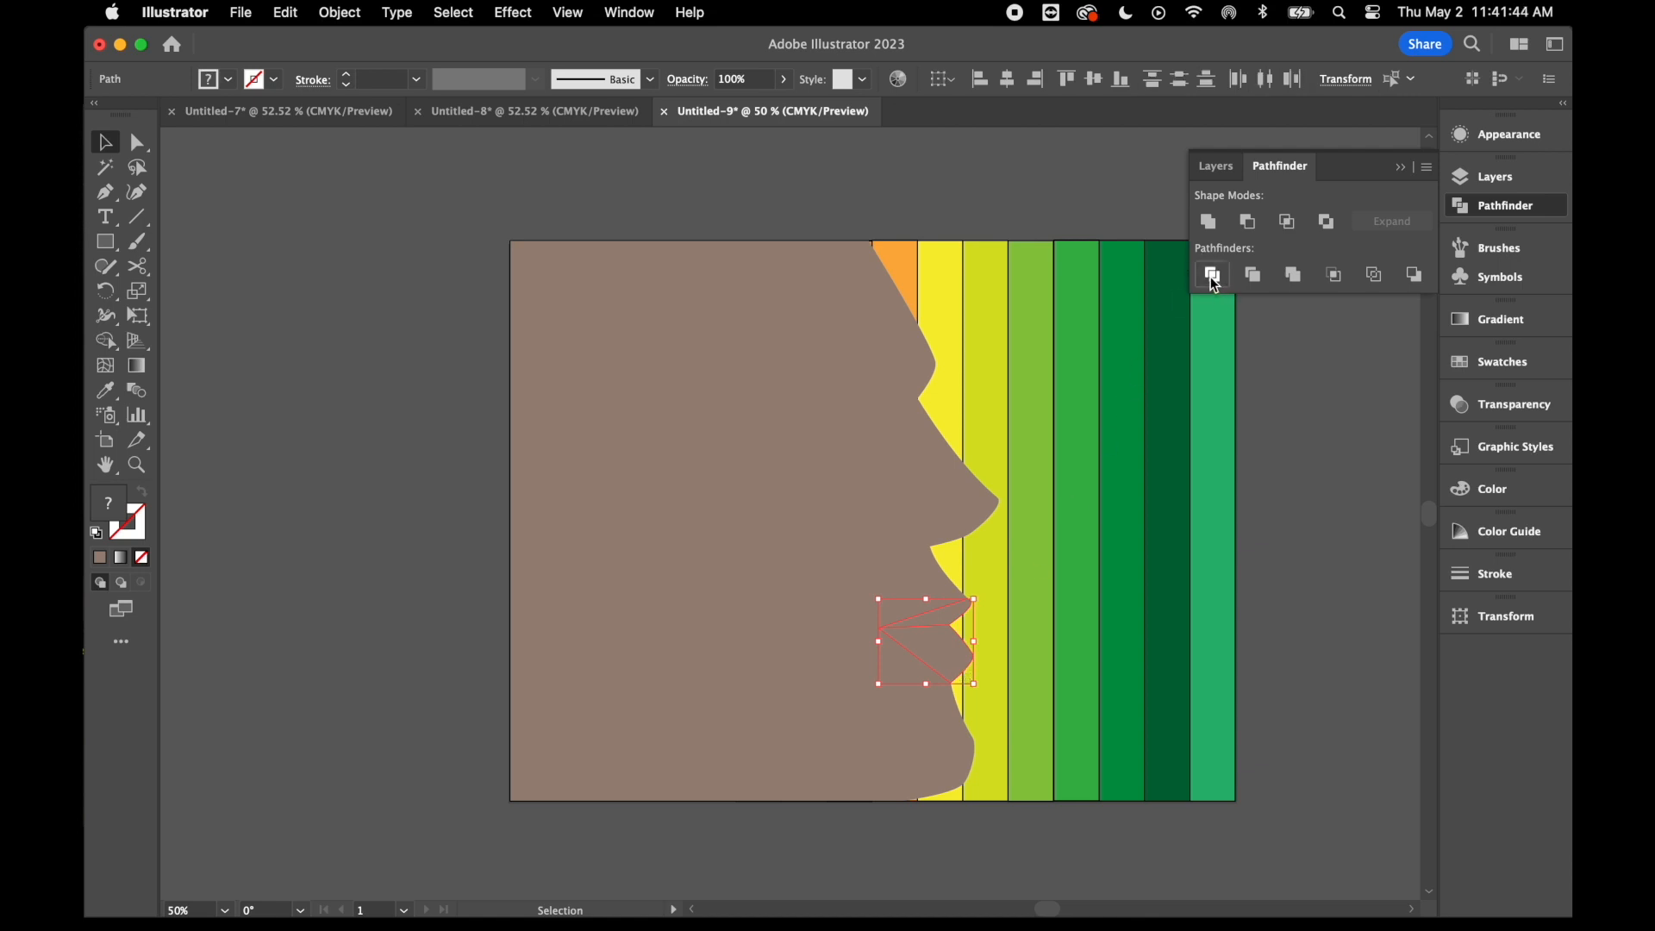
click(1213, 276)
click(1303, 576)
click(955, 628)
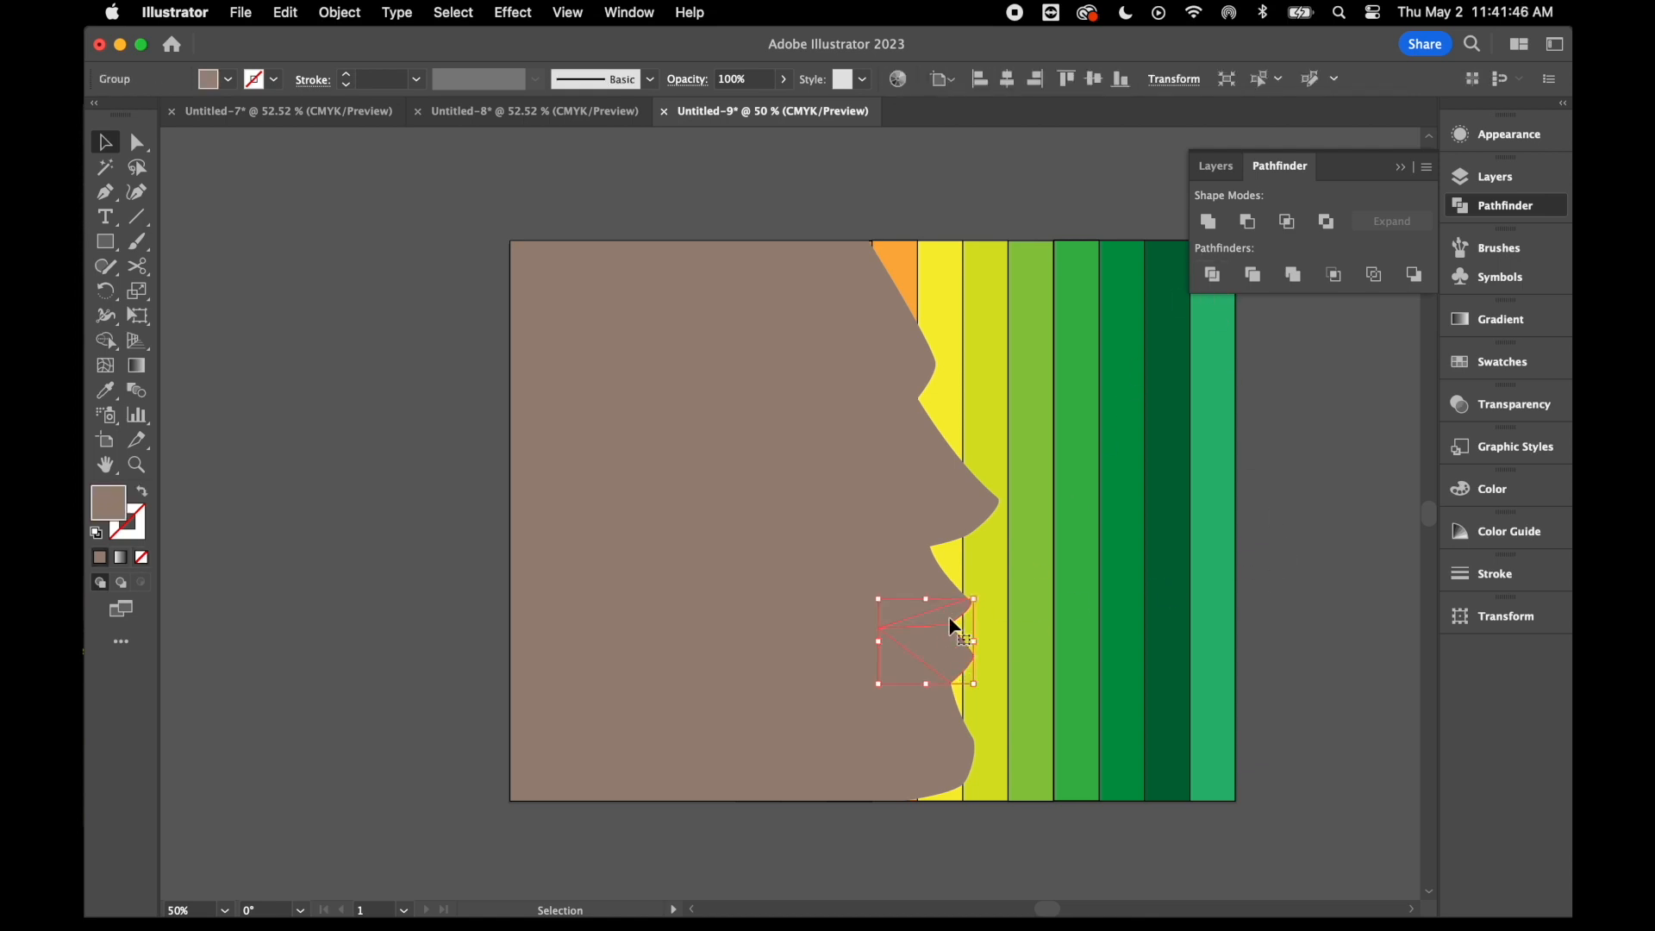
Fill the face shape with the colour C6AF95
click(590, 525)
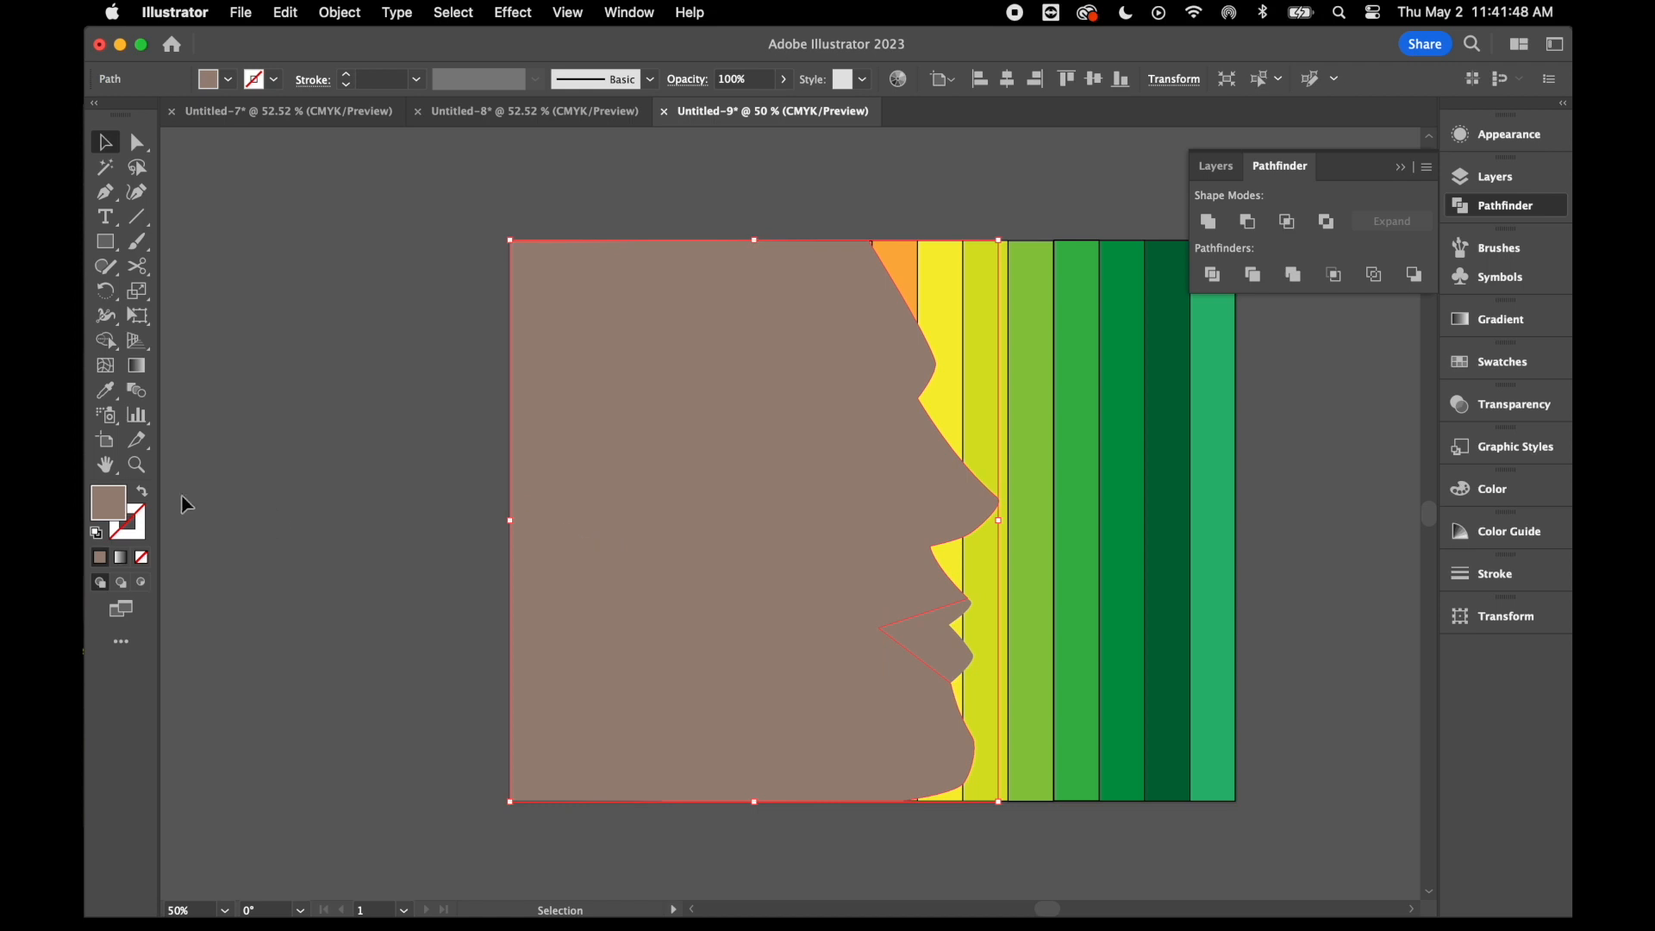
double_click(117, 511)
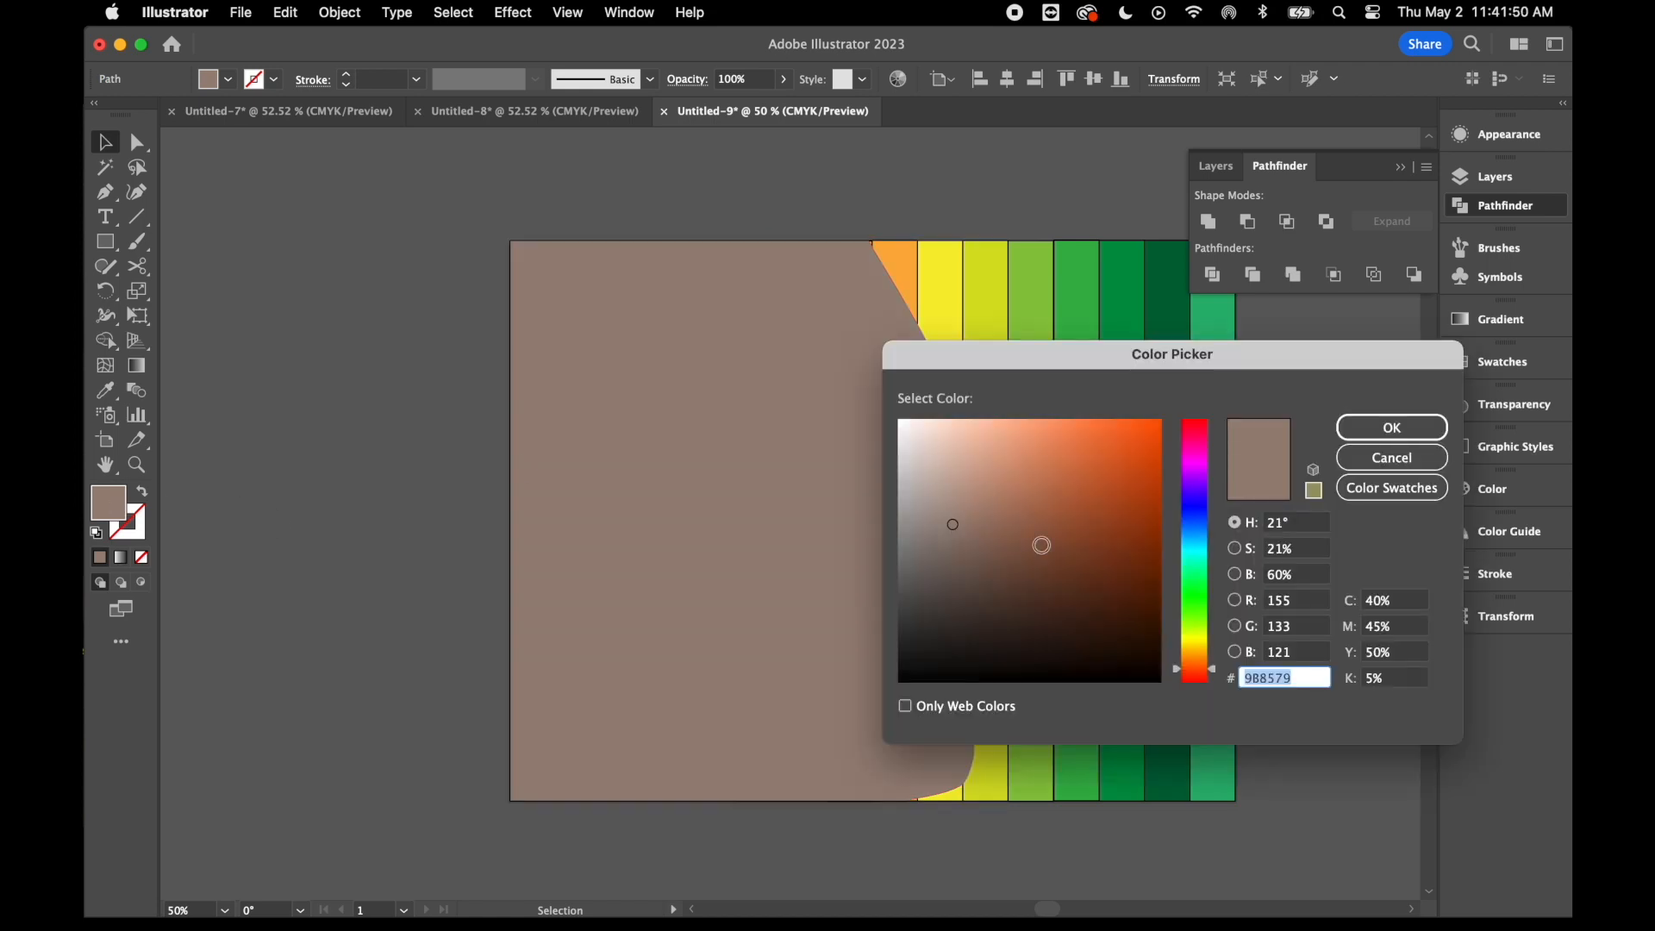
text(C6AF95)
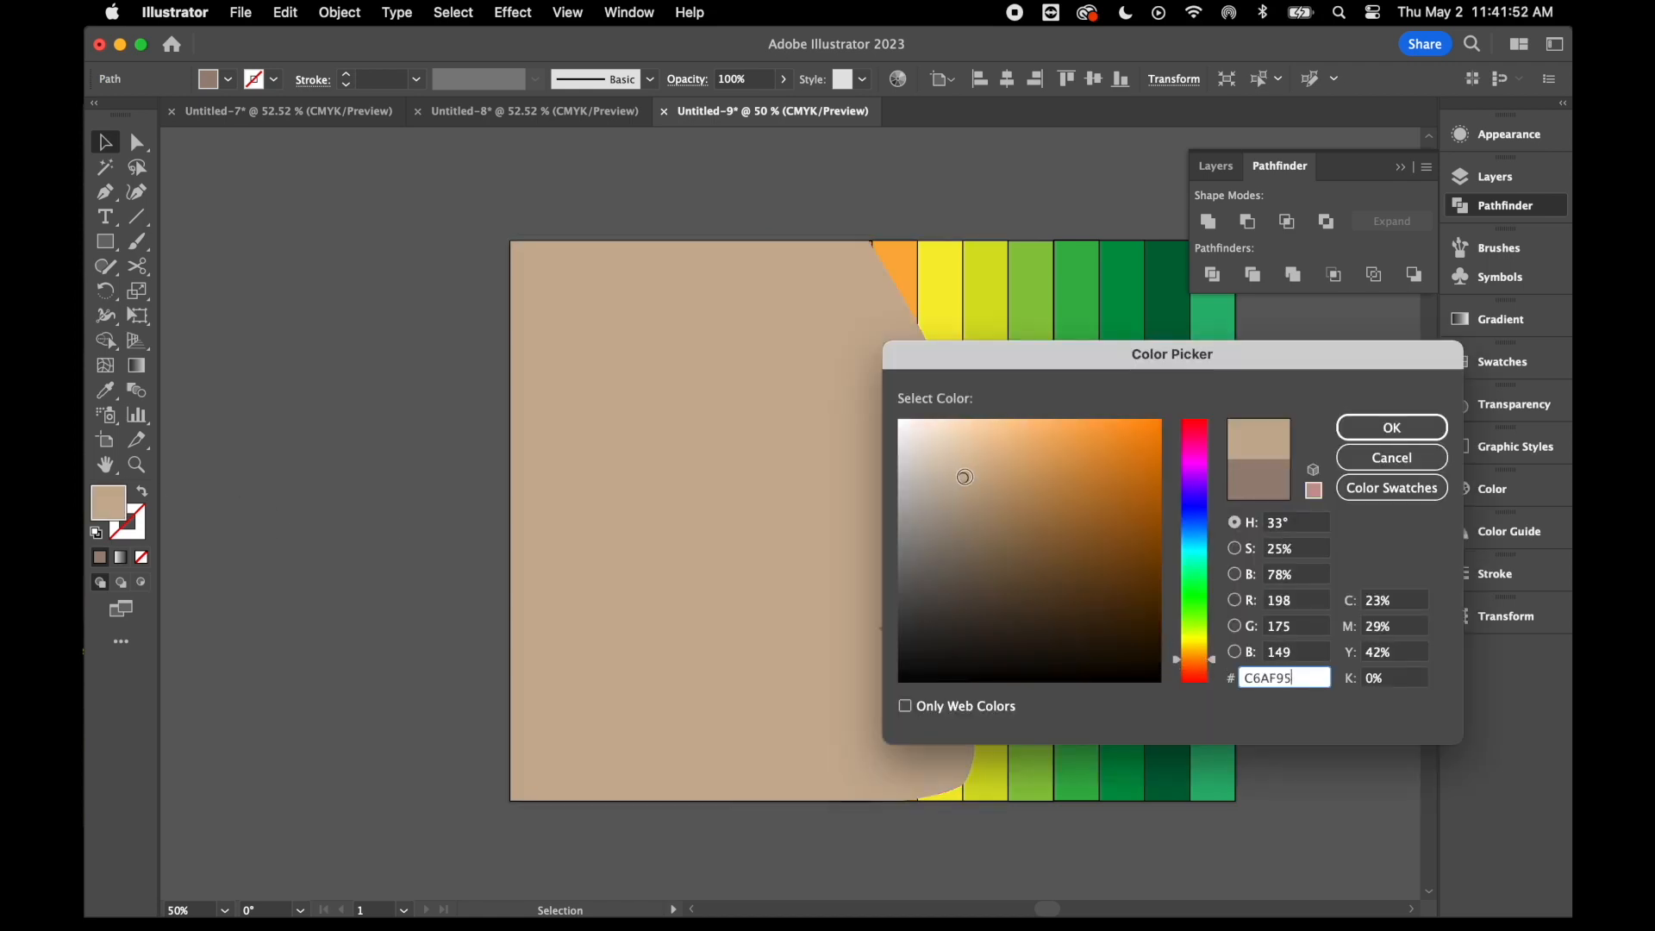
click(1391, 427)
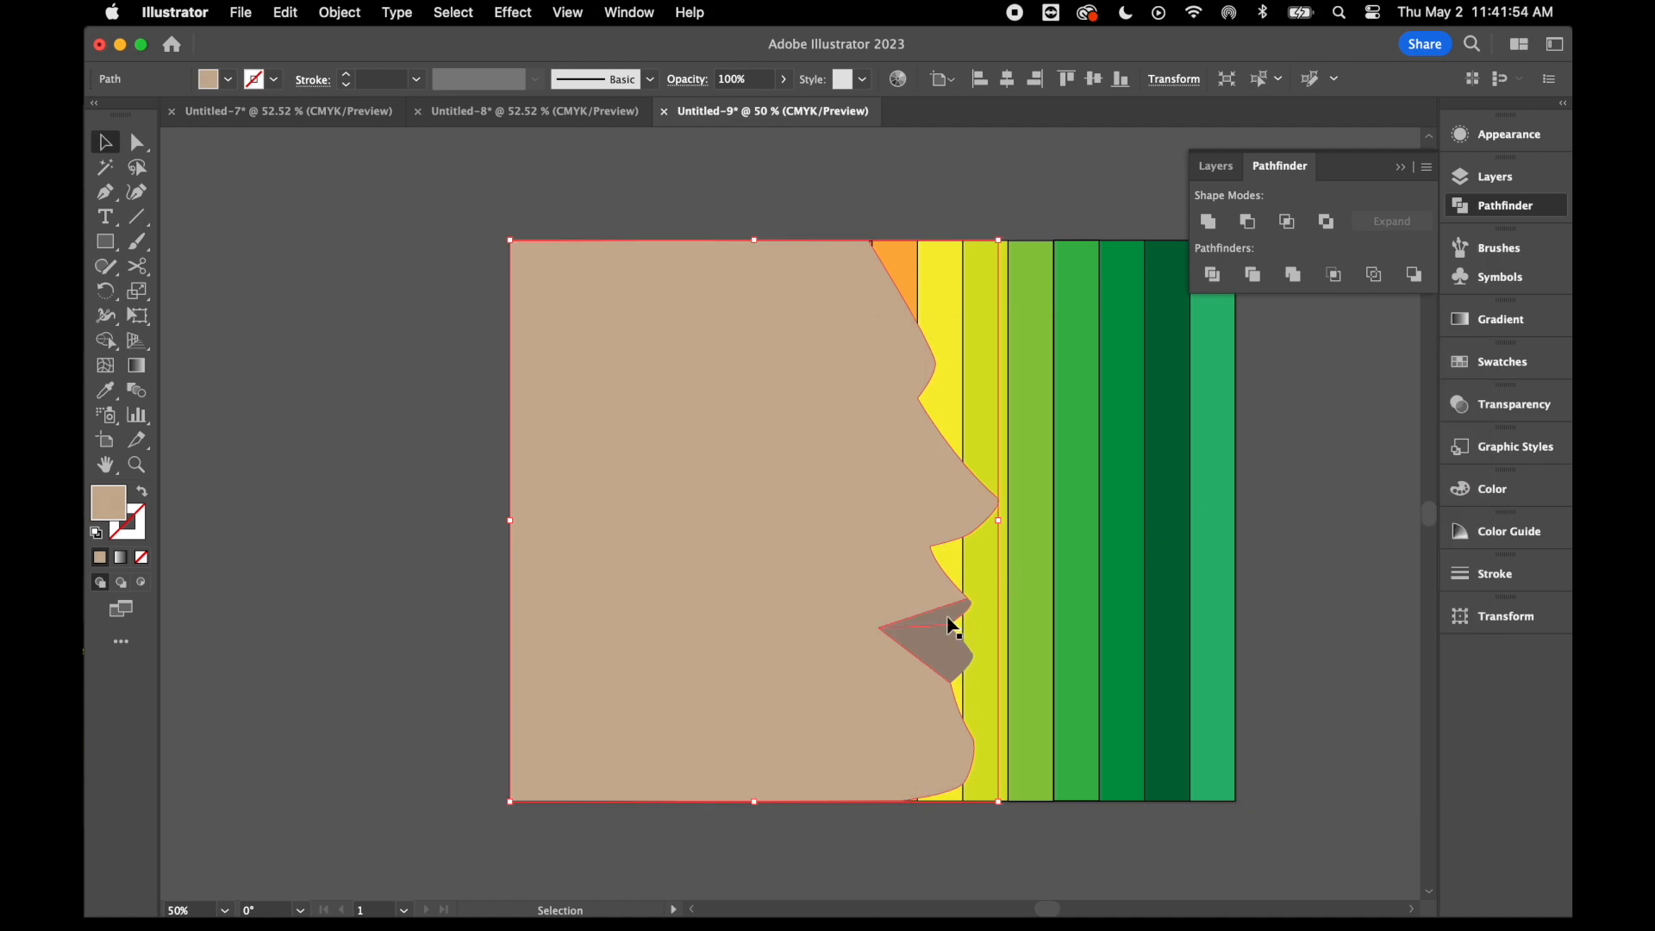
Recolour the lips with a dark reddish brown upper lip and a lighter terracotta lower lip
click(952, 626)
double_click(116, 502)
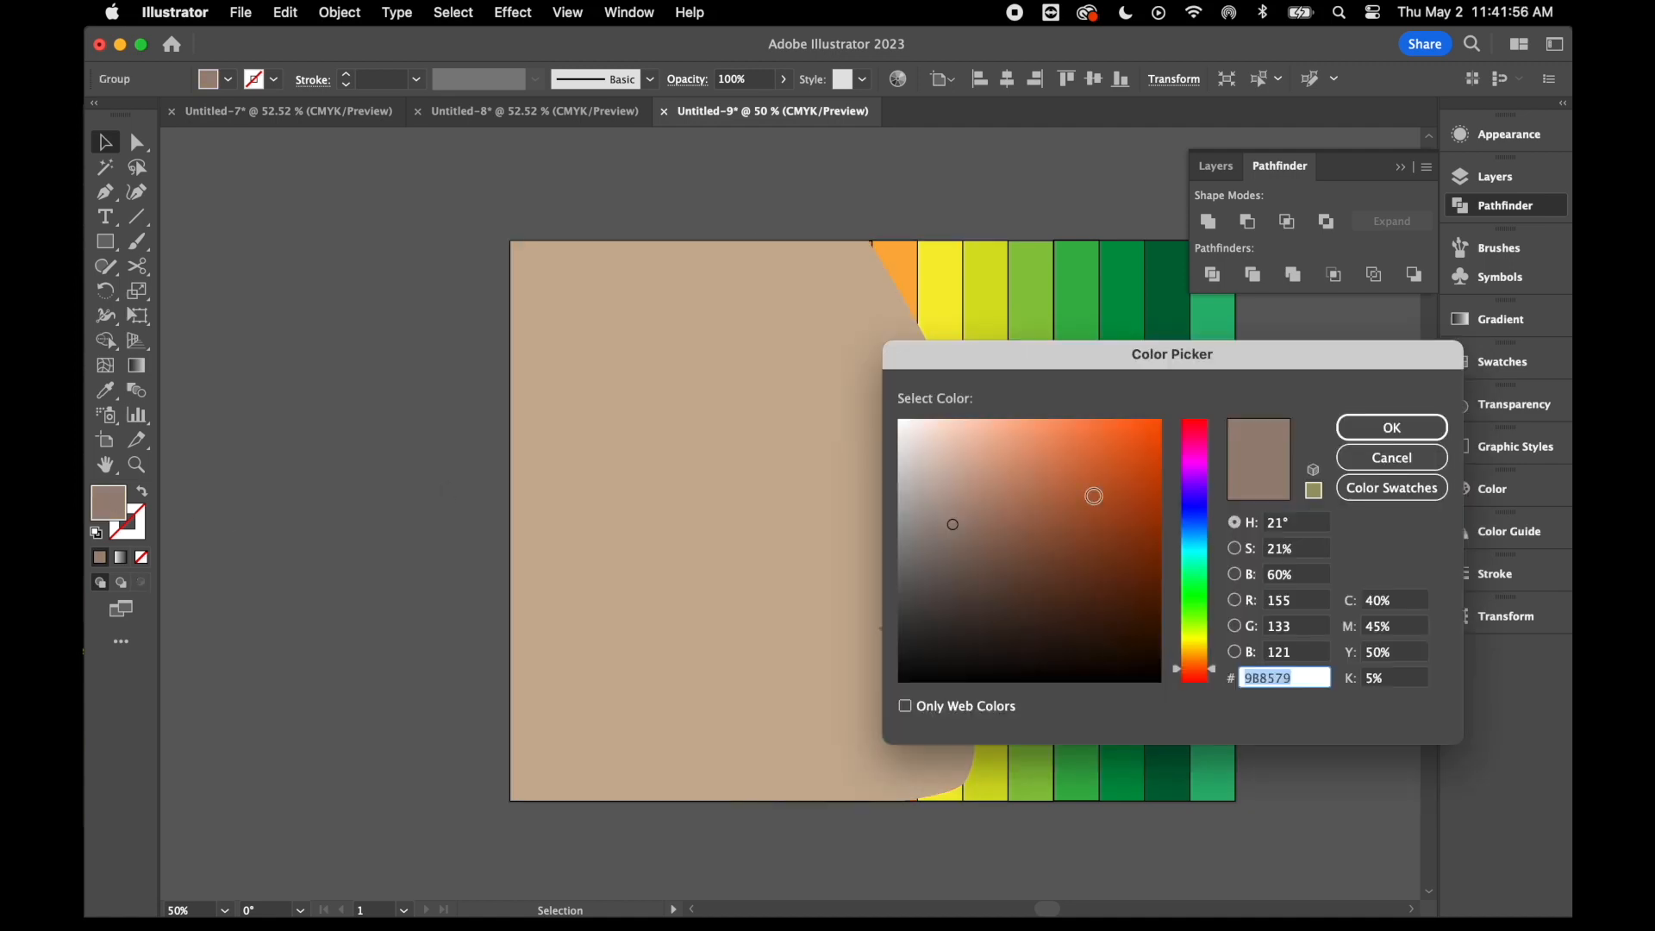
click(1062, 459)
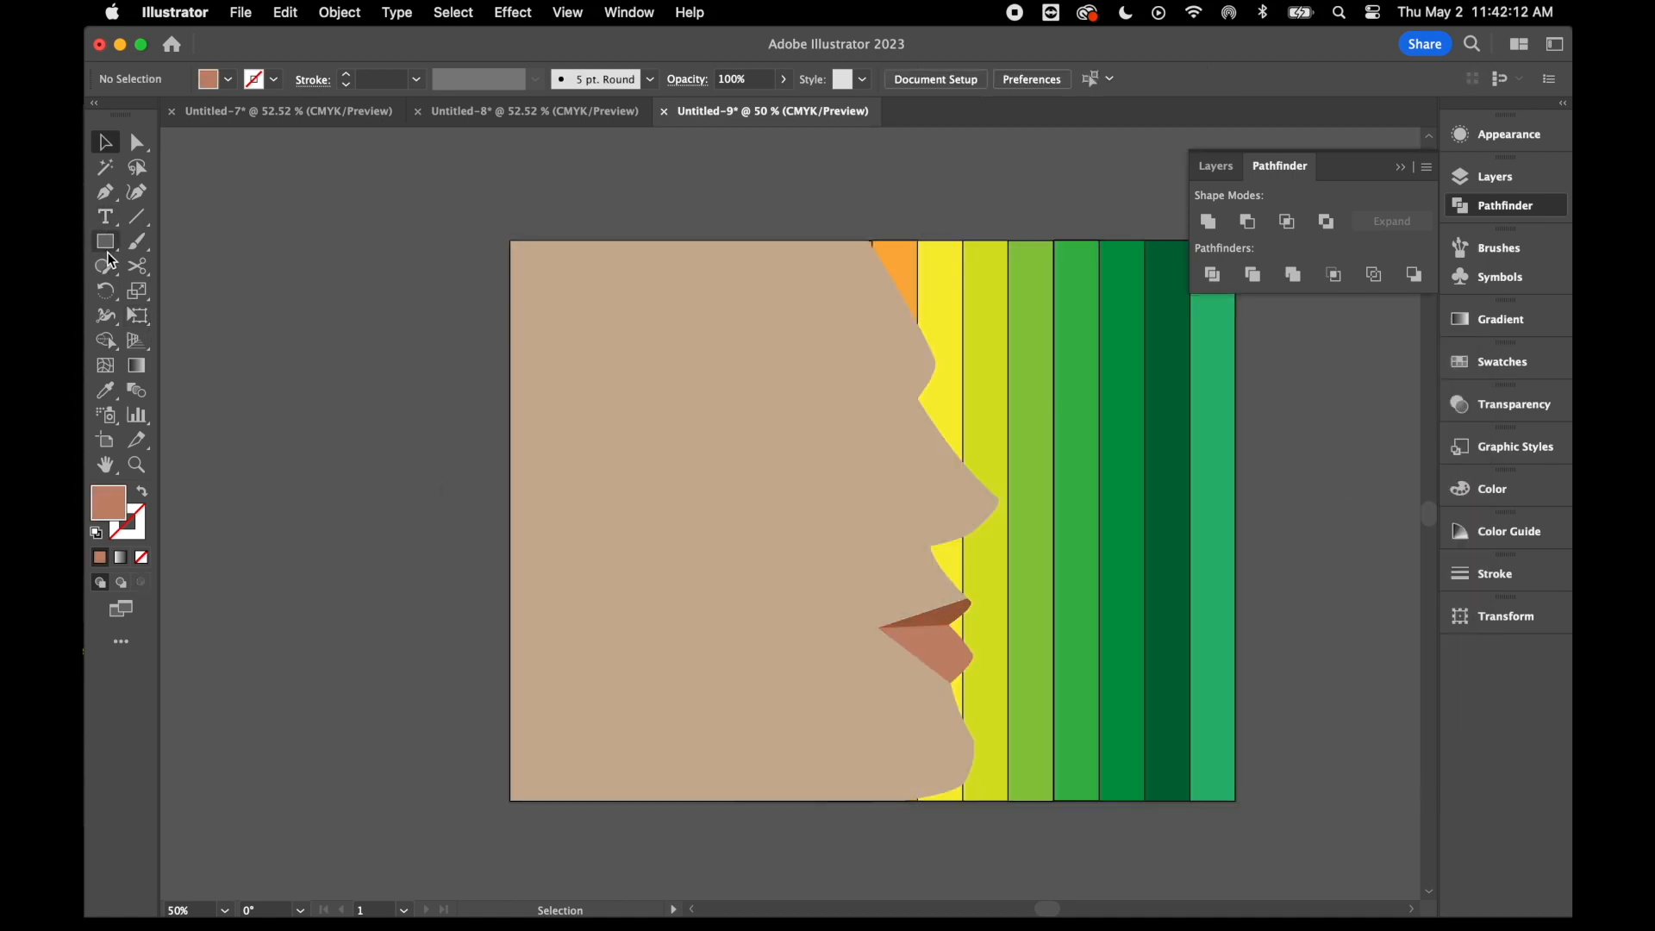
Draw a closed triangle for the eye with the Pen tool, pointing away from the nose, and fill it white
click(105, 192)
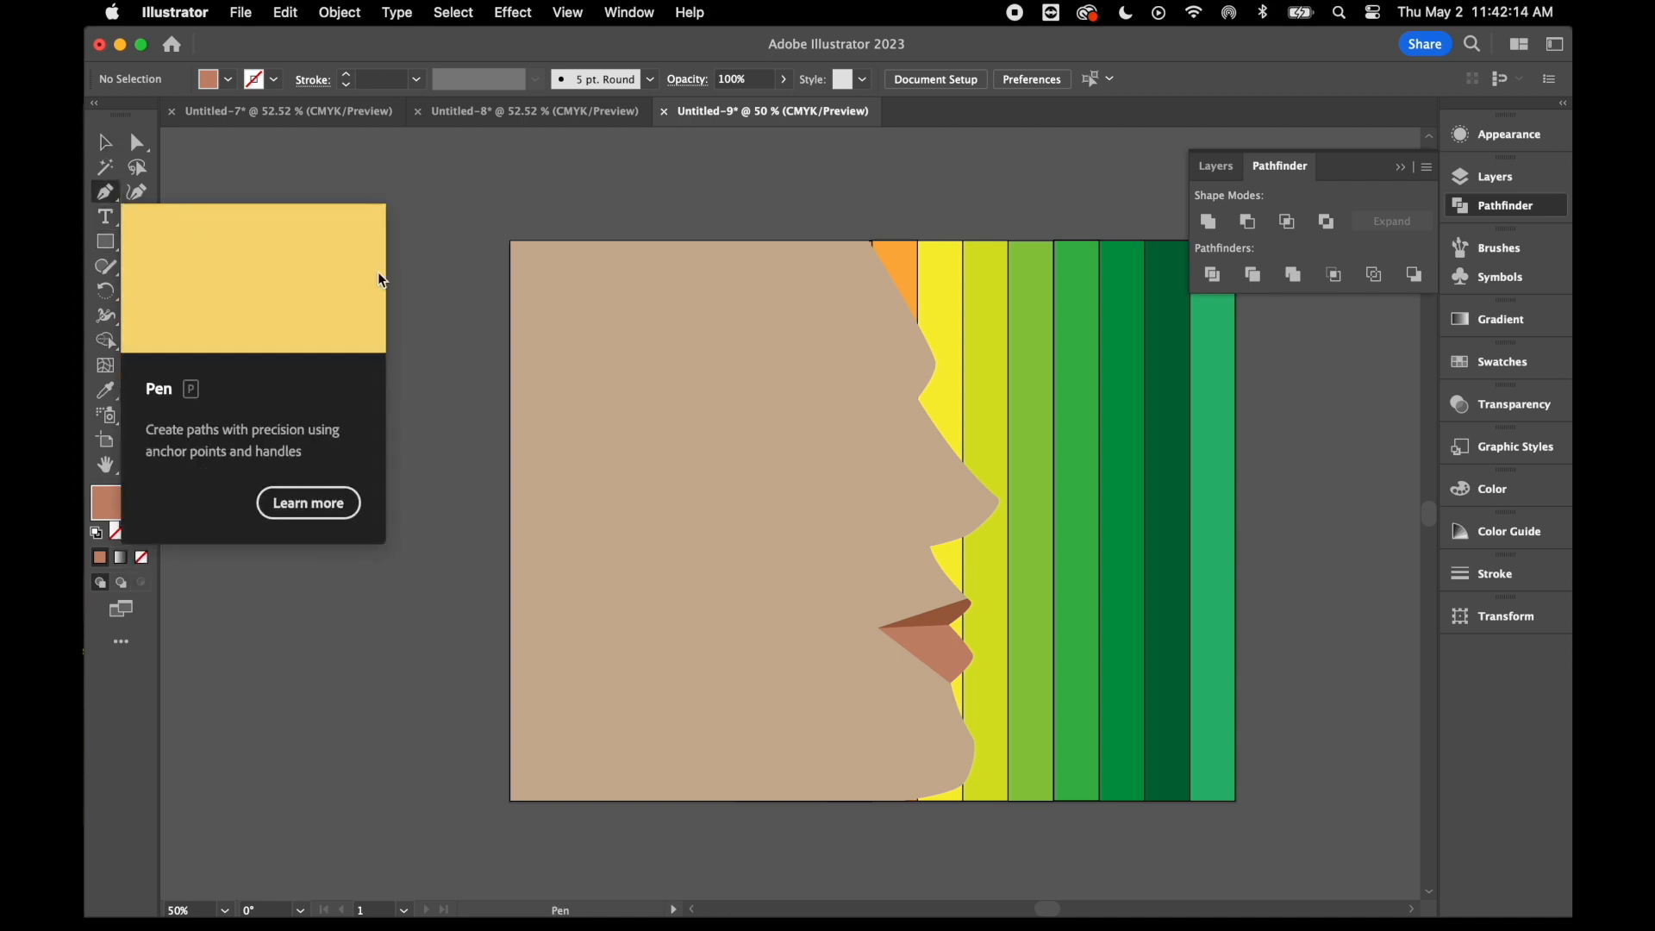
click(850, 403)
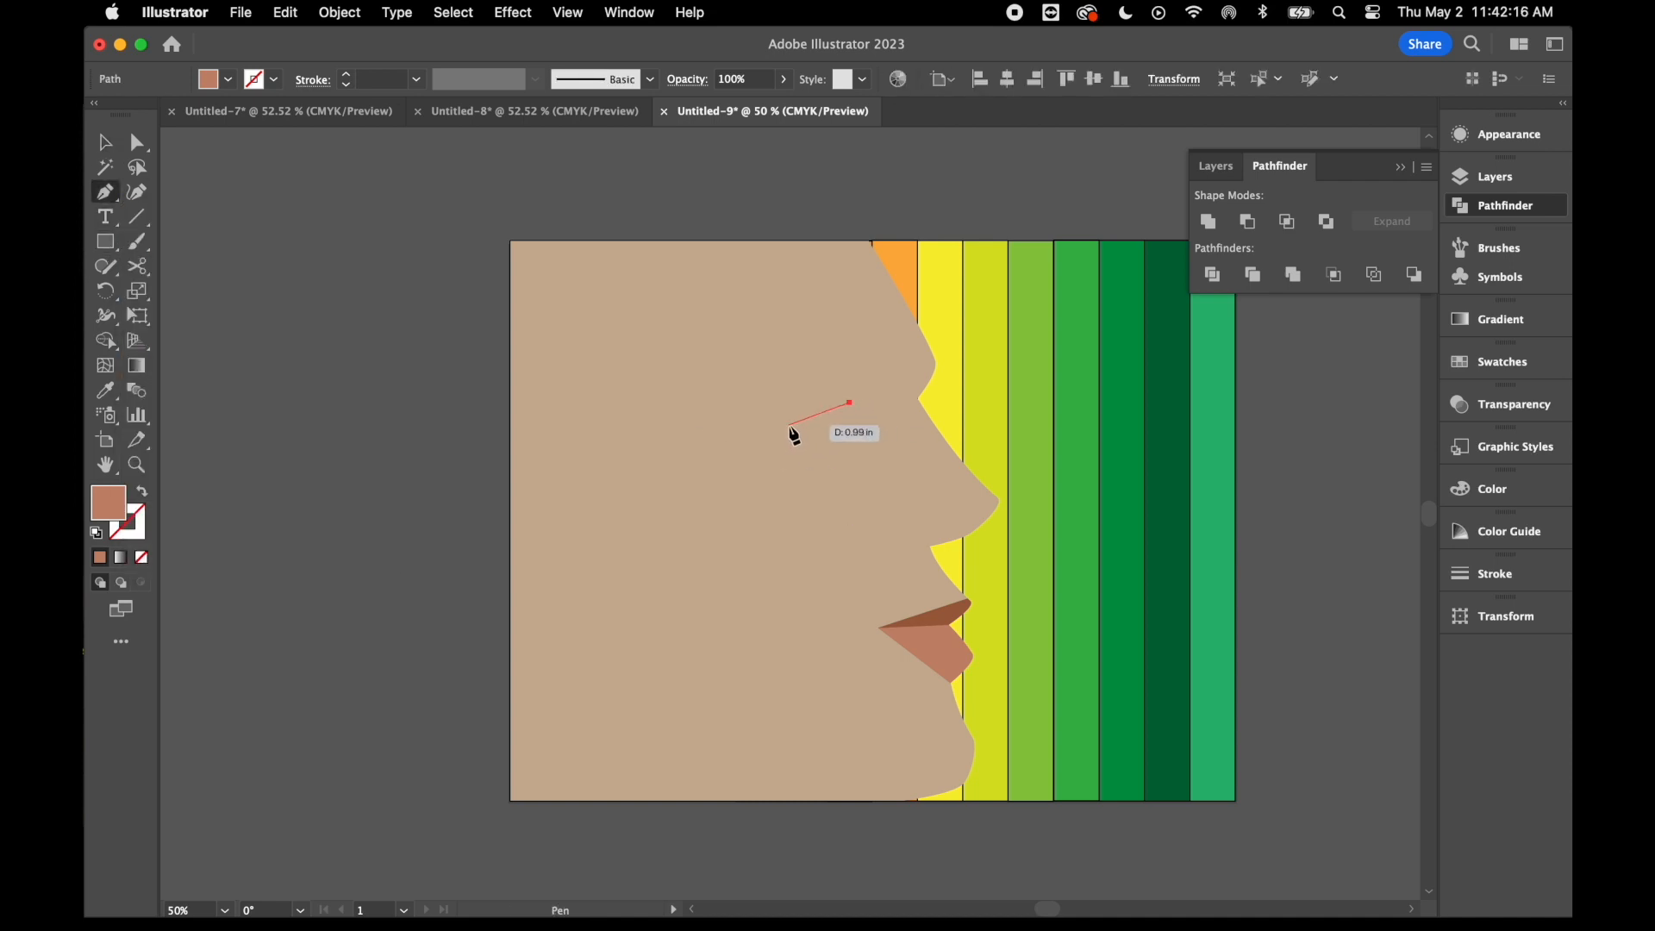
click(790, 435)
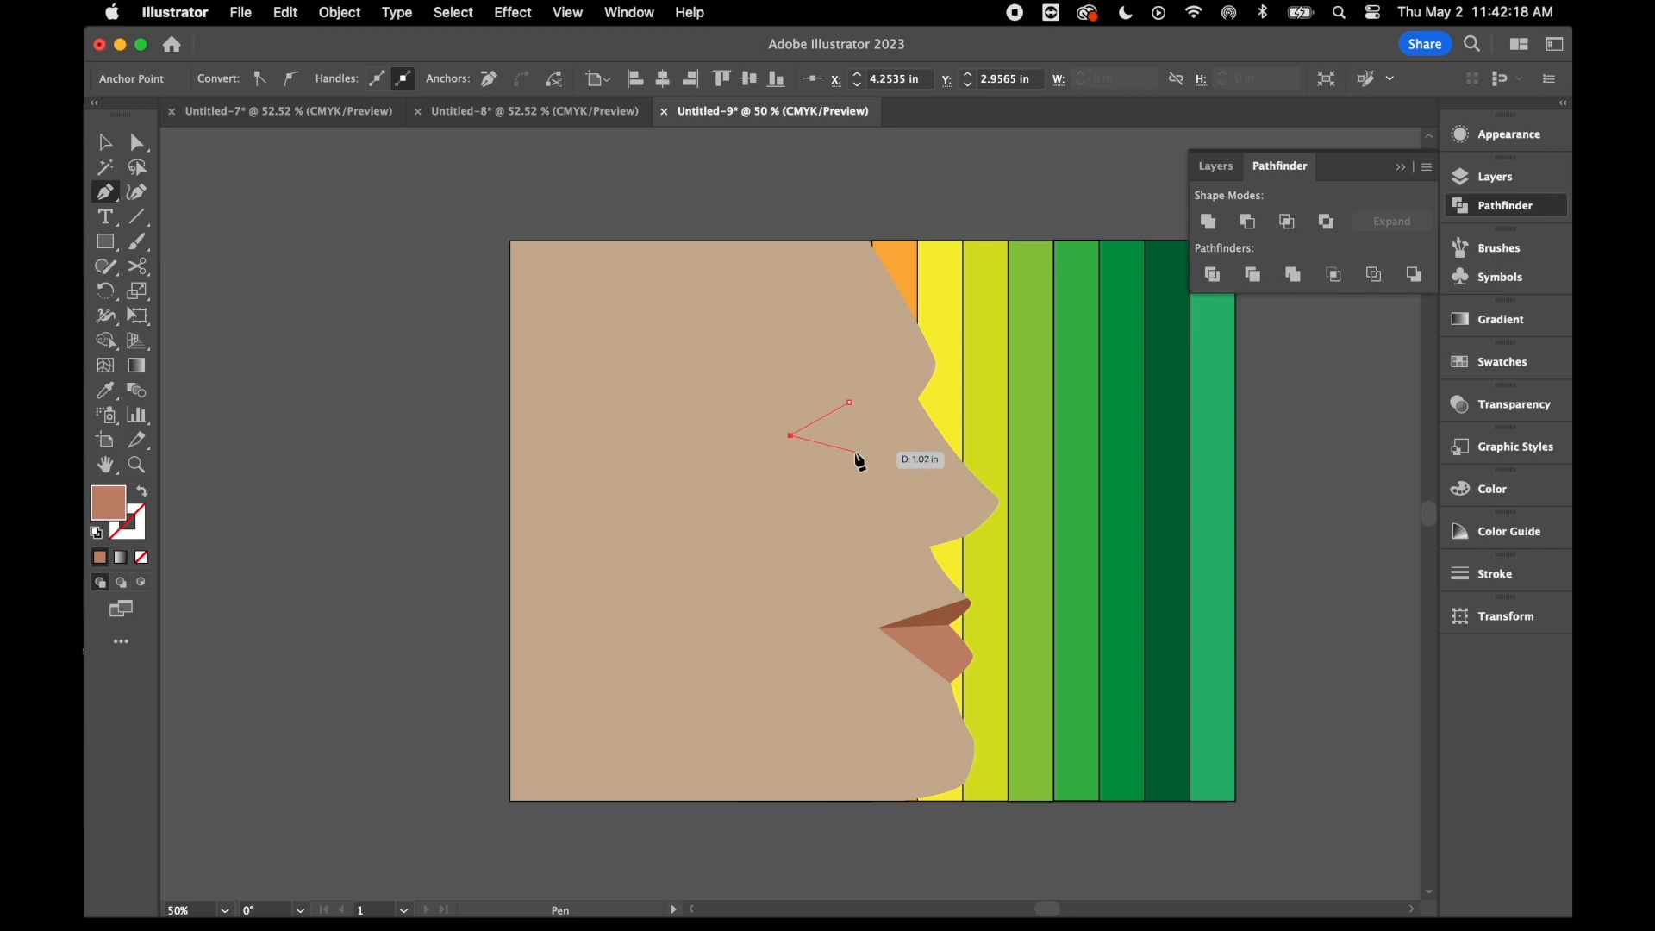
click(850, 449)
click(850, 403)
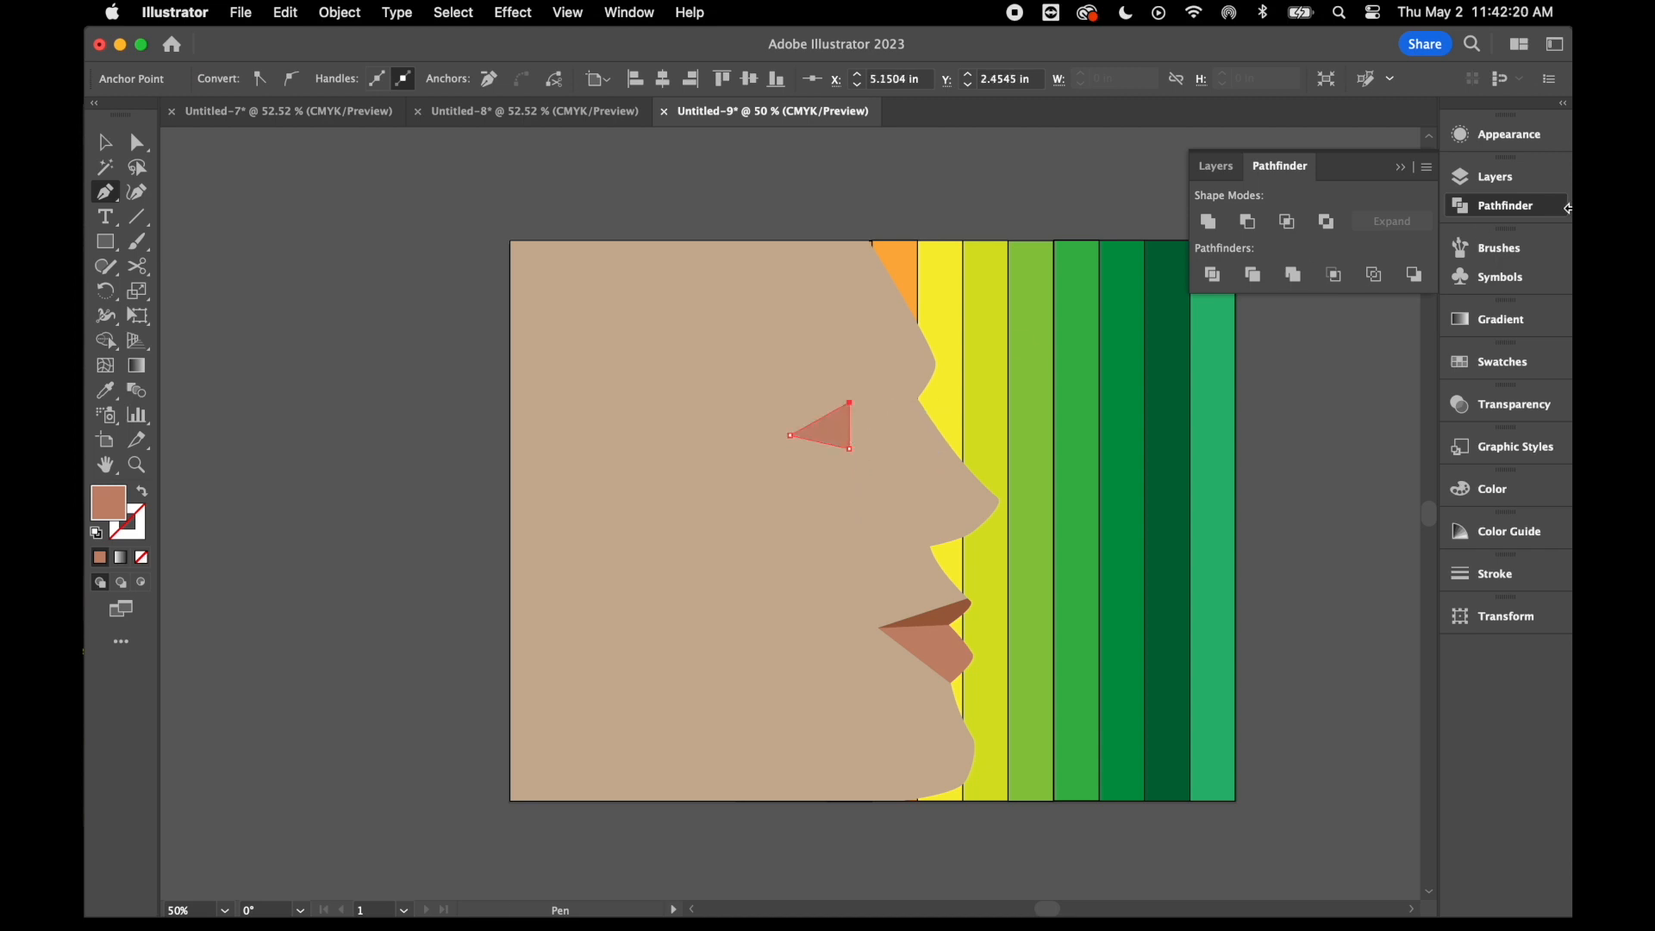
click(1497, 320)
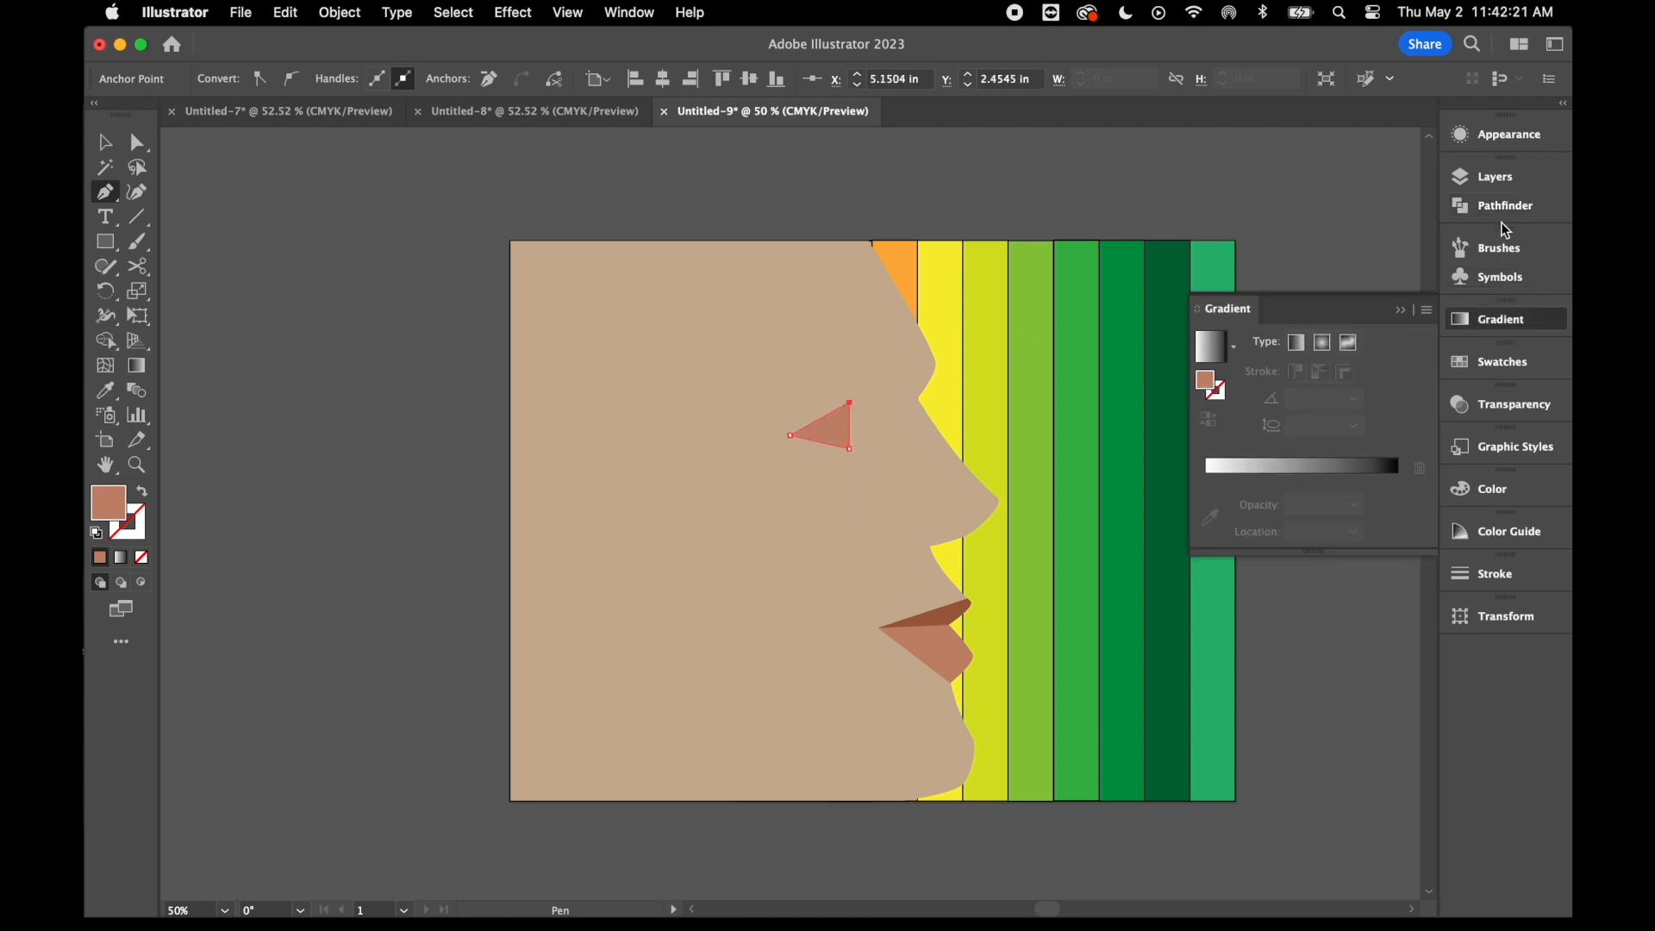
click(1500, 381)
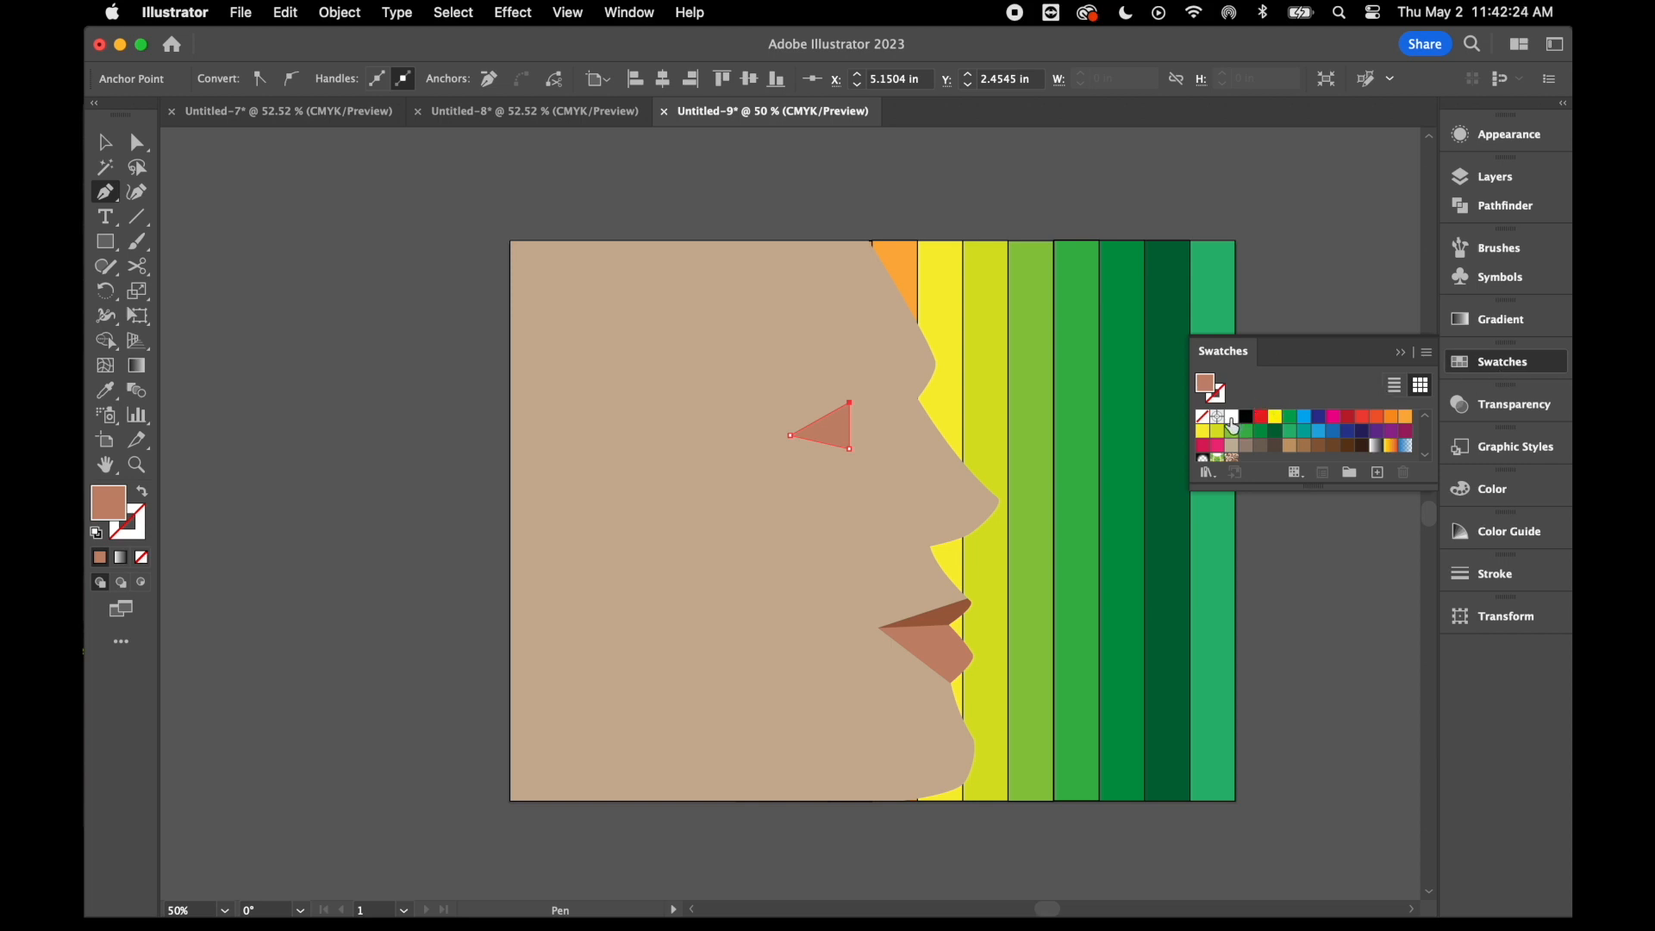
click(1232, 419)
click(116, 246)
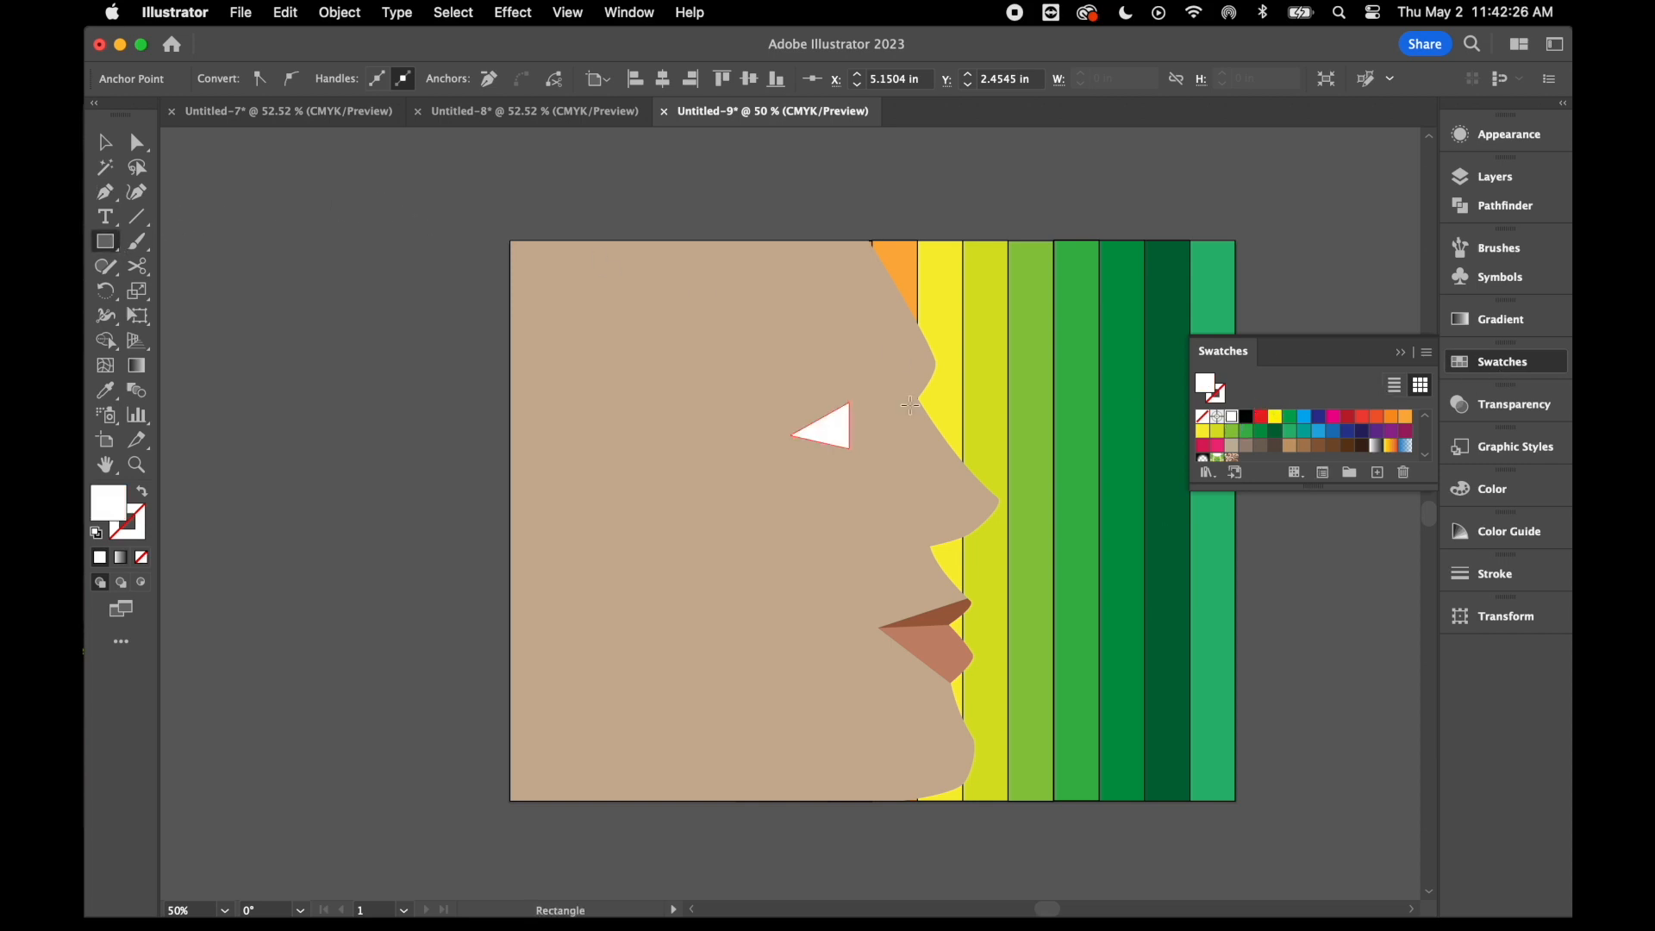
drag(850, 403, 867, 454)
key(super+shift+a)
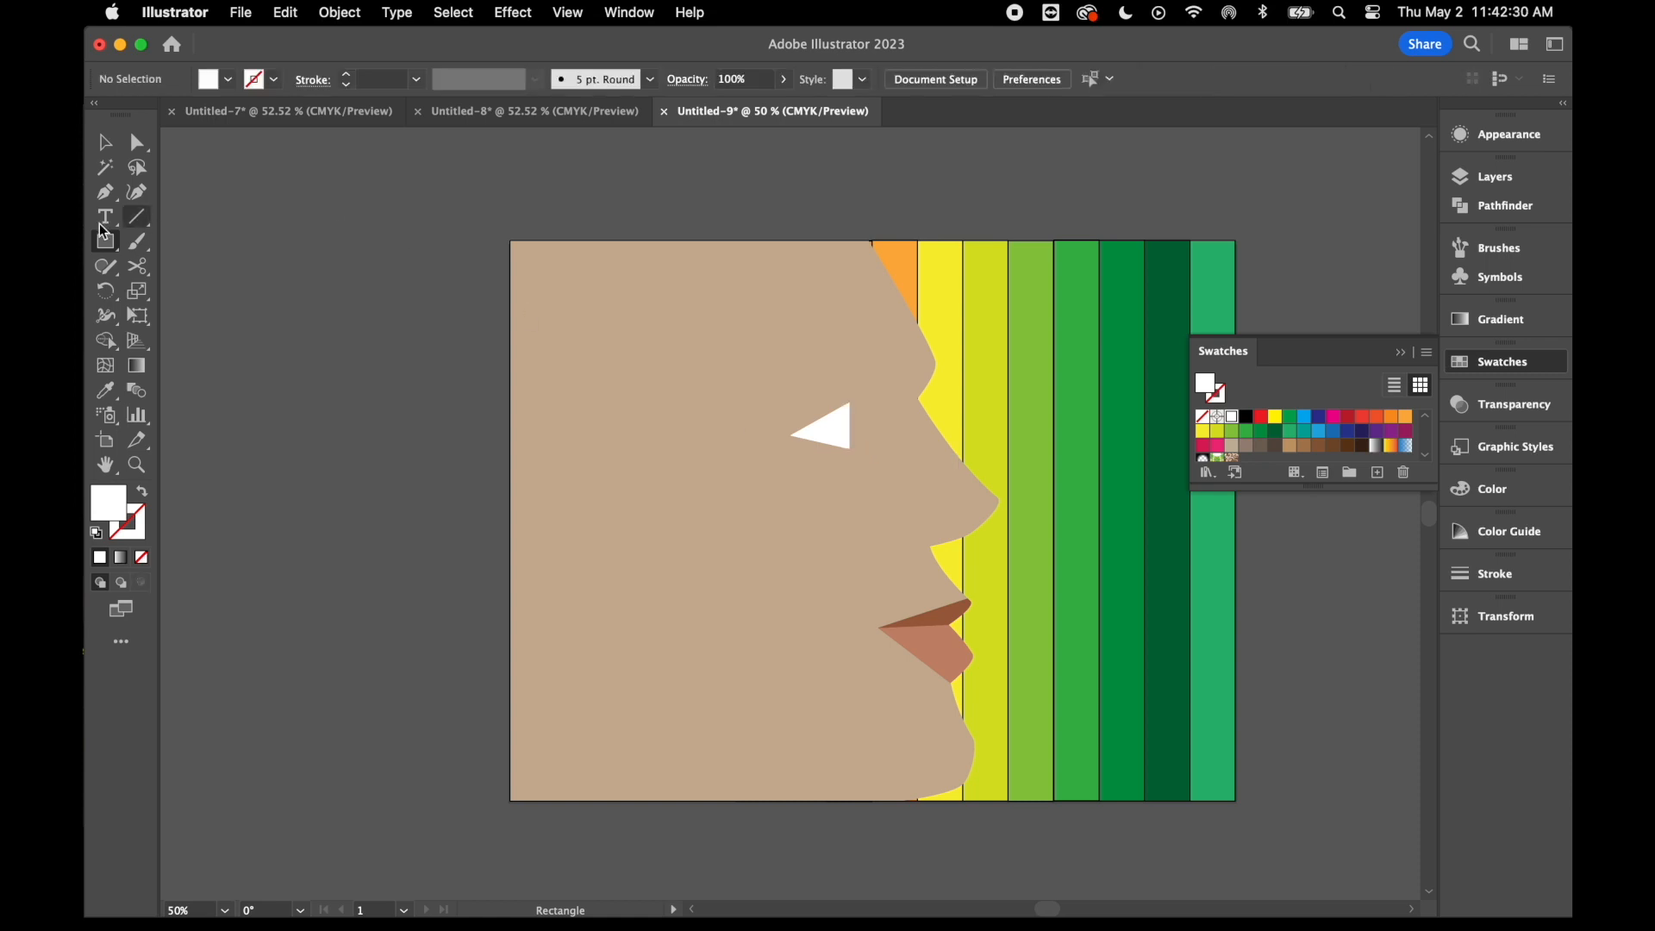
Draw a narrow upright ellipse for the iris, fill it green, and centre it over the vertical edge of the white eye triangle
drag(117, 249, 216, 291)
drag(851, 402, 862, 436)
click(105, 148)
click(1289, 432)
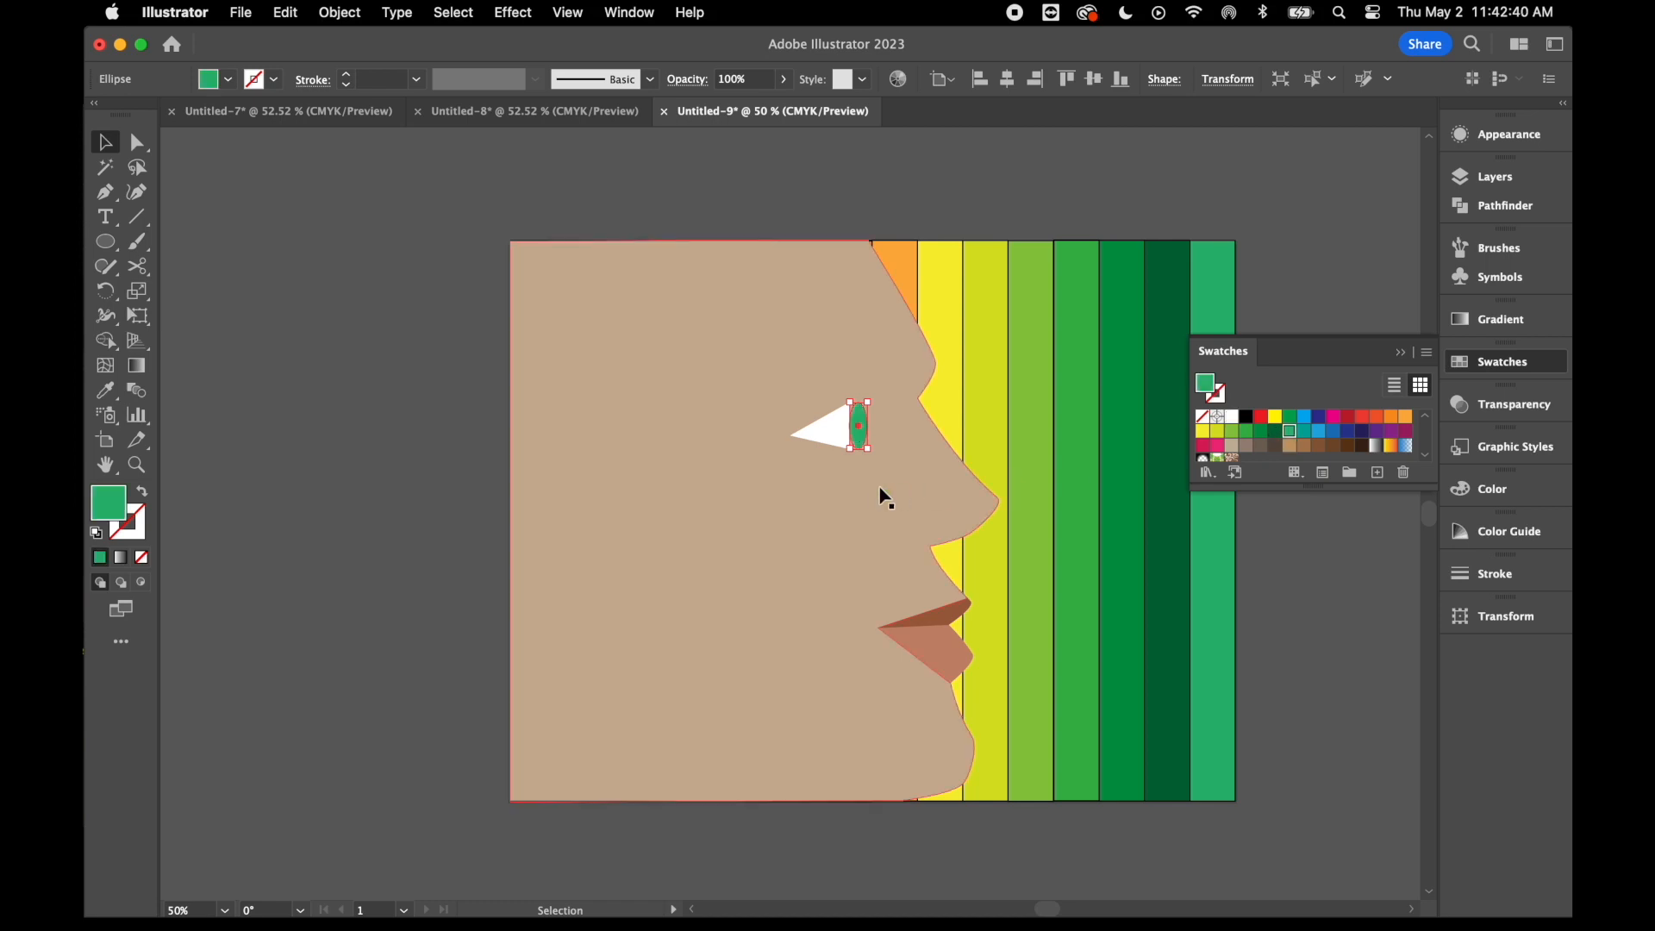
key(super+equal)
key(super+equal)
key(super+equal)
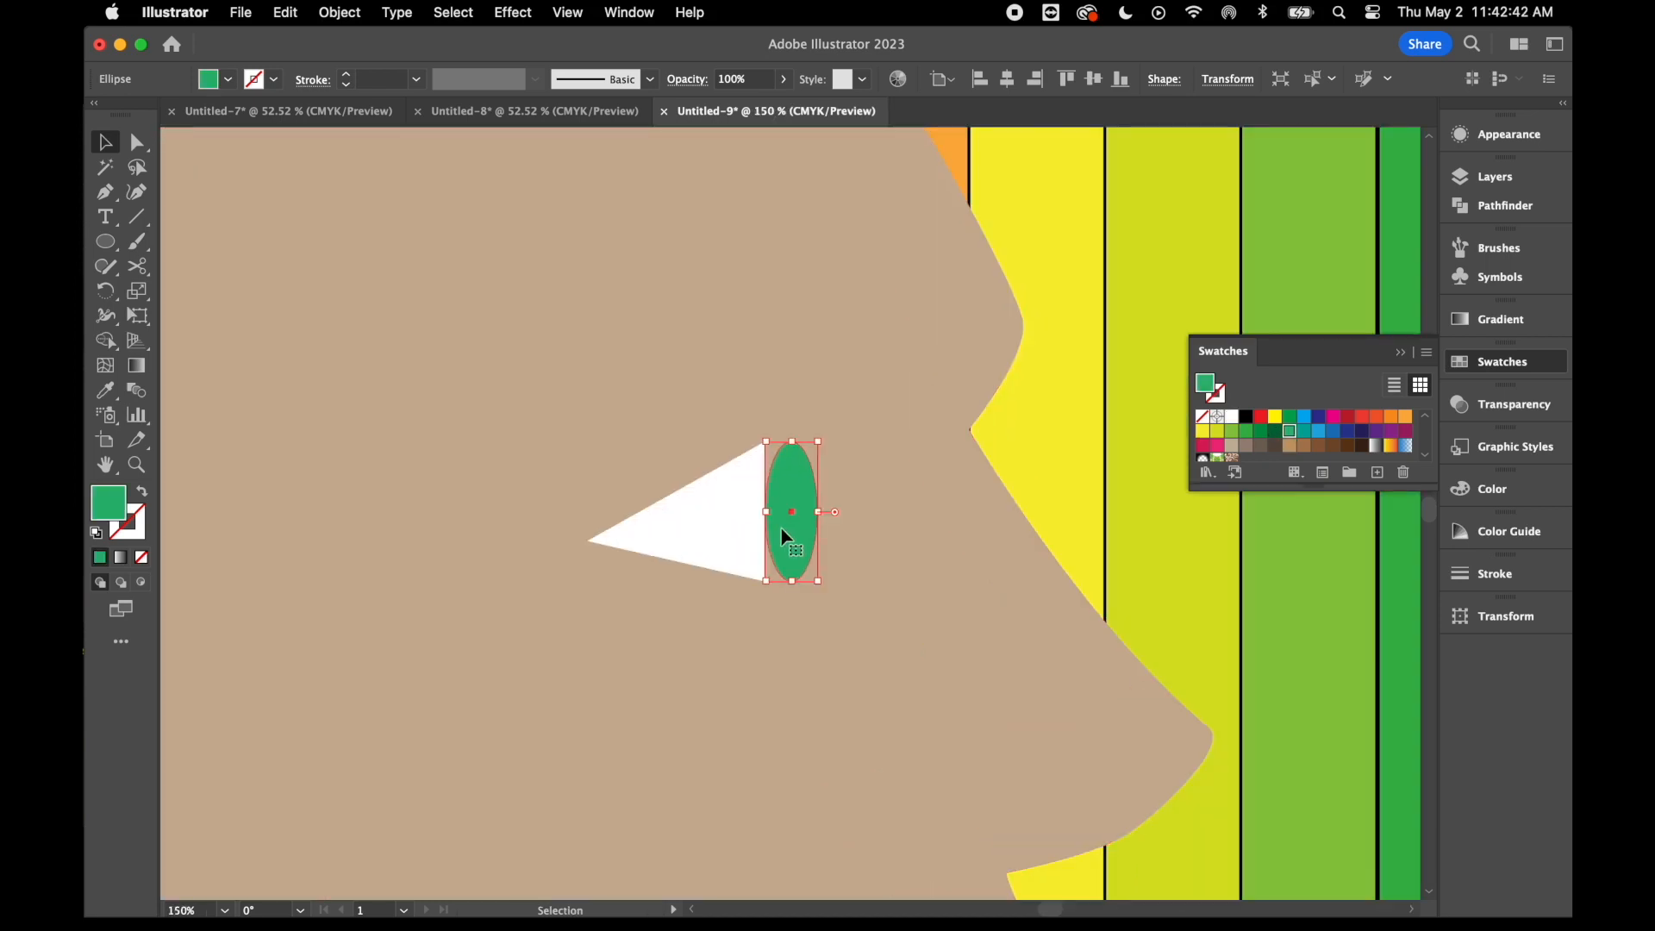
drag(795, 515, 769, 506)
Draw a small black elliptical pupil inside the iris and outline the face and eye shapes with a 1 pt black stroke
click(106, 243)
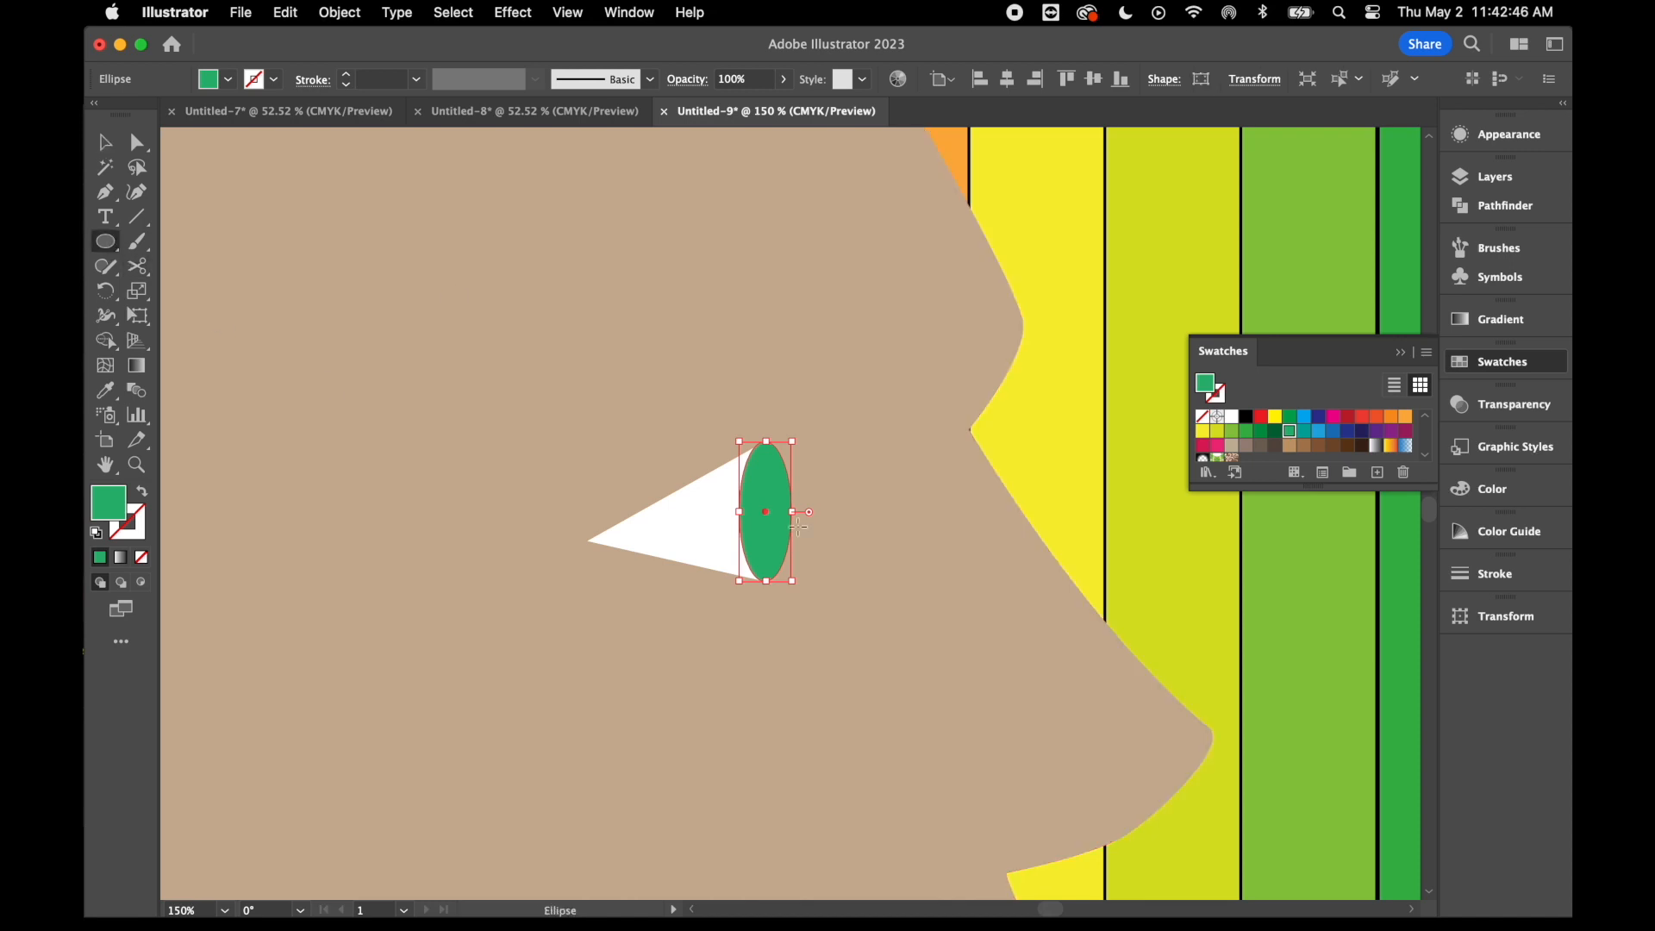
mouse_move(768, 505)
mouse_down()
mouse_move(767, 556)
mouse_move(781, 535)
mouse_up()
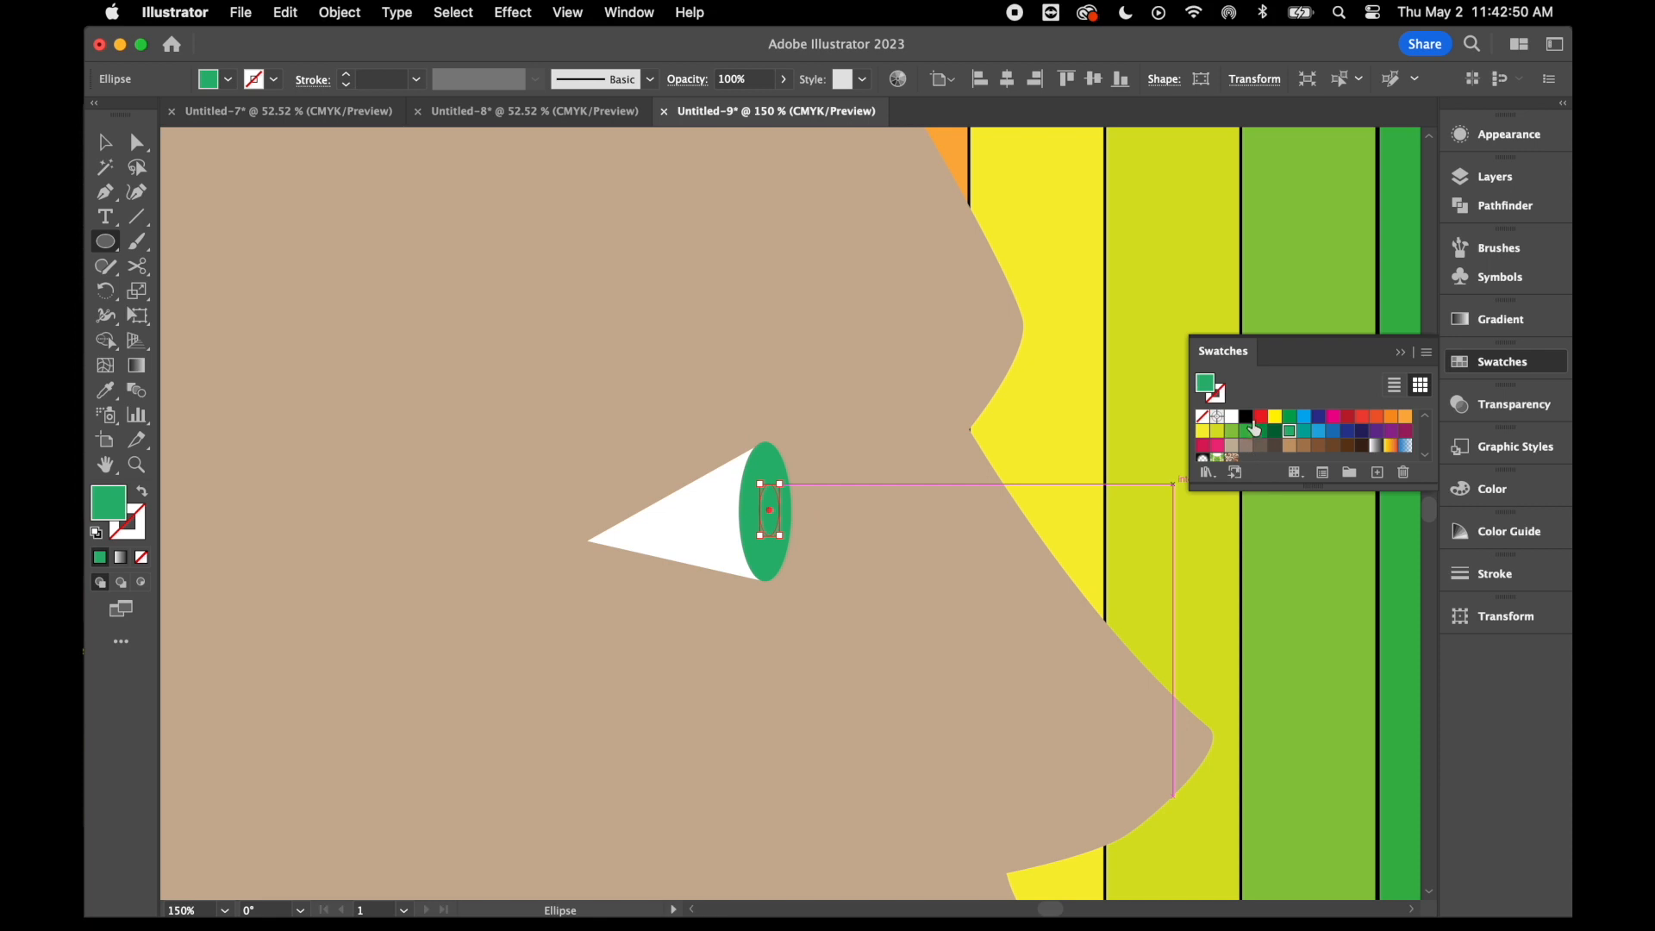
click(1247, 418)
click(105, 143)
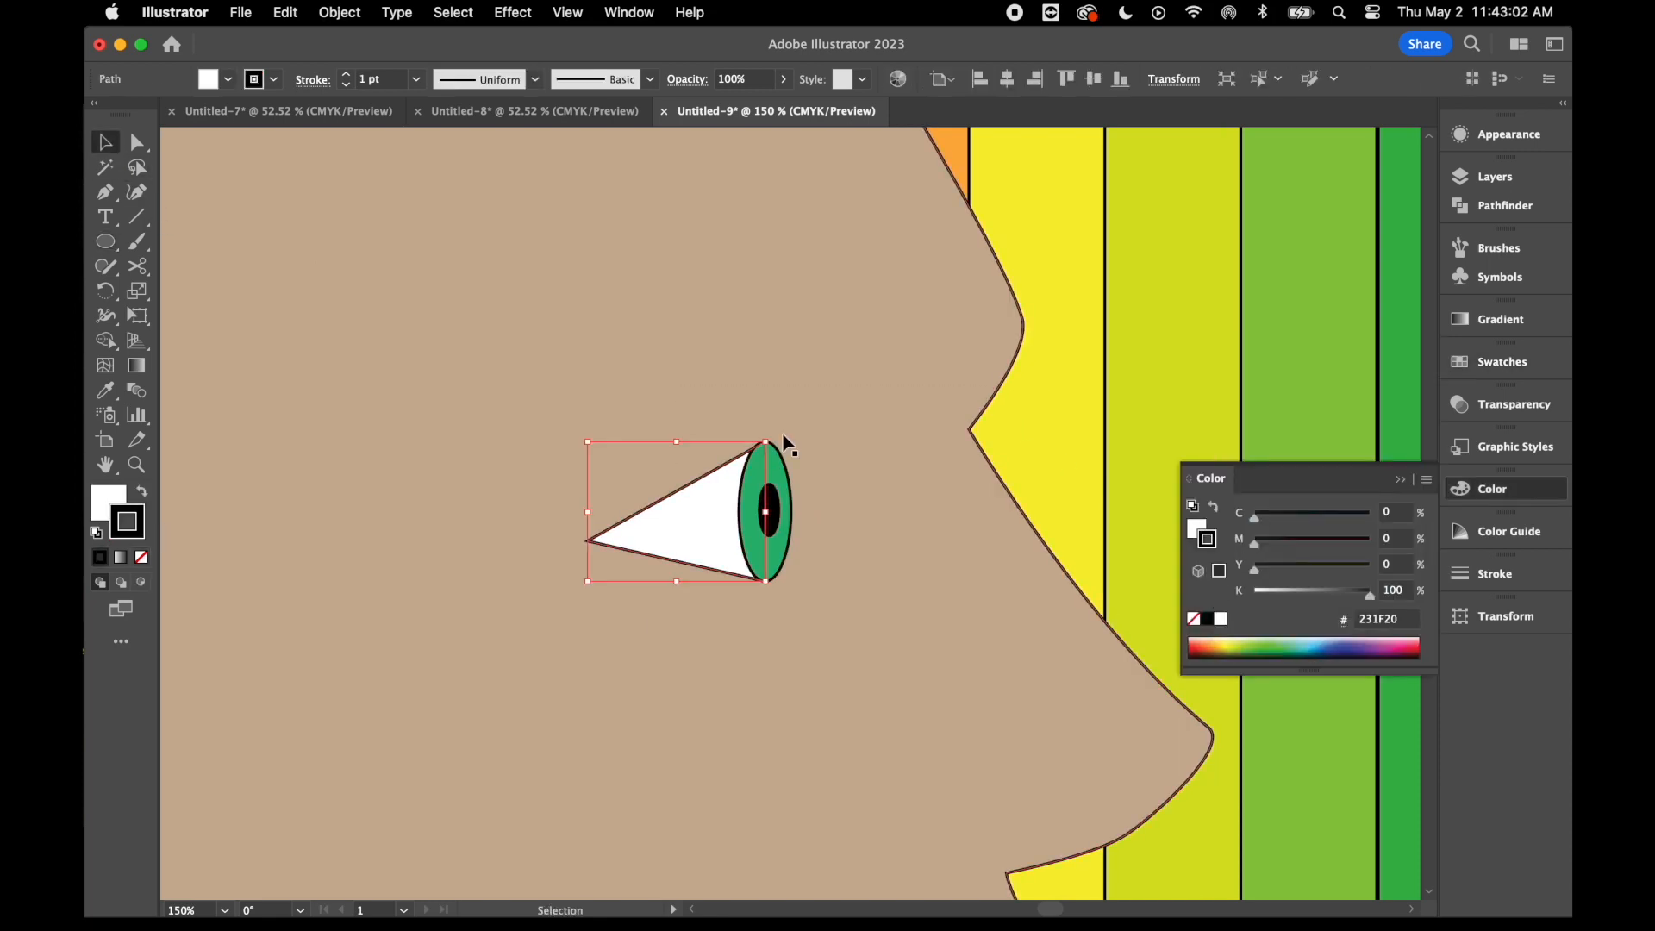
key(a)
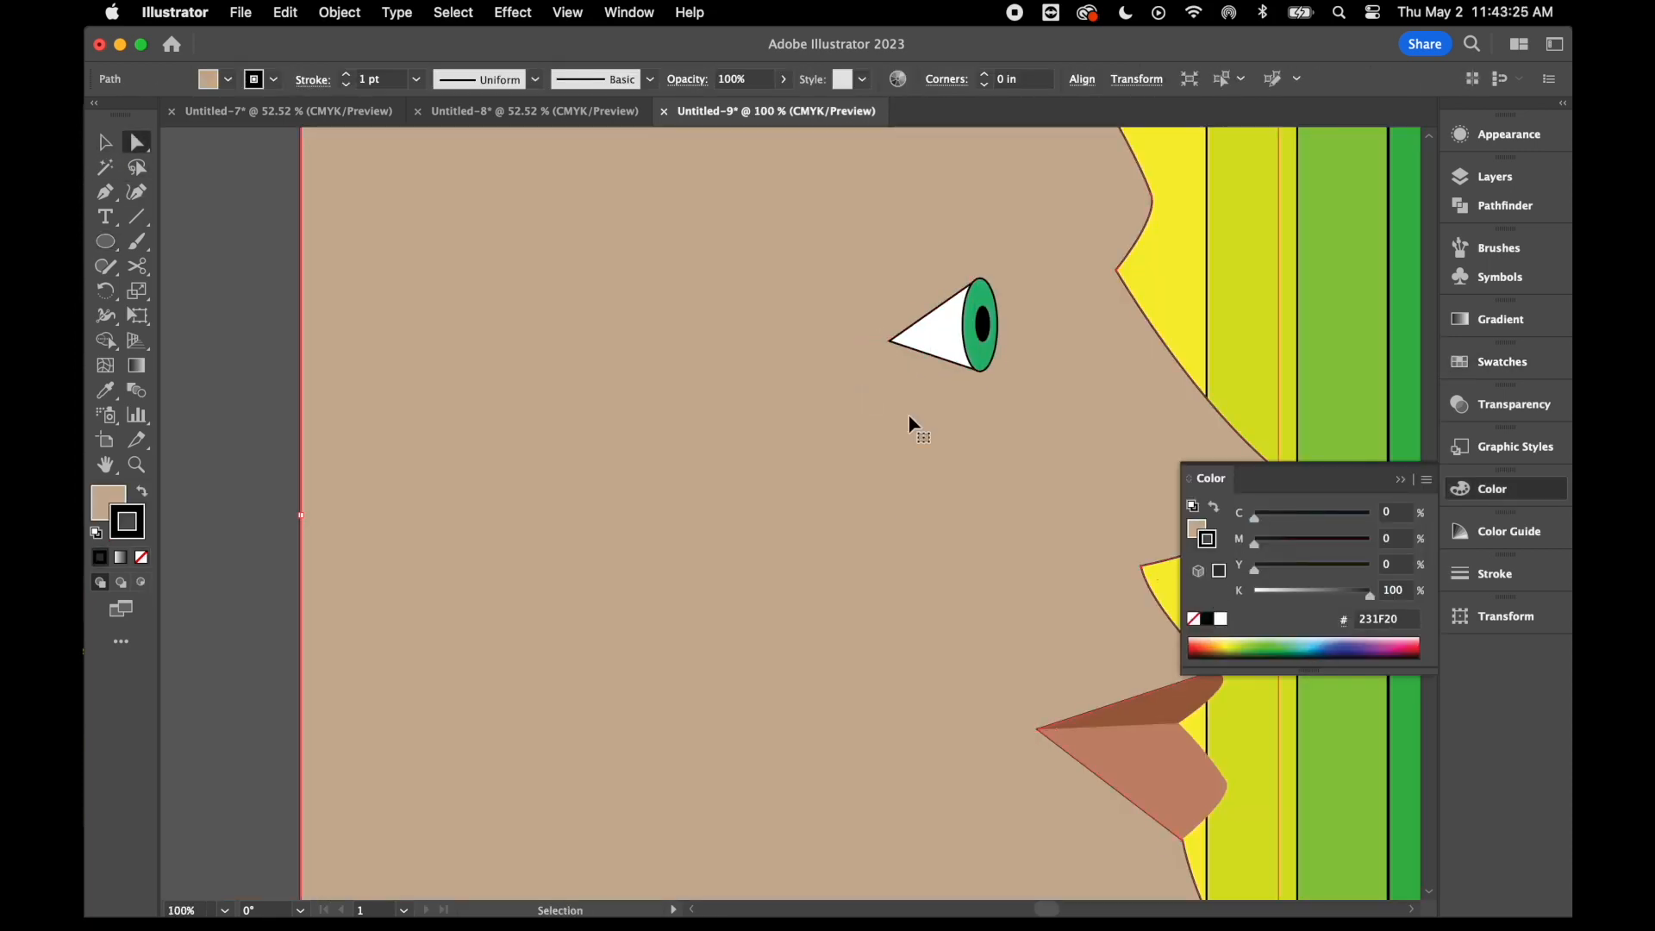
Draw a wide, flat ellipse above the eye as the base for the eyebrow
key(super+minus)
key(super+minus)
drag(105, 242, 154, 250)
drag(817, 395, 897, 419)
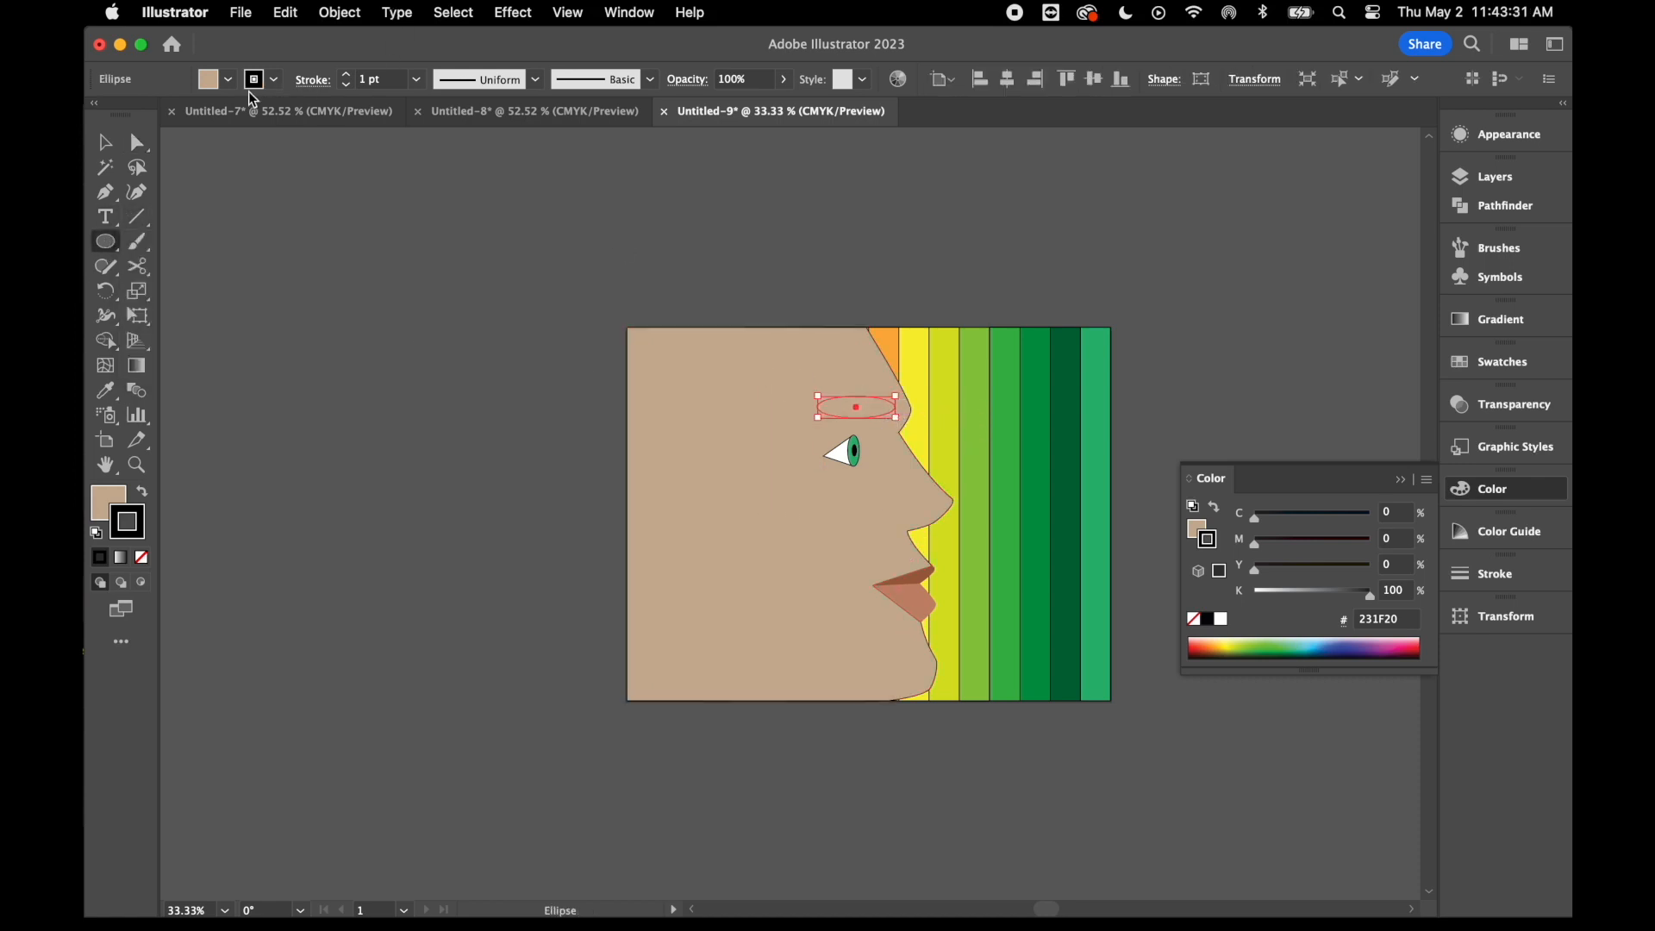
Convert the eyebrow ellipse's outer anchor to a corner, pull it down and outward into a tapered tail, and fill the eyebrow brown
click(137, 142)
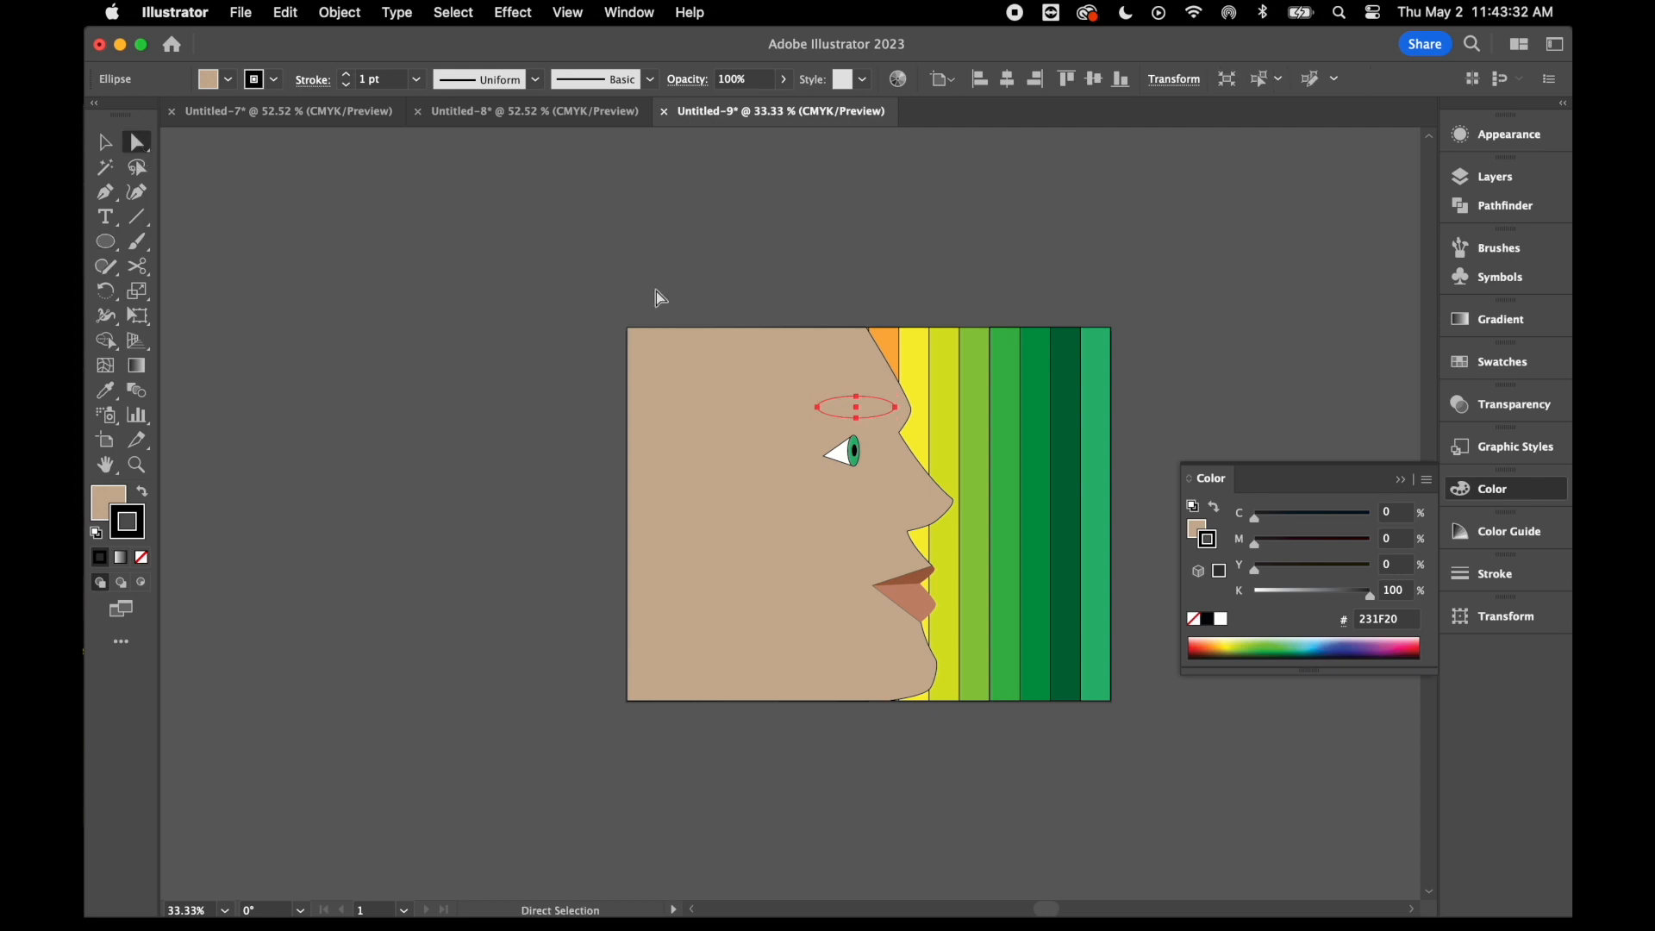
click(818, 409)
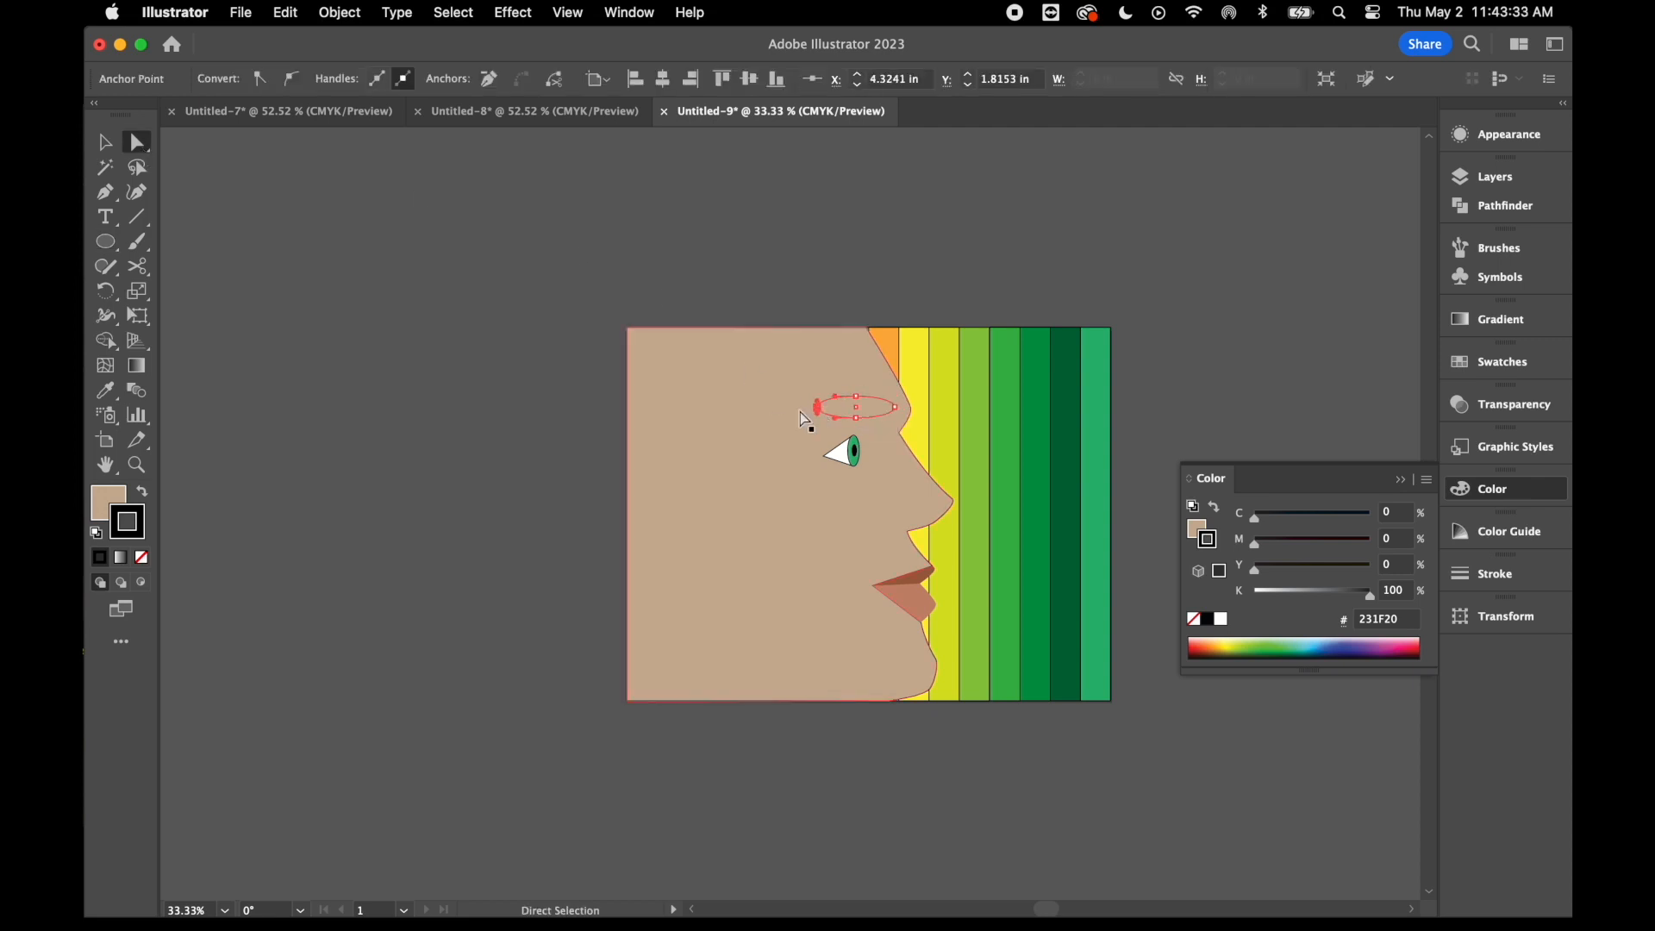
click(261, 79)
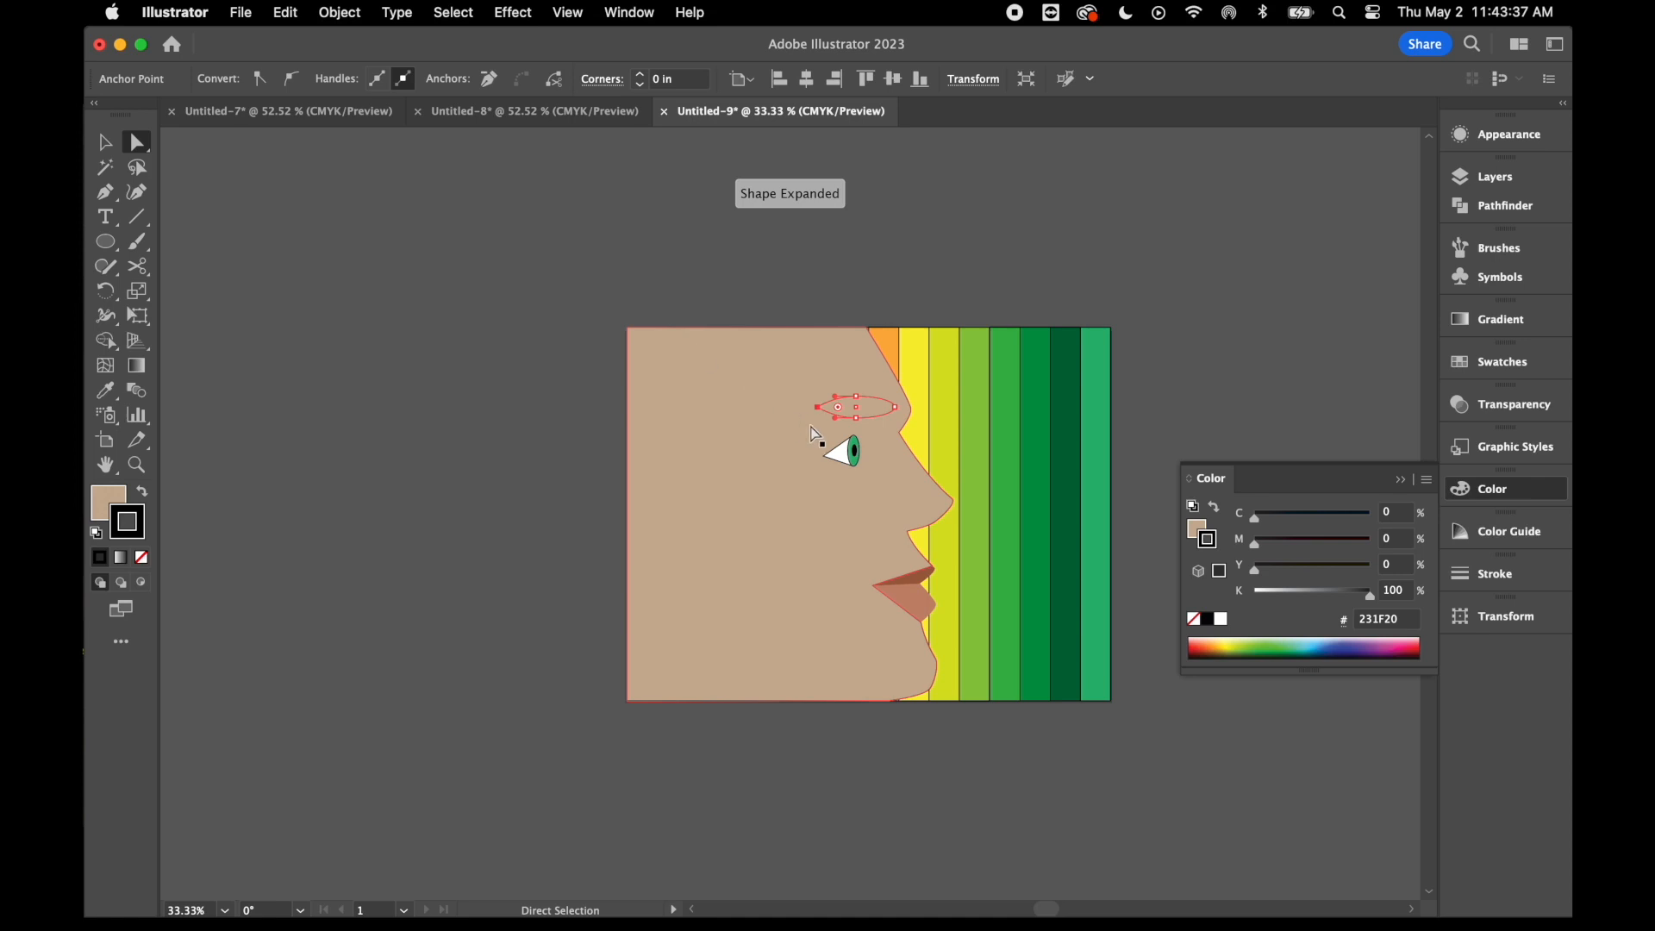
drag(818, 411, 800, 424)
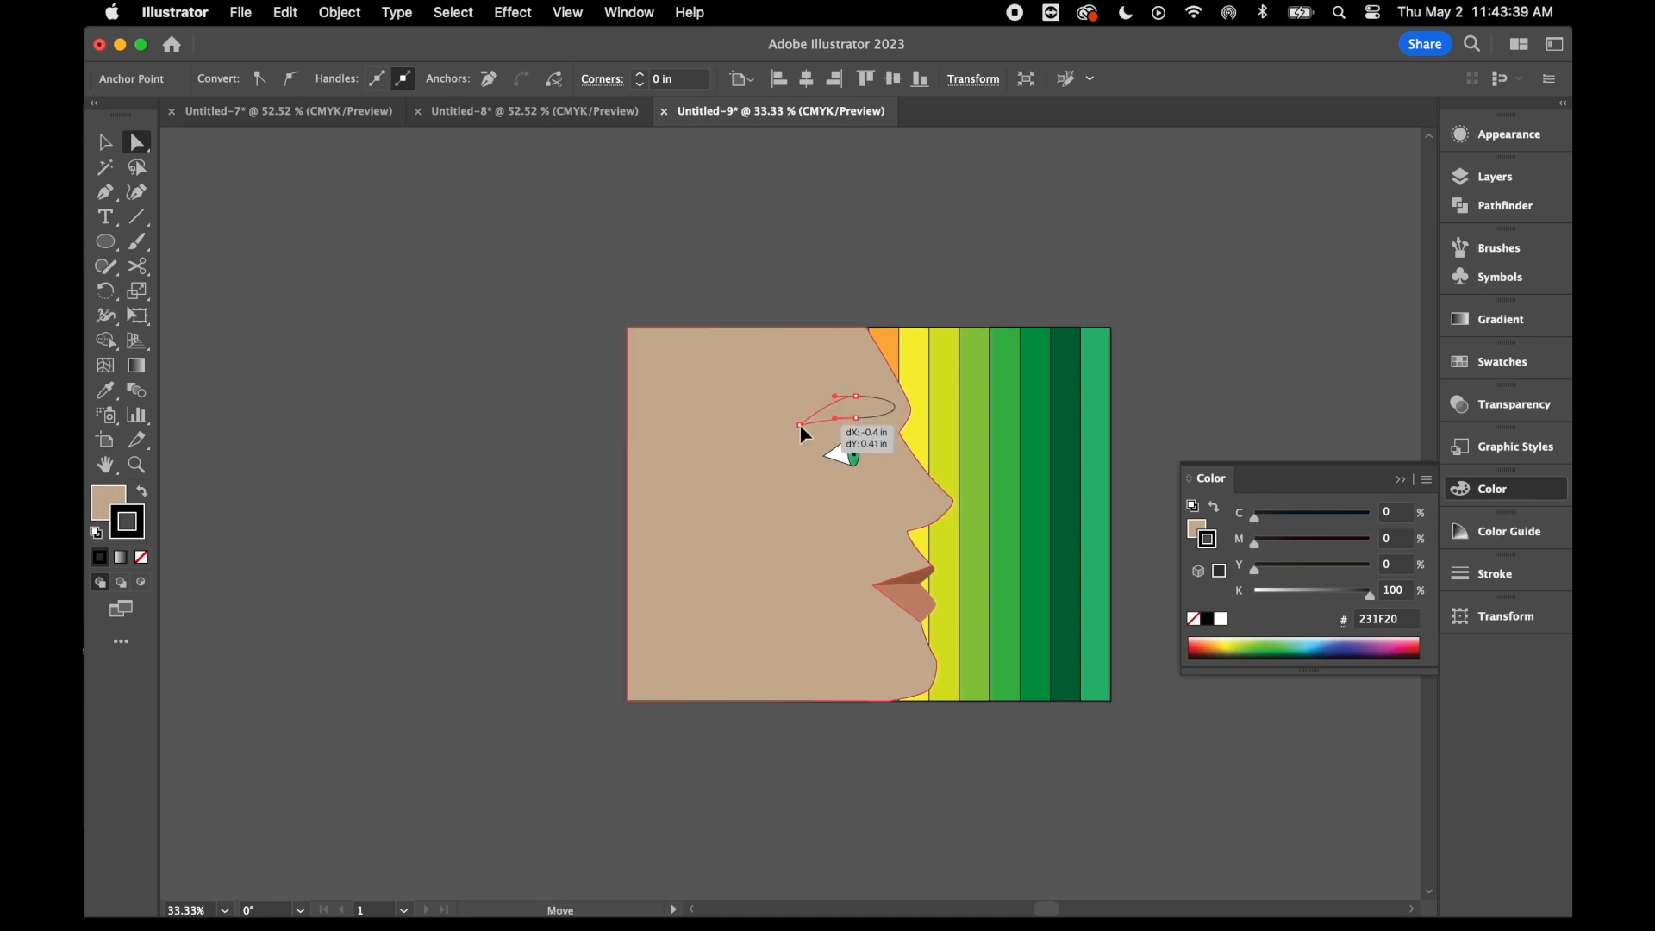
click(104, 141)
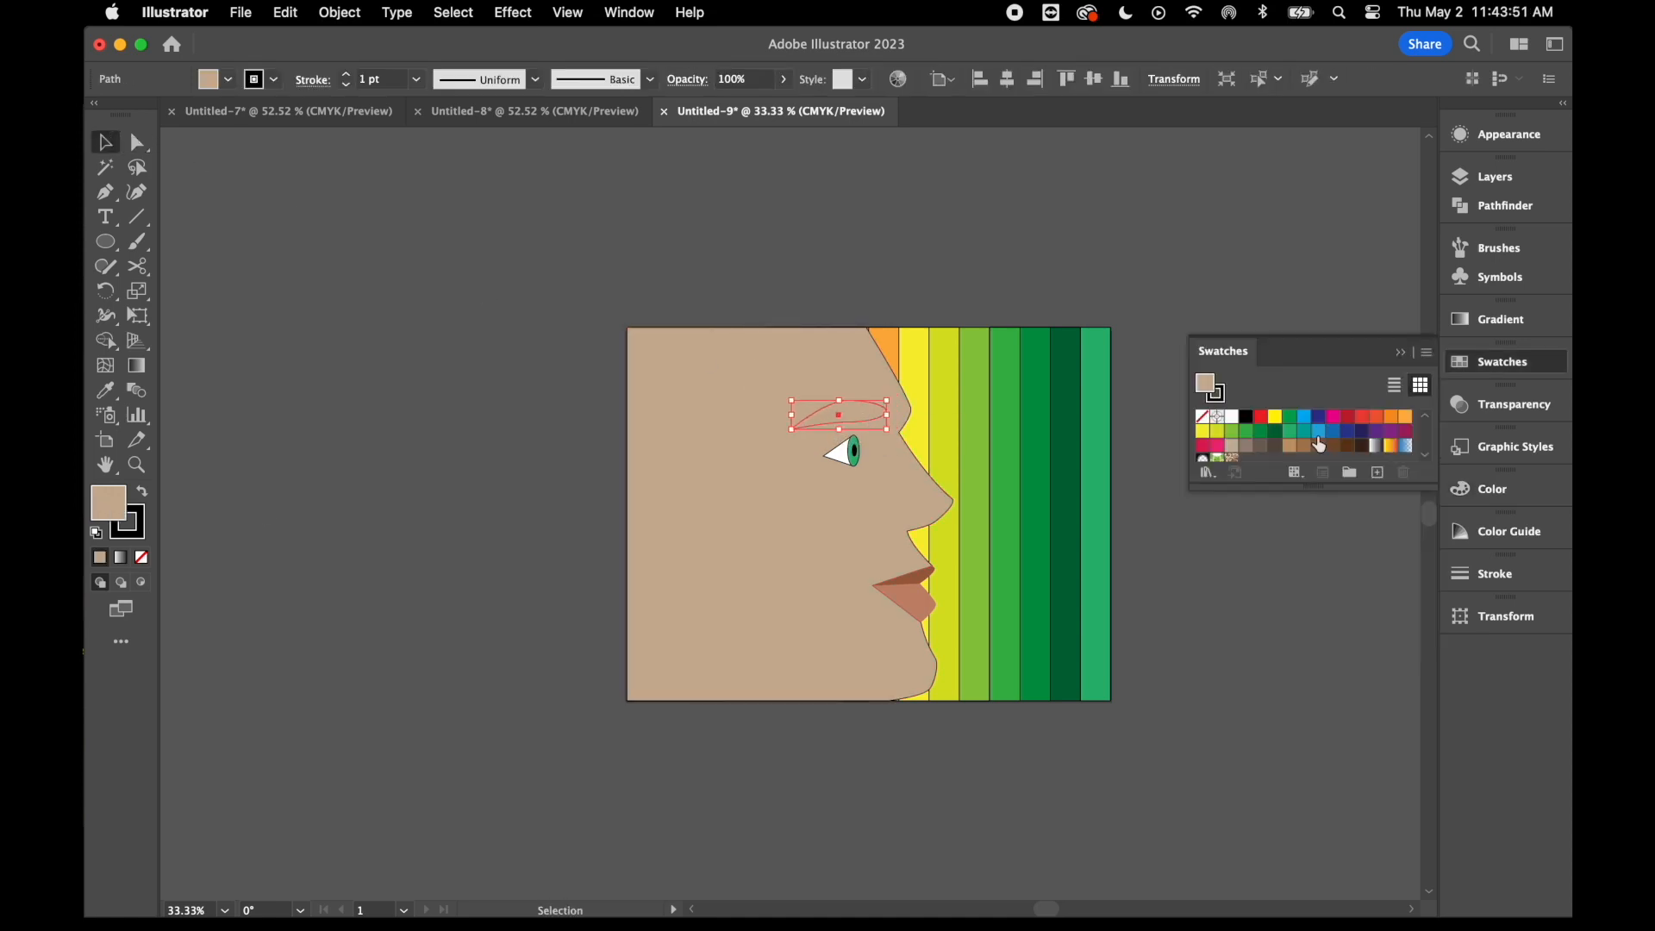
key(super+equal)
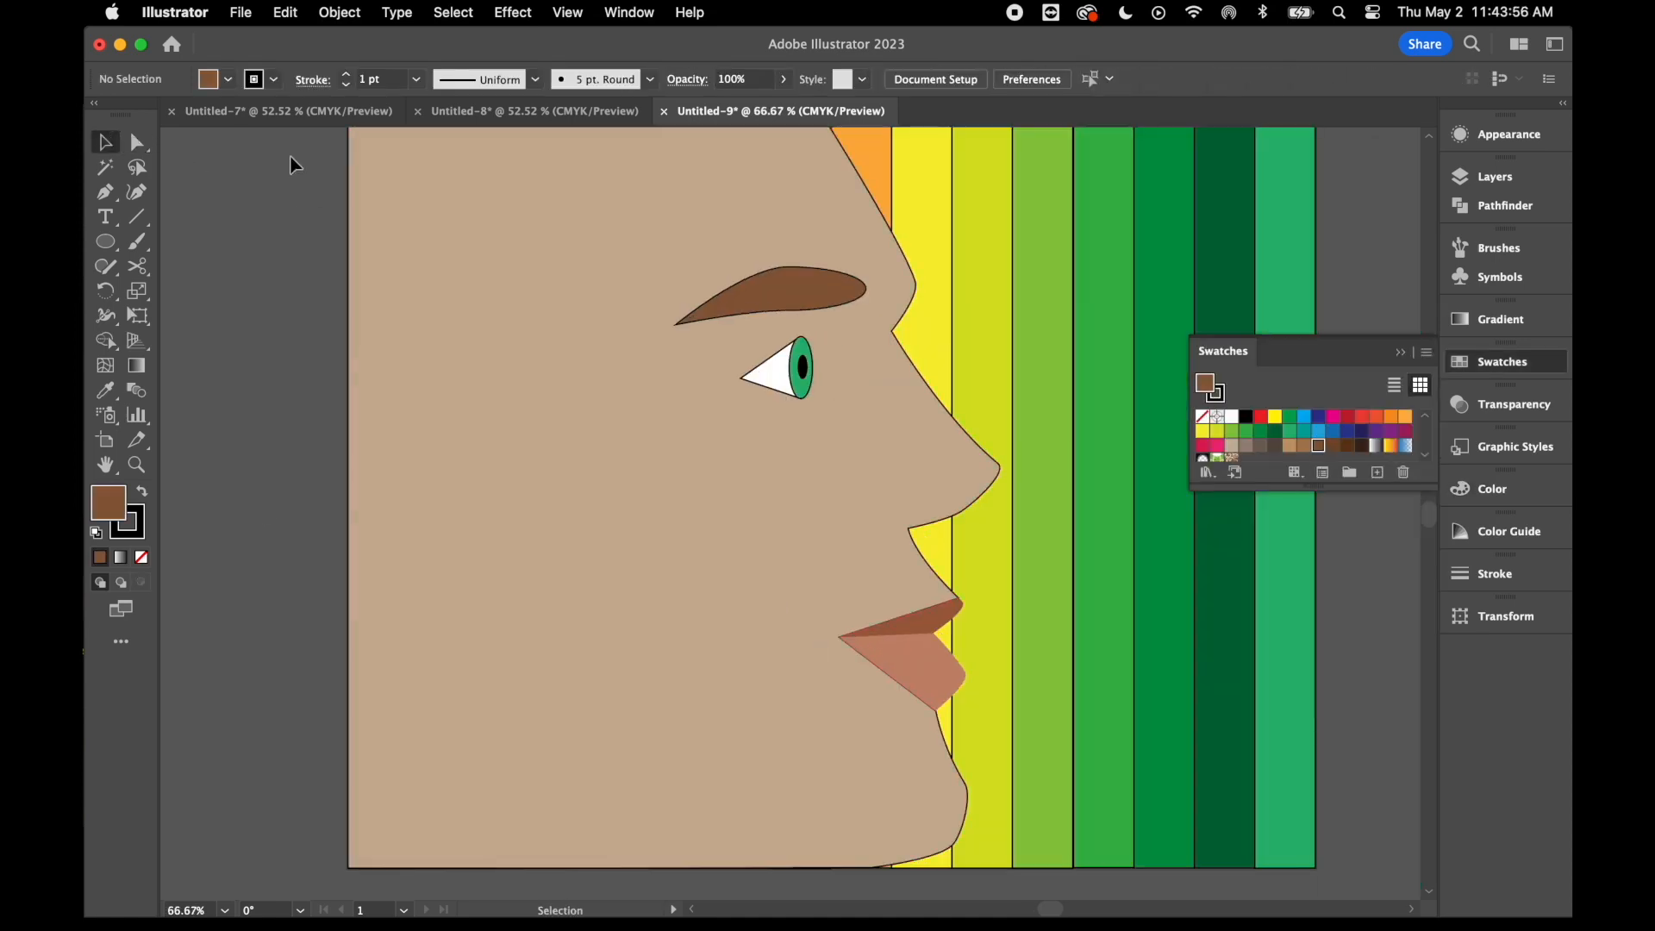
Draw a small, flat ellipse on the lower nose as the nostril, fill it black, and adjust its size and tilt
click(105, 243)
drag(890, 476, 954, 503)
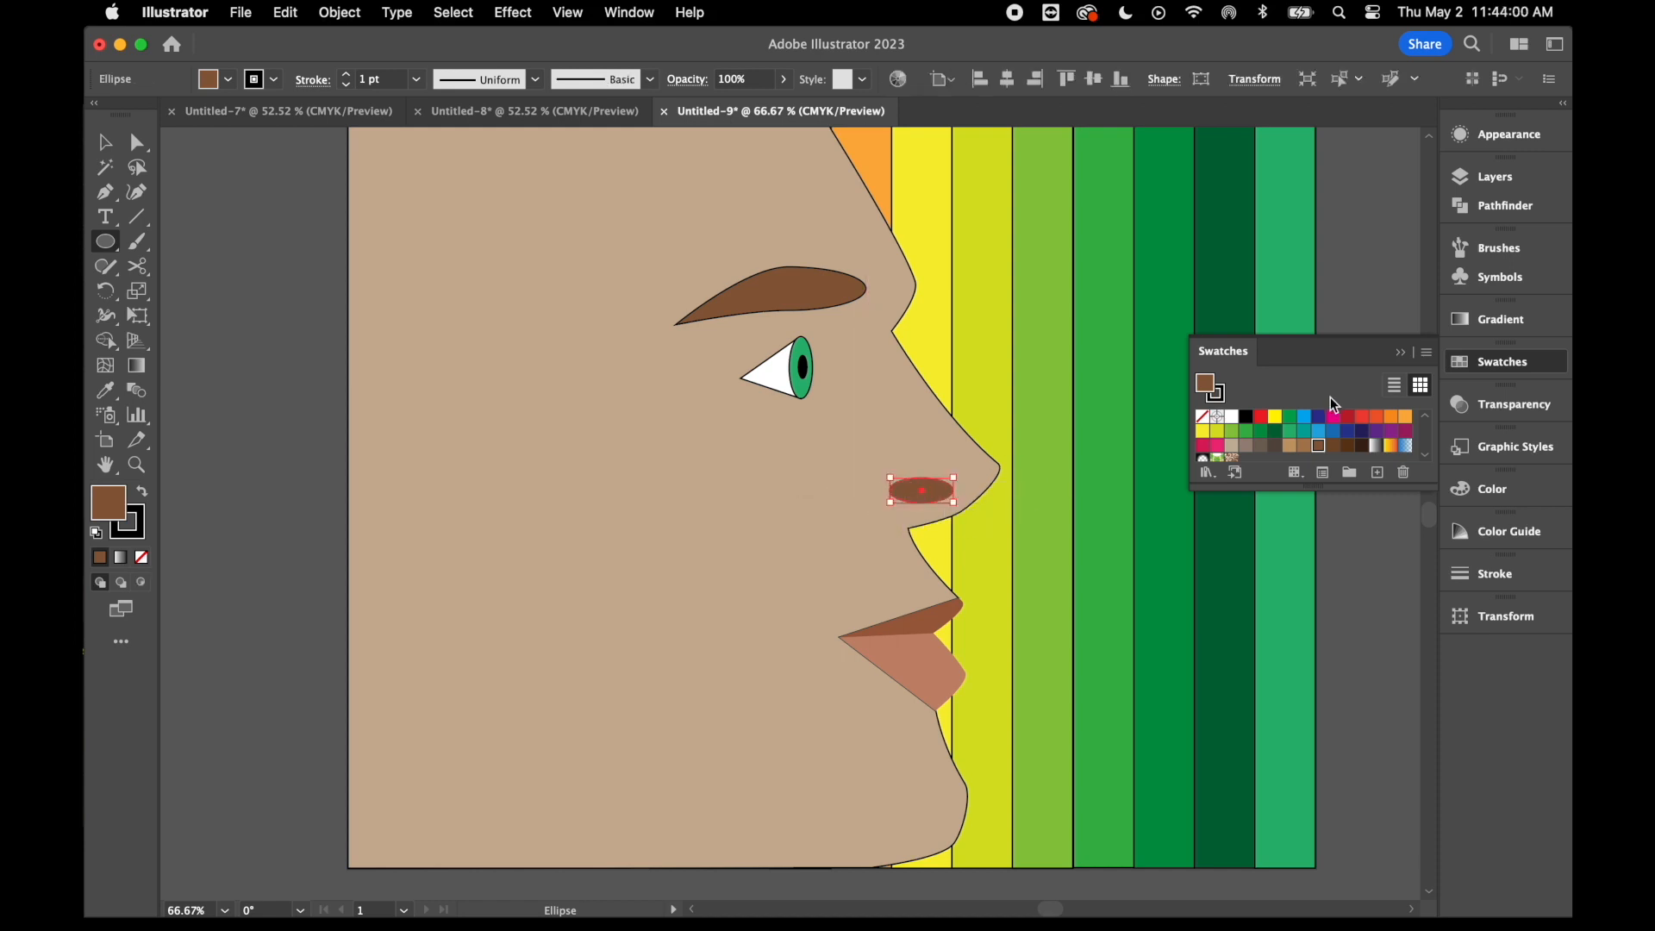
click(1247, 419)
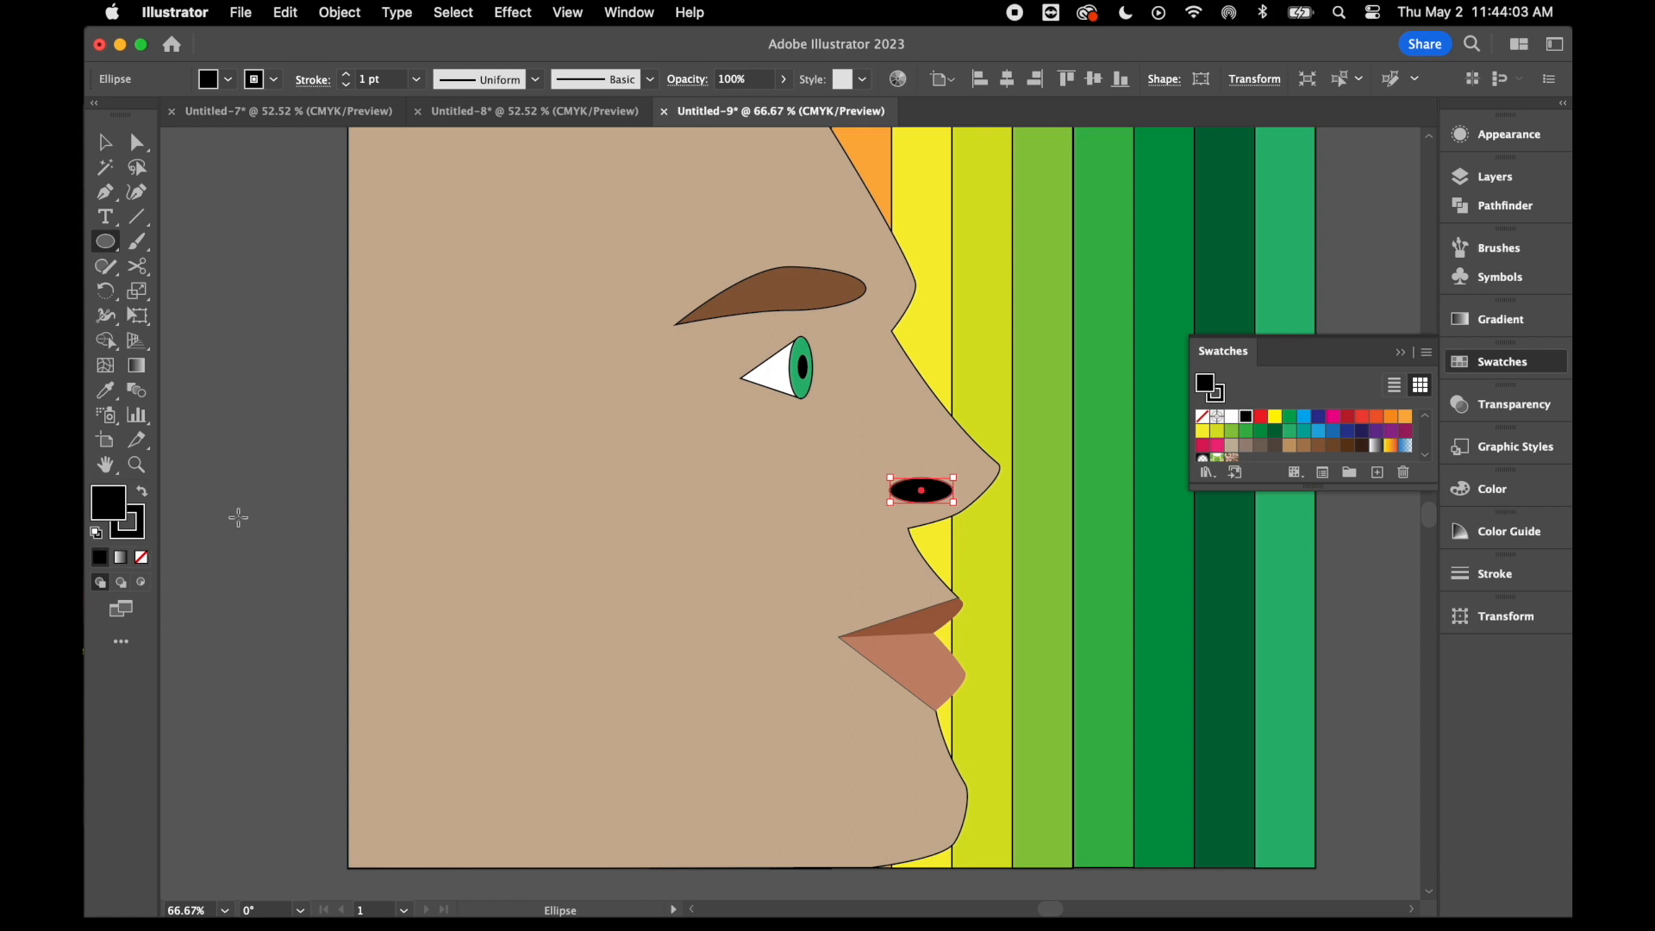
click(105, 143)
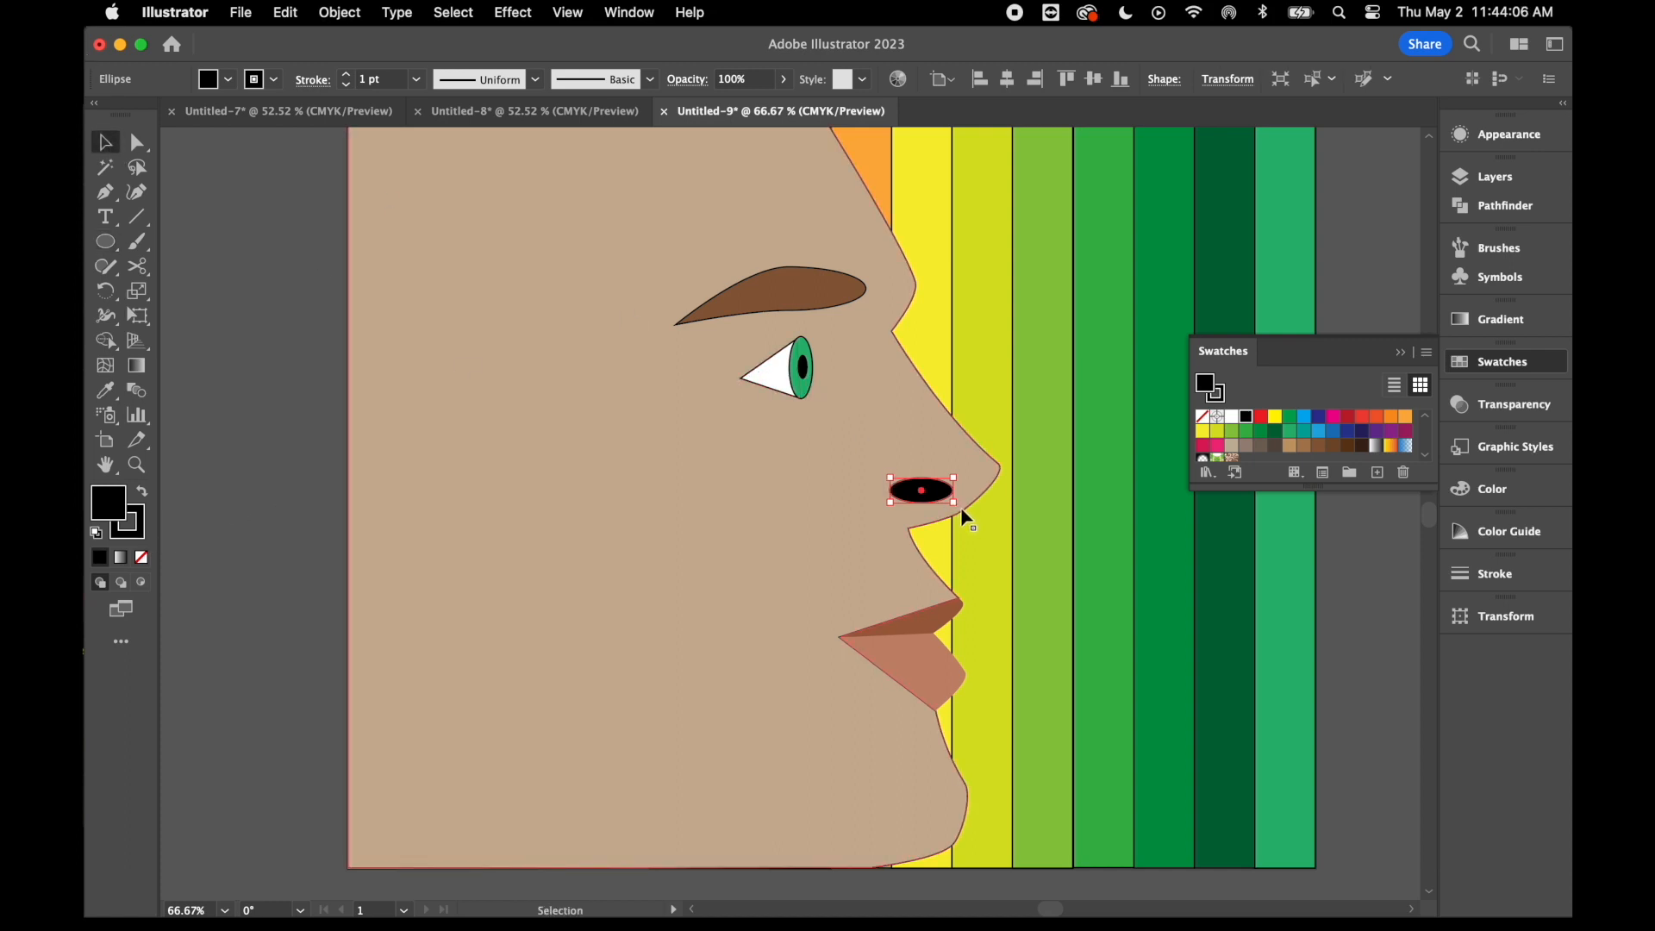
drag(959, 479, 948, 456)
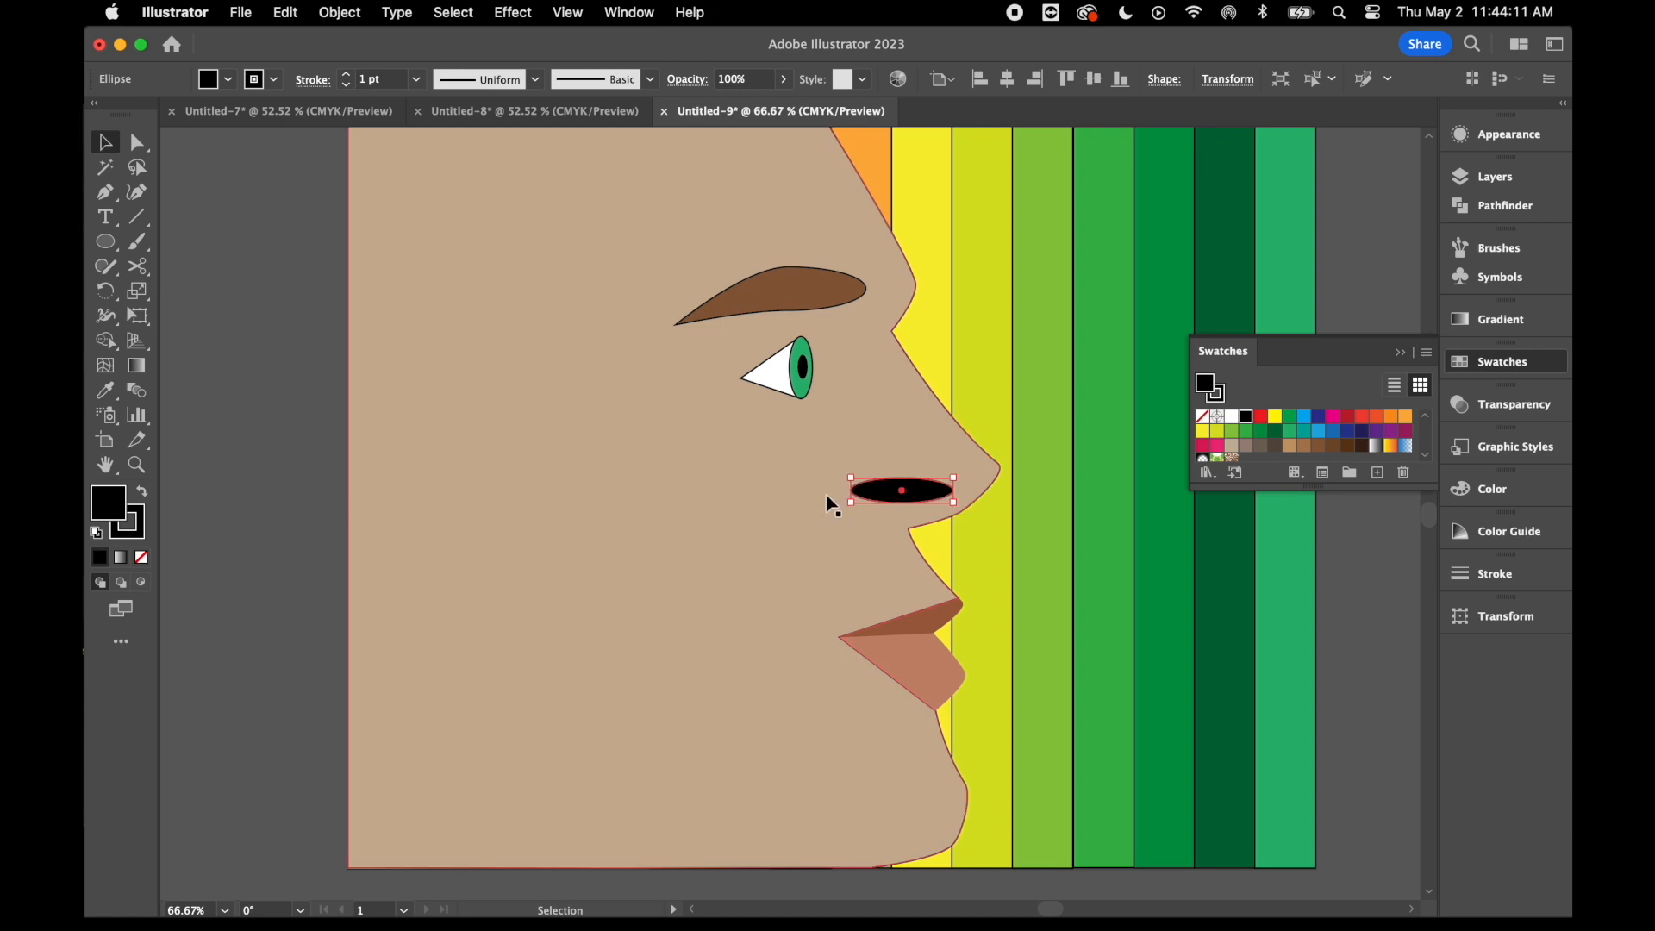
Apply a horizontal Arc warp with a 22% bend to the black nostril ellipse
click(513, 12)
mouse_move(606, 371)
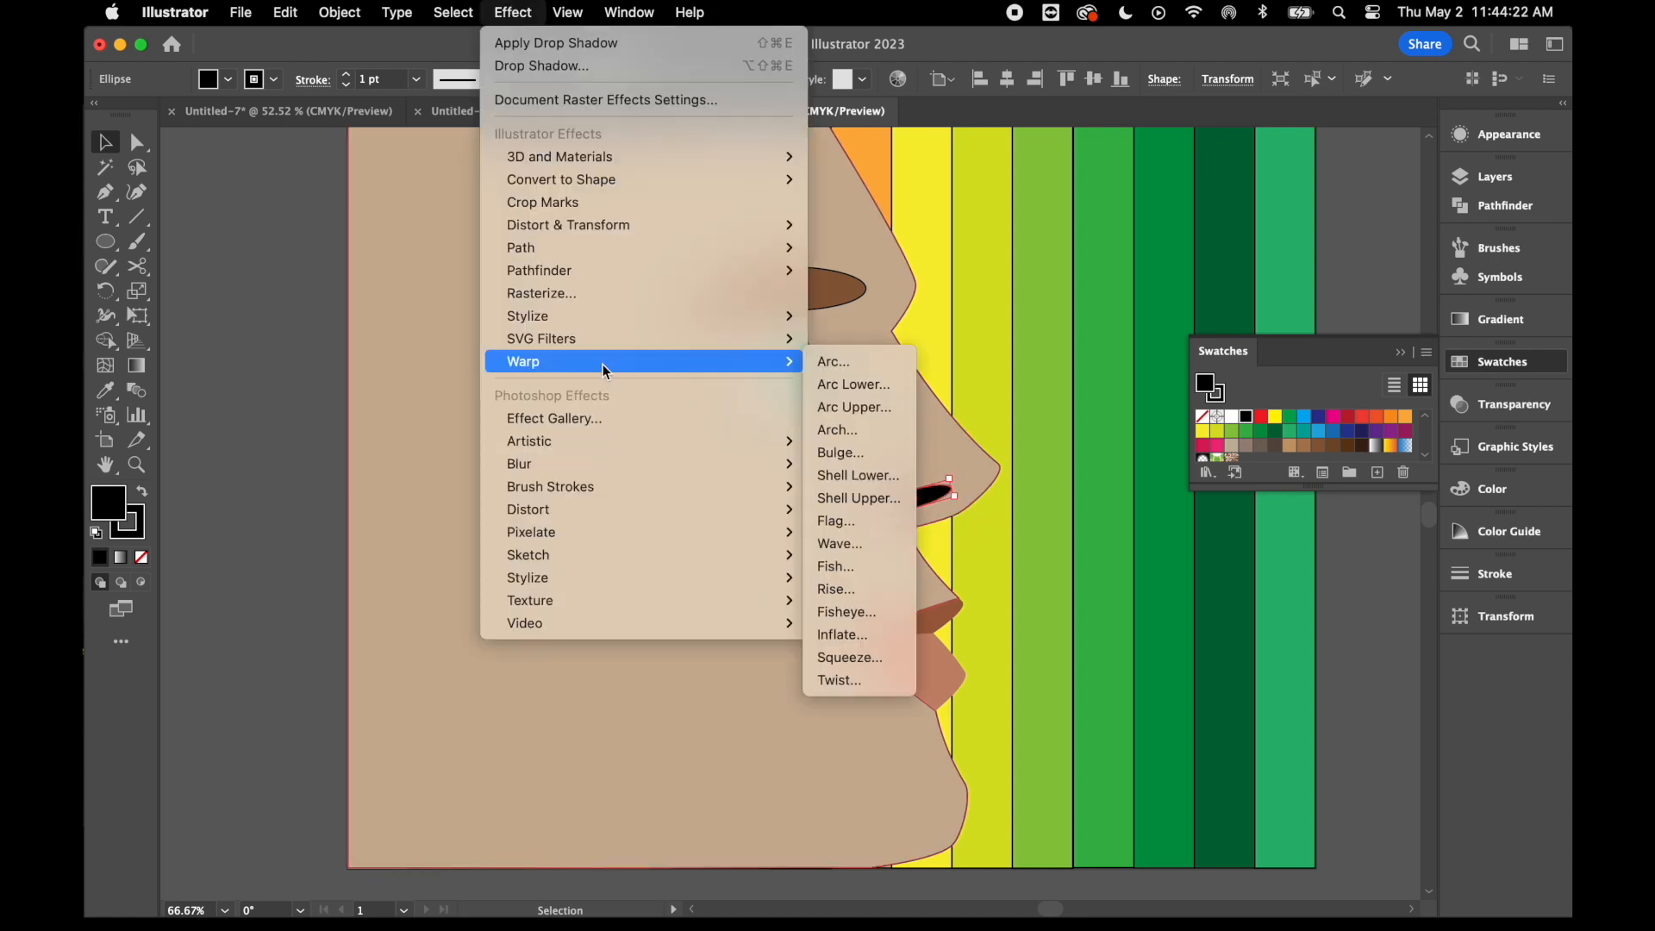
click(832, 362)
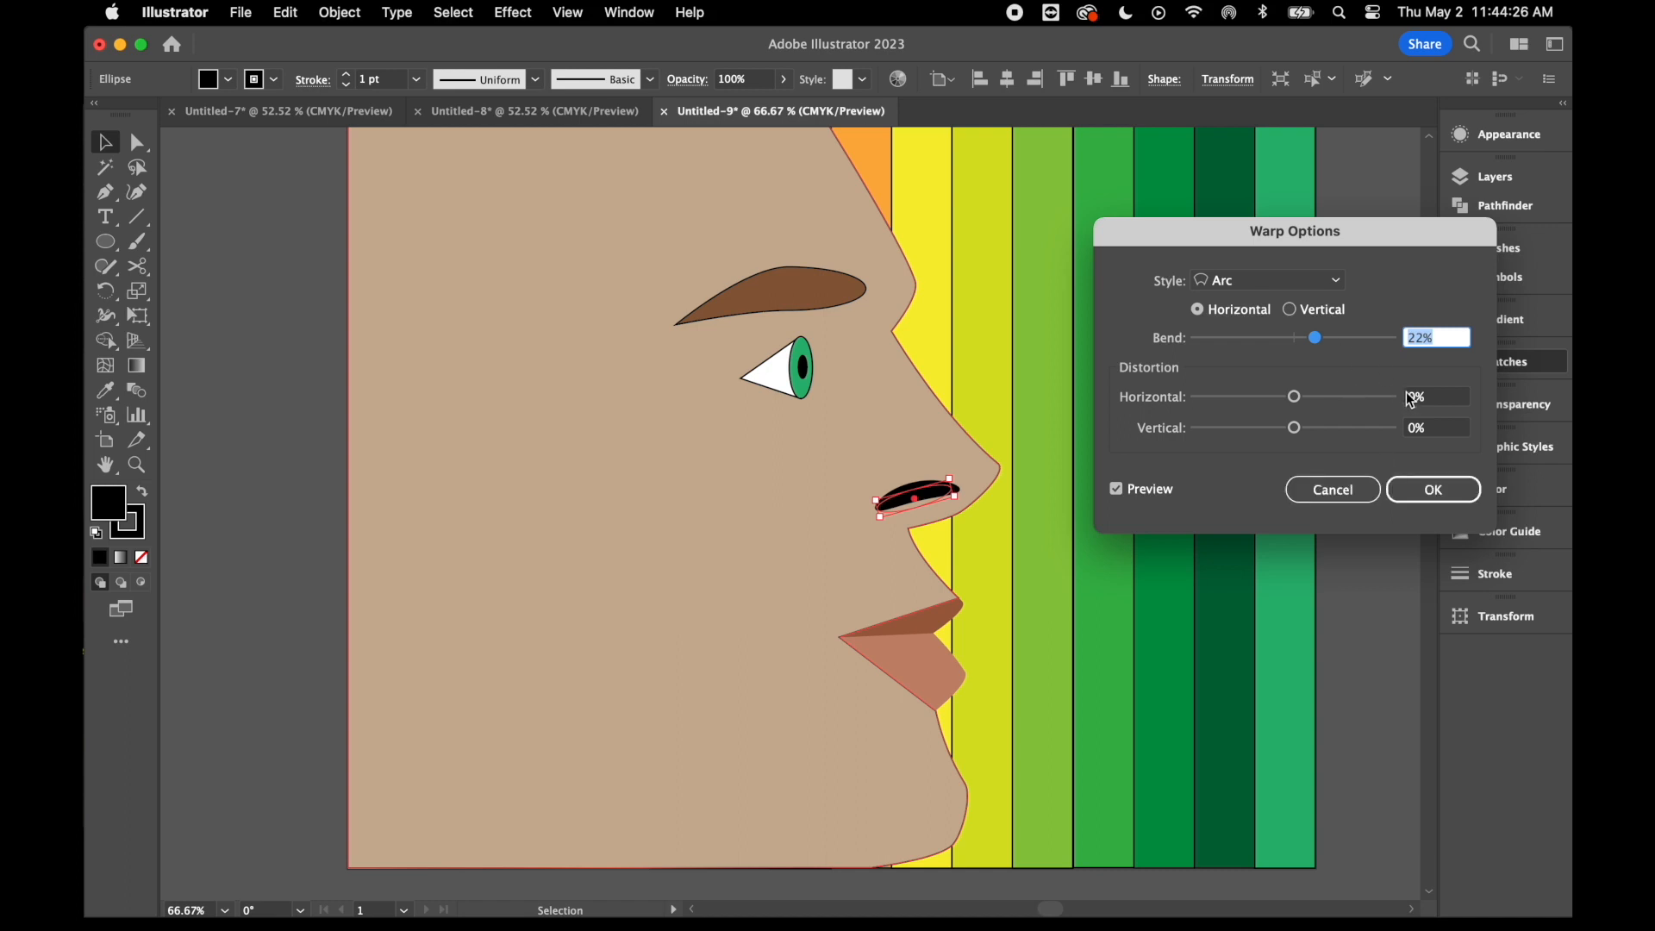
click(1205, 312)
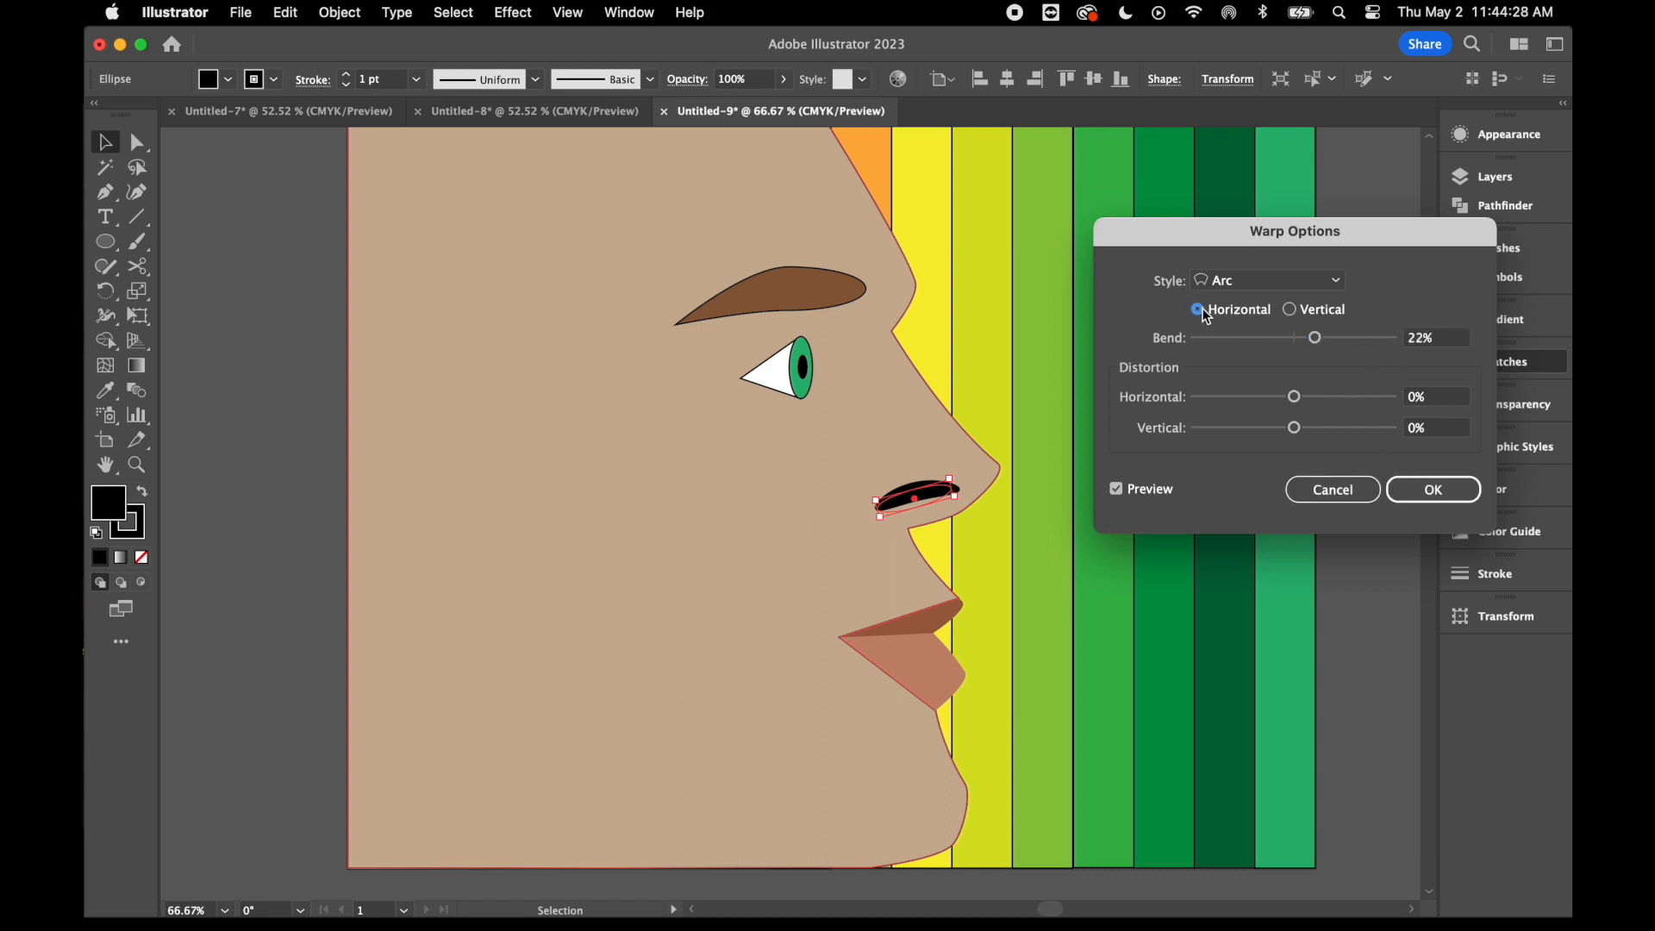
click(1434, 488)
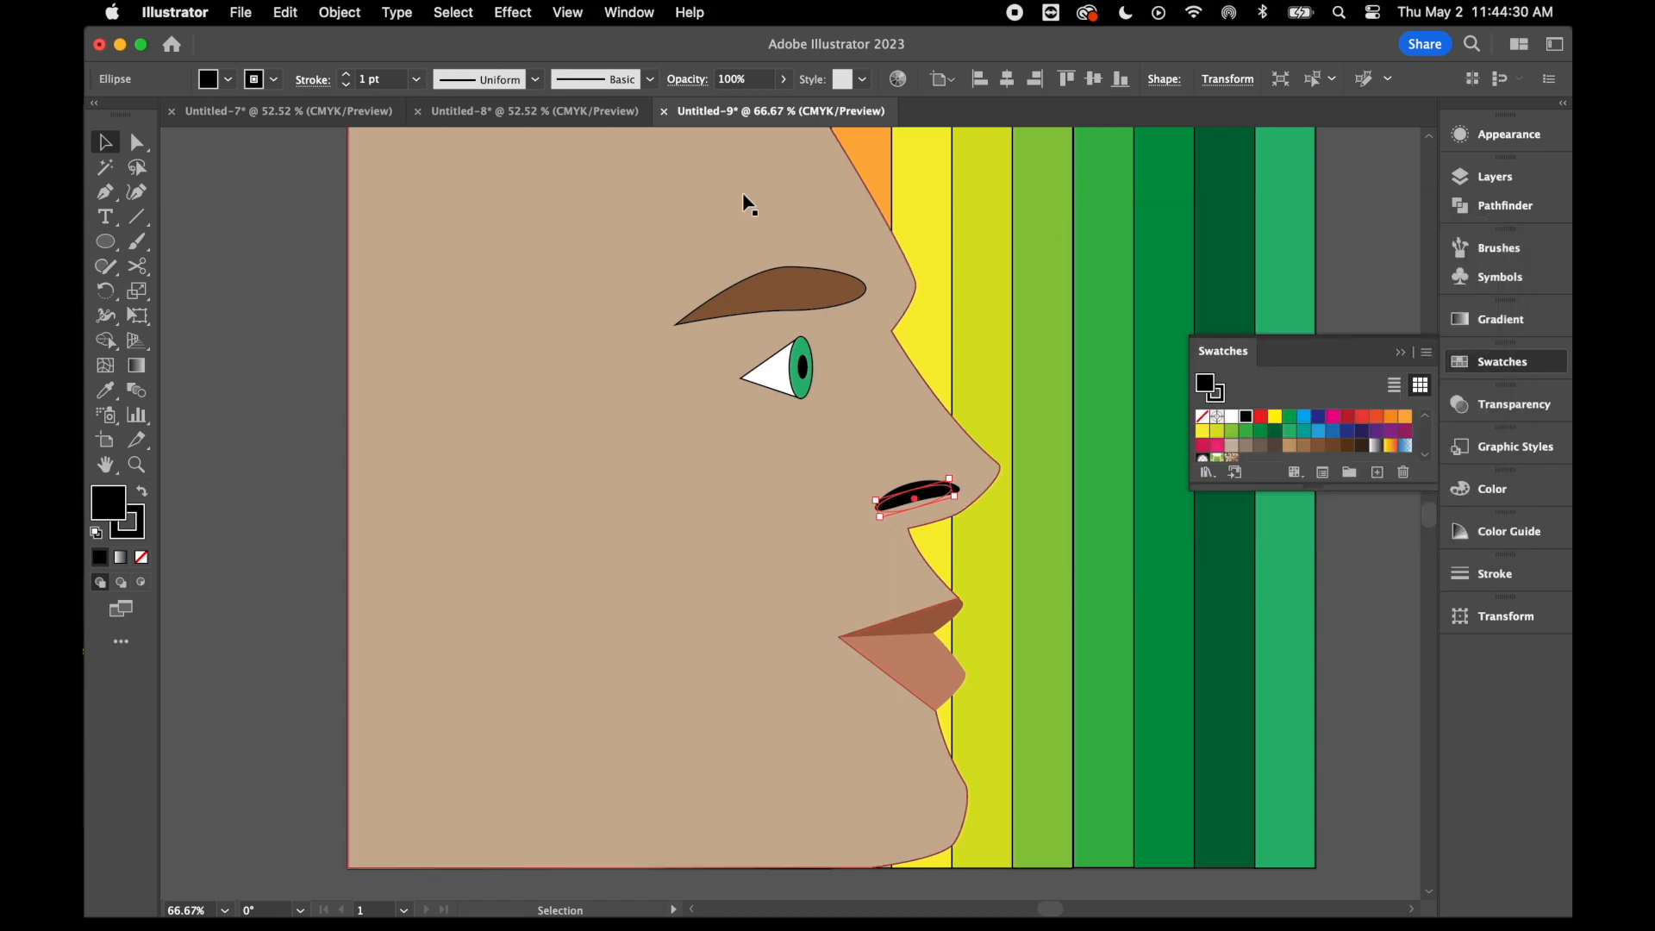
Expand the warped nostril's appearance and move the shape closer to the tip of the nose
click(340, 12)
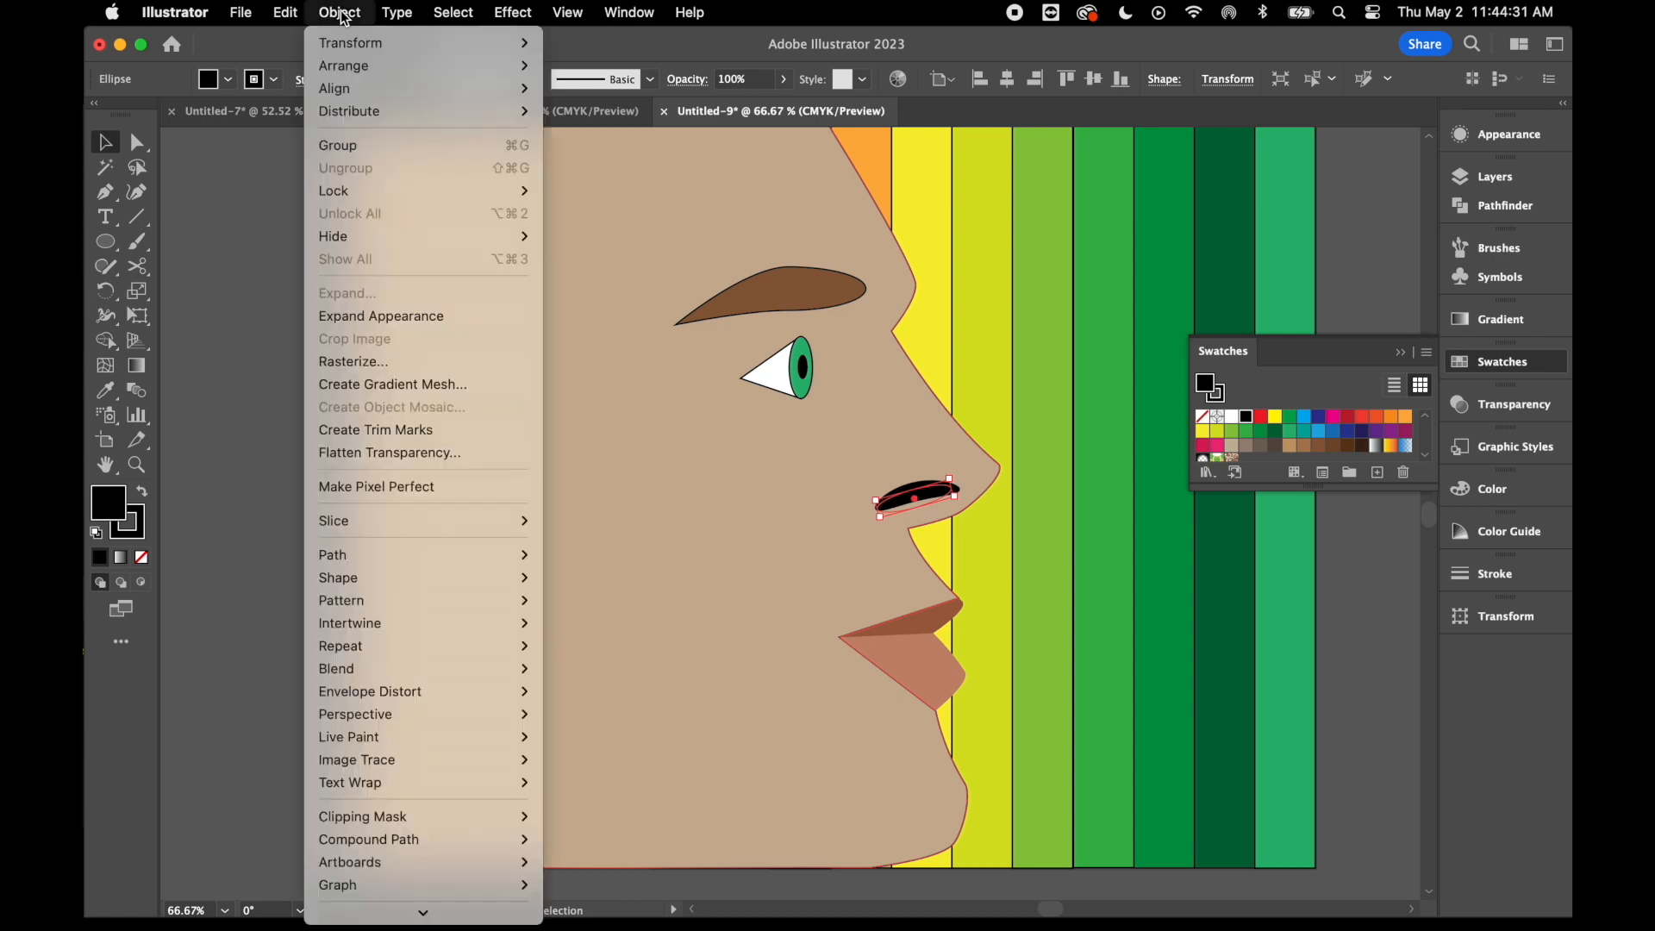
click(398, 316)
drag(875, 484, 953, 492)
click(1086, 531)
click(1041, 538)
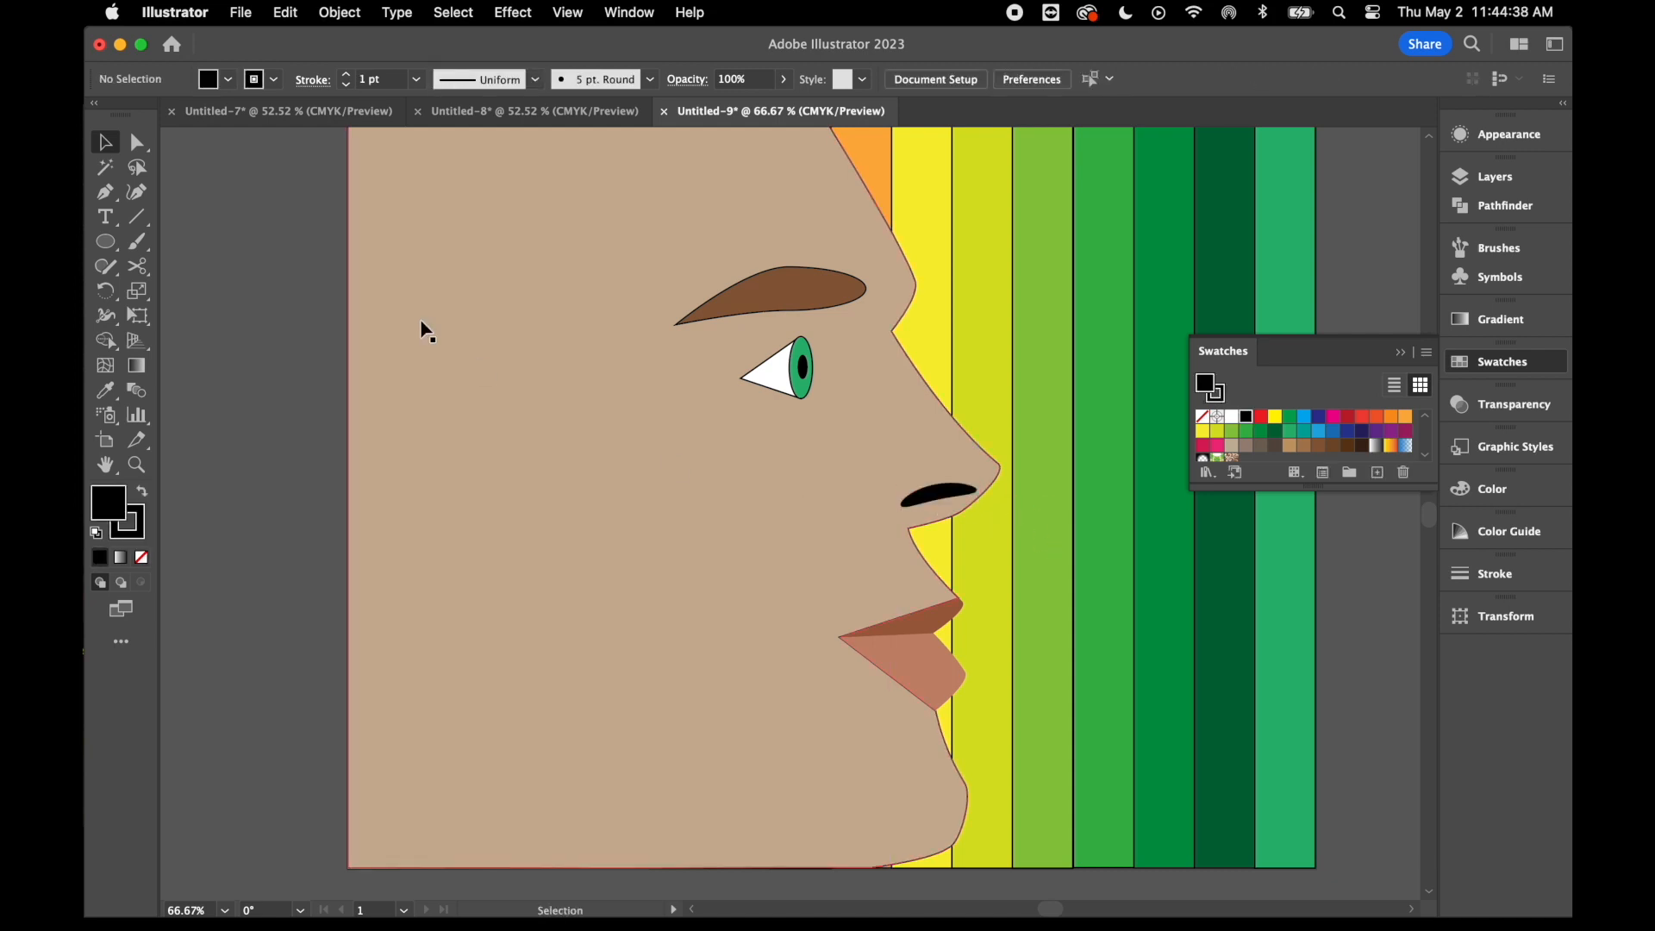
Draw a short, unfilled arc behind the nostril and position it as the curved outline of the nose wing
drag(137, 217, 186, 241)
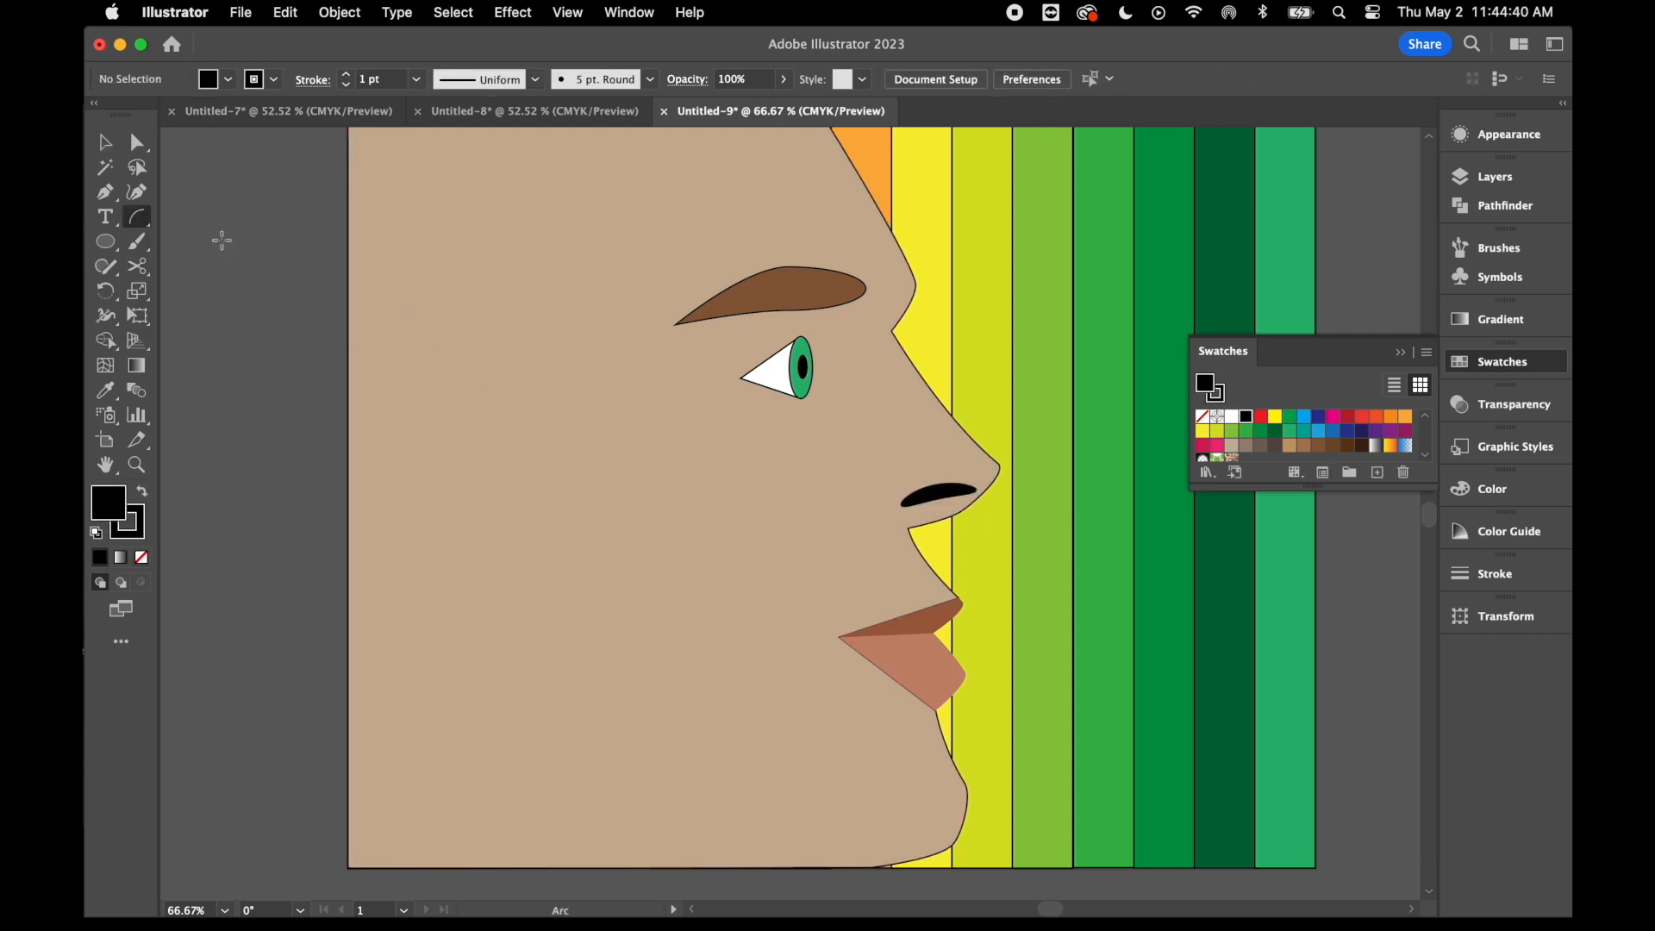
drag(901, 447, 828, 498)
click(105, 143)
drag(913, 445, 862, 541)
drag(845, 479, 865, 505)
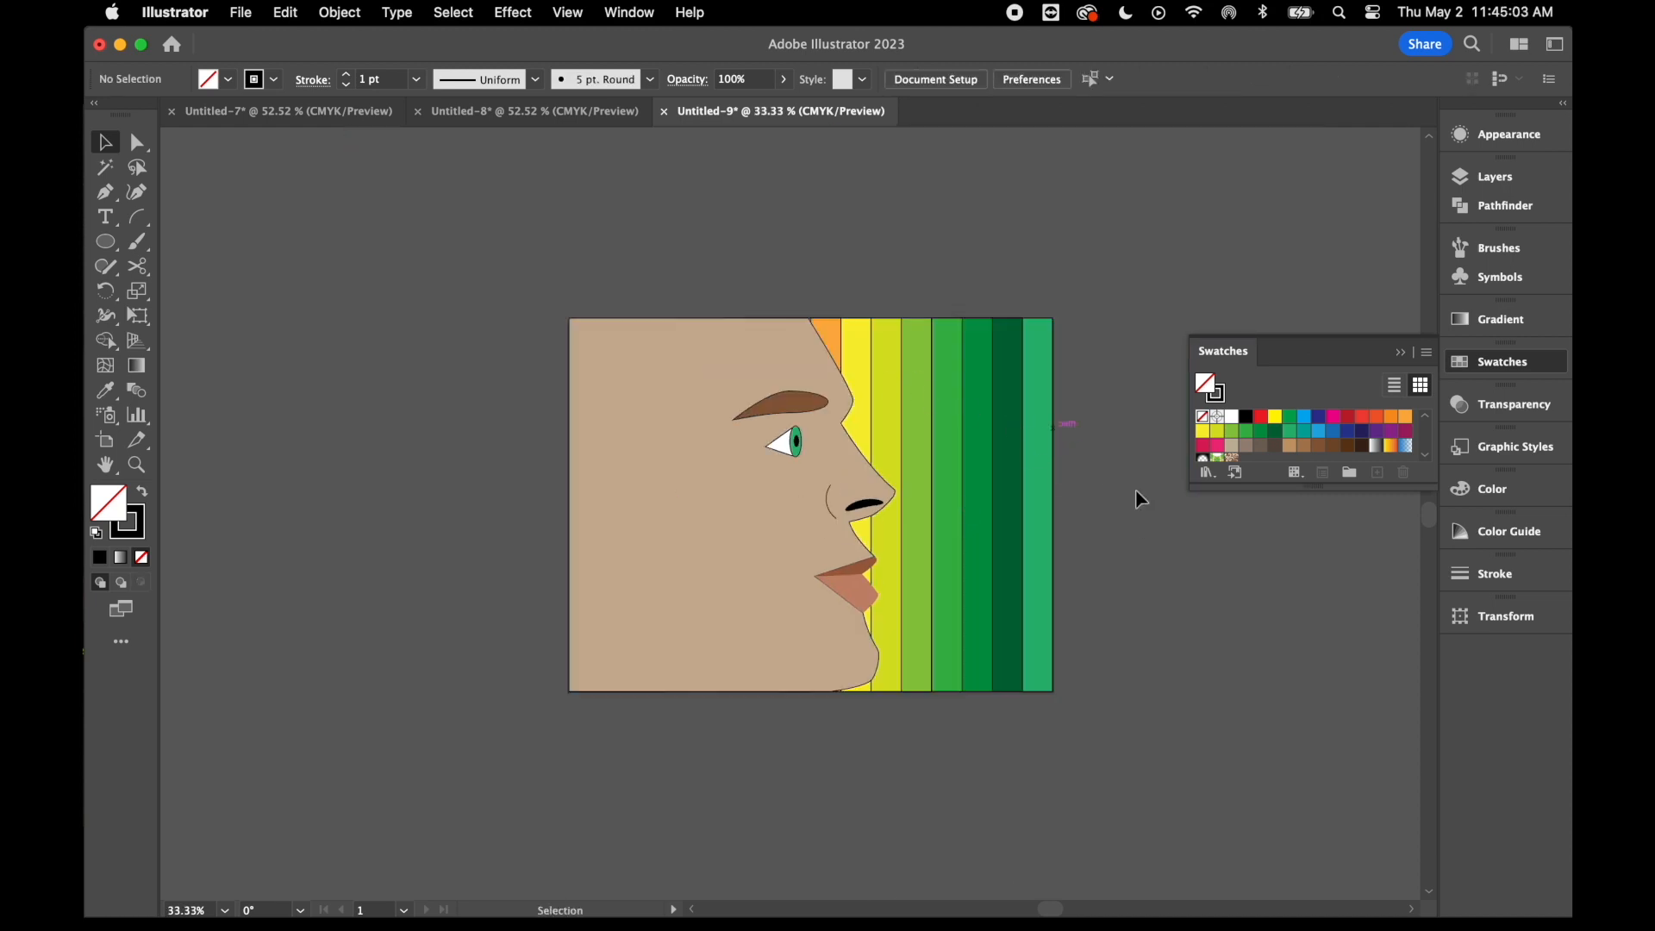
Make Layer 3 the active layer and show its horizontal strips
click(1532, 179)
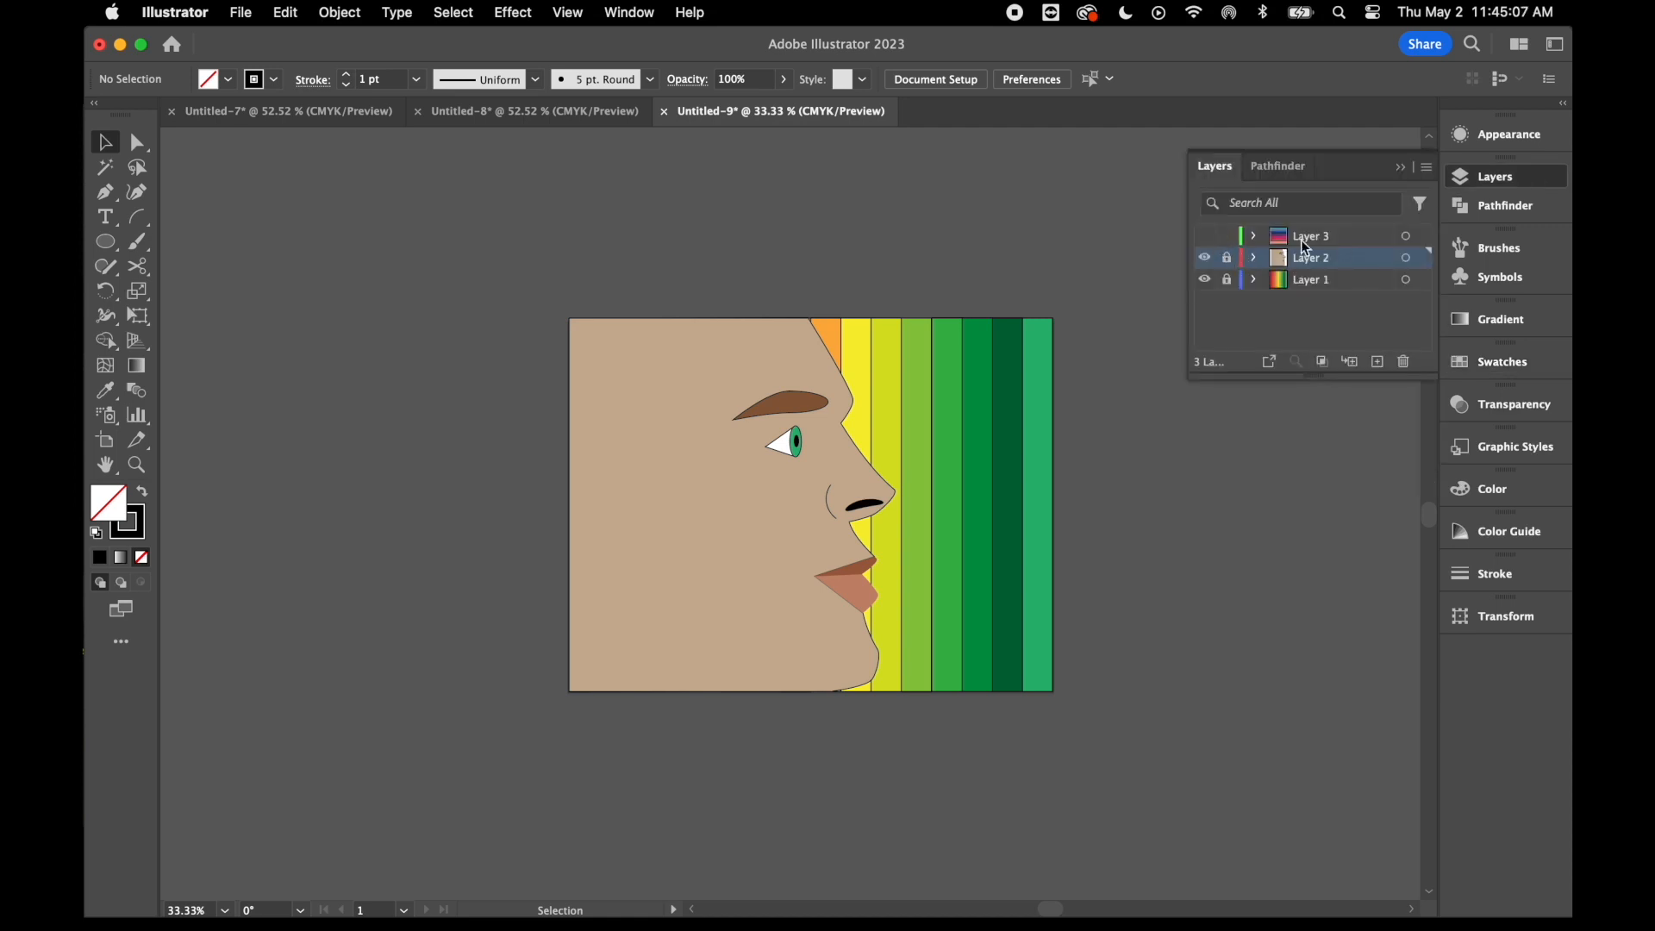
click(1332, 241)
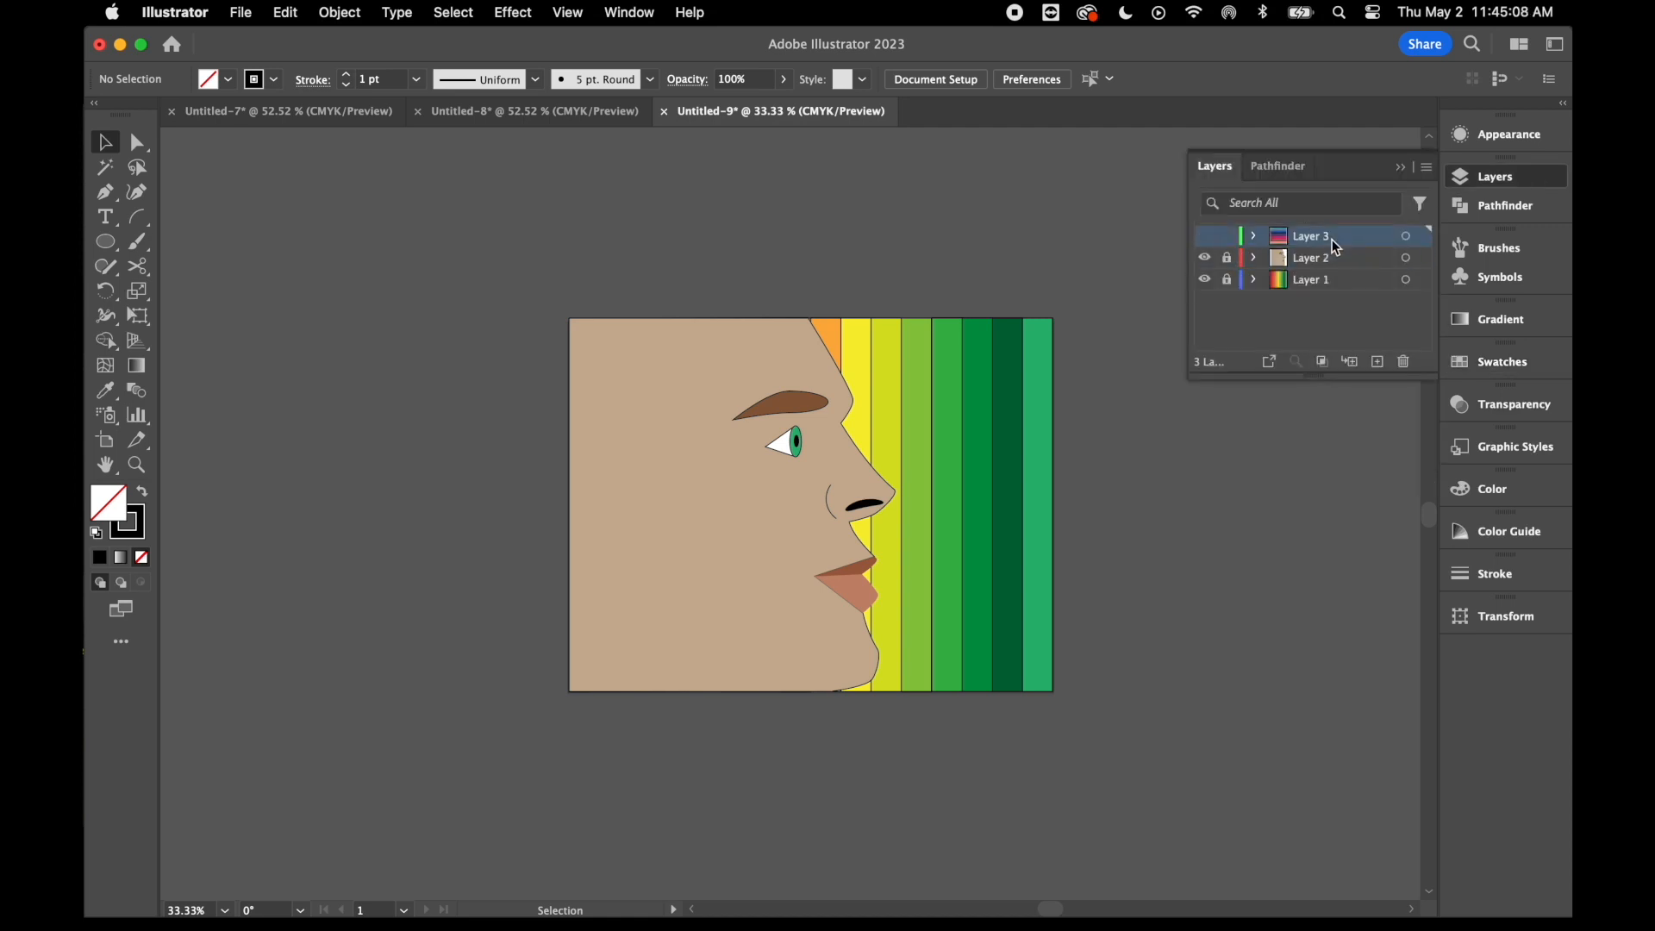
click(1205, 240)
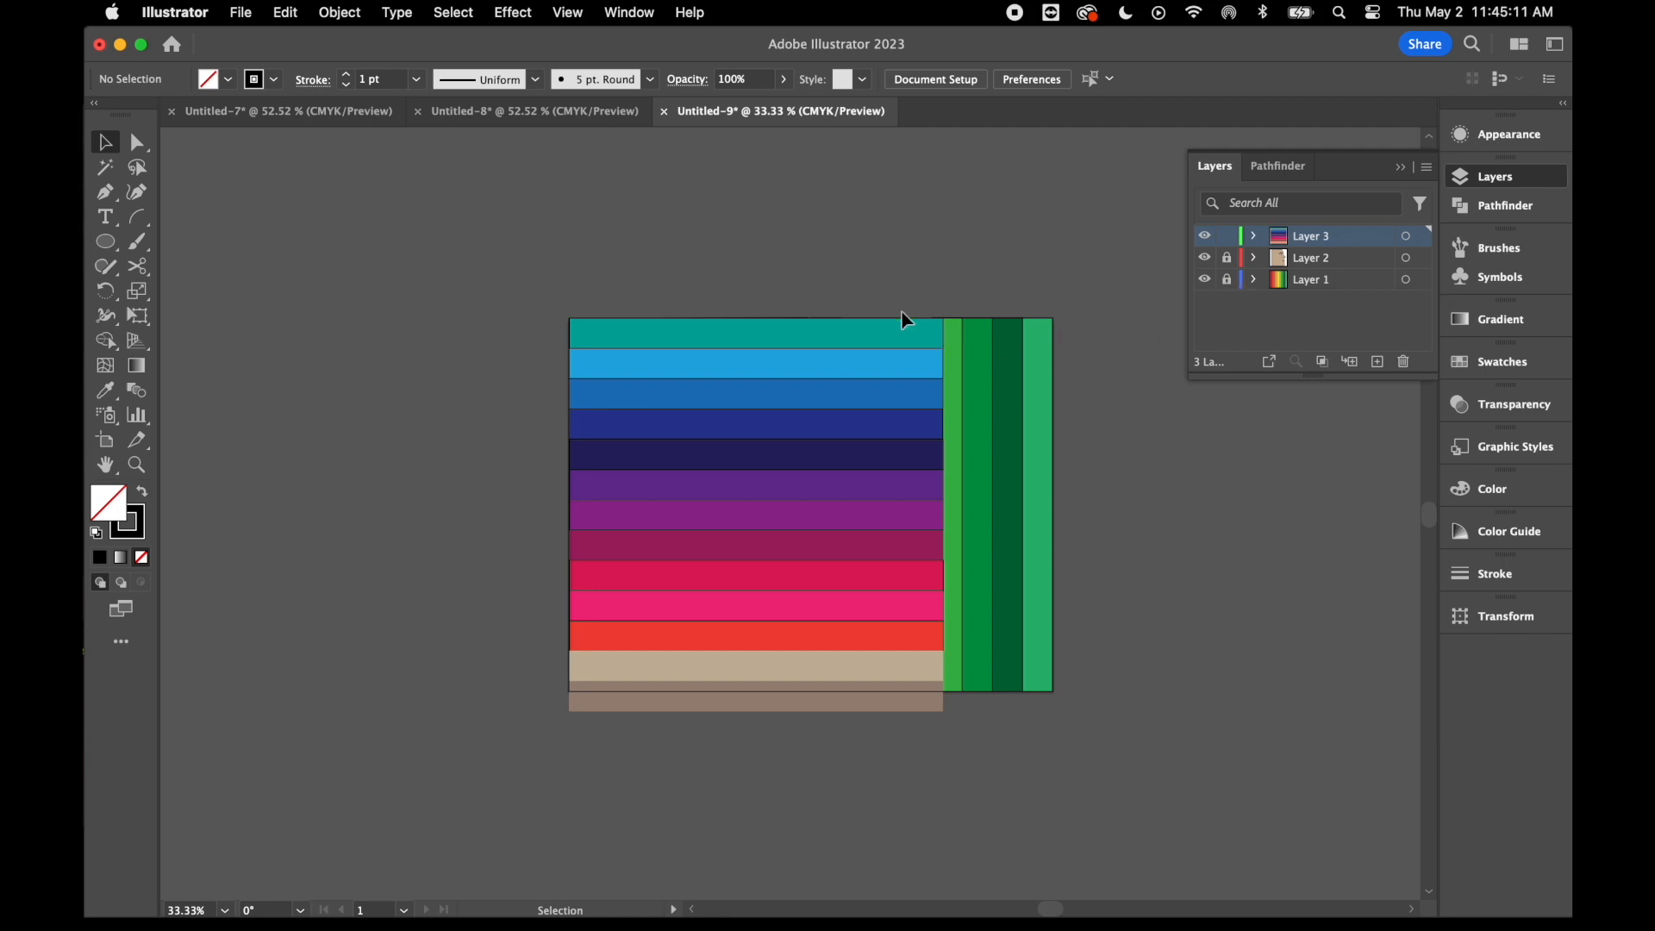
Draw a large, unfilled ellipse over the inner part of the horizontal strips and widen it into a near-circle extending past the artwork
click(105, 242)
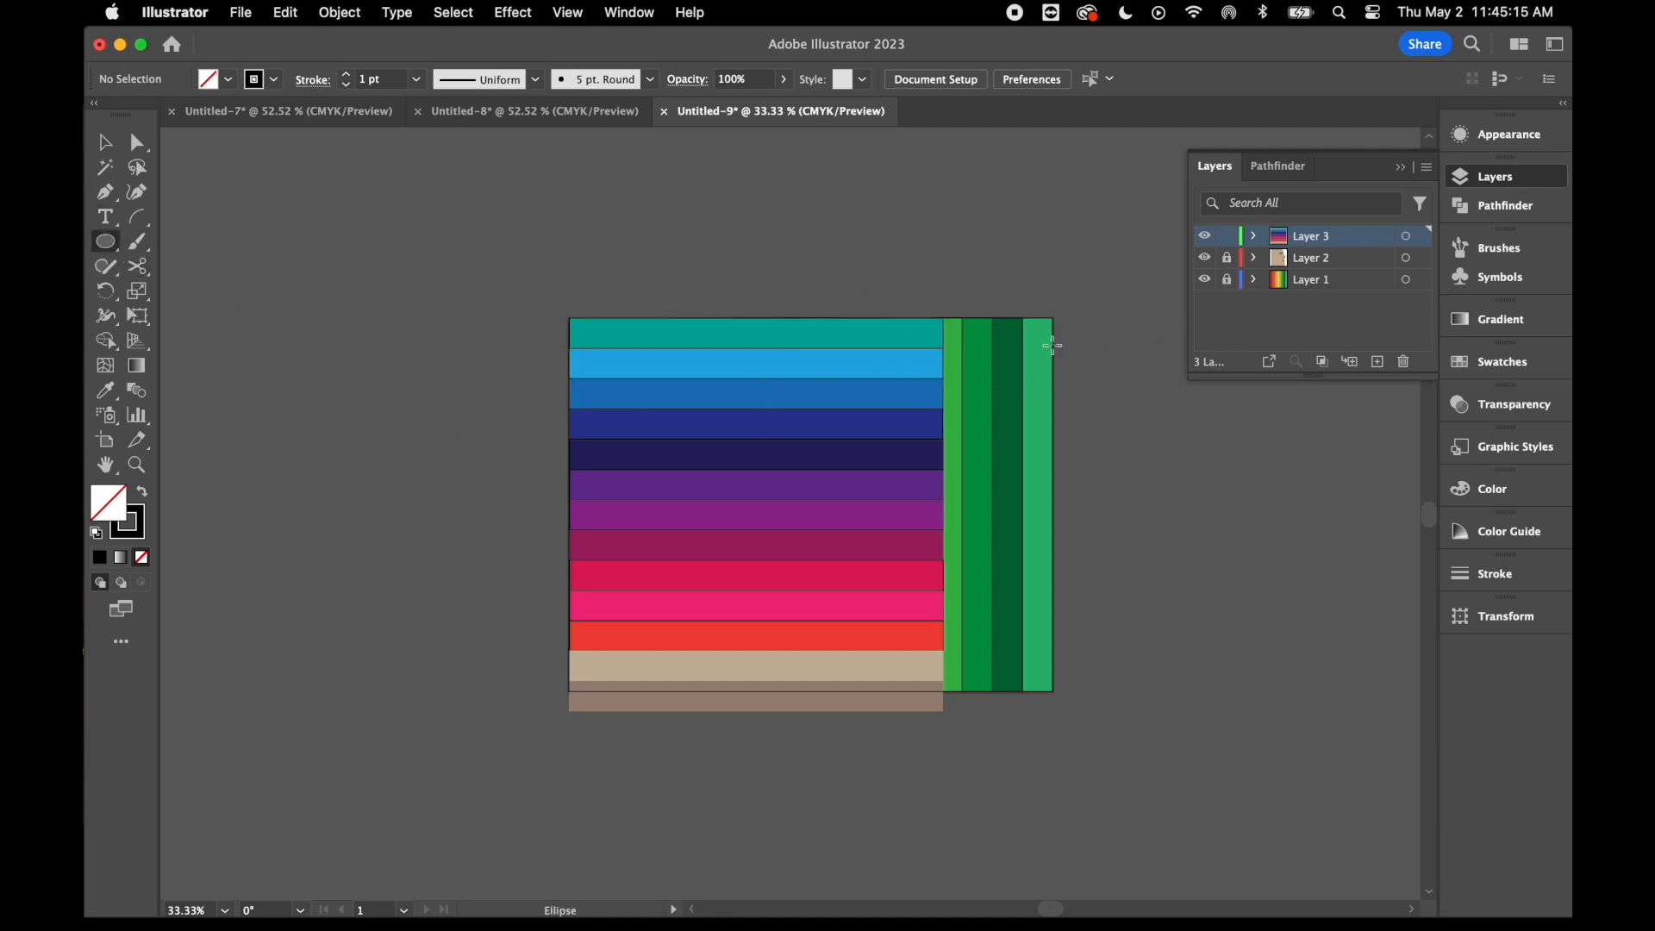
drag(1080, 255, 691, 737)
click(107, 144)
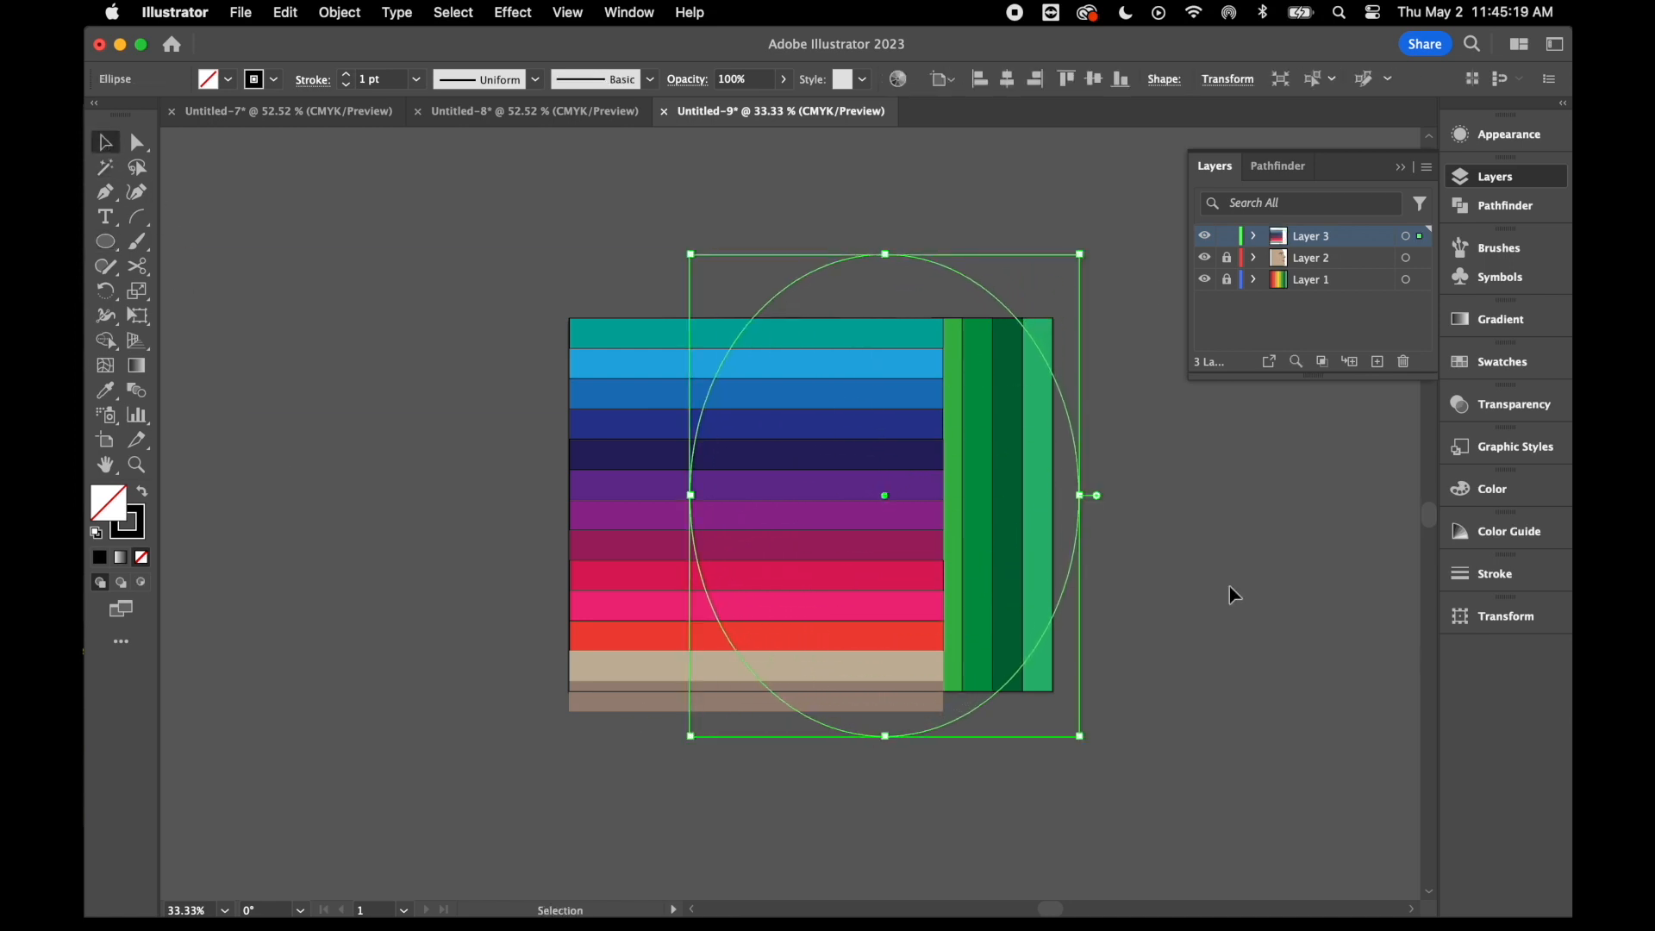
drag(1080, 496, 1182, 496)
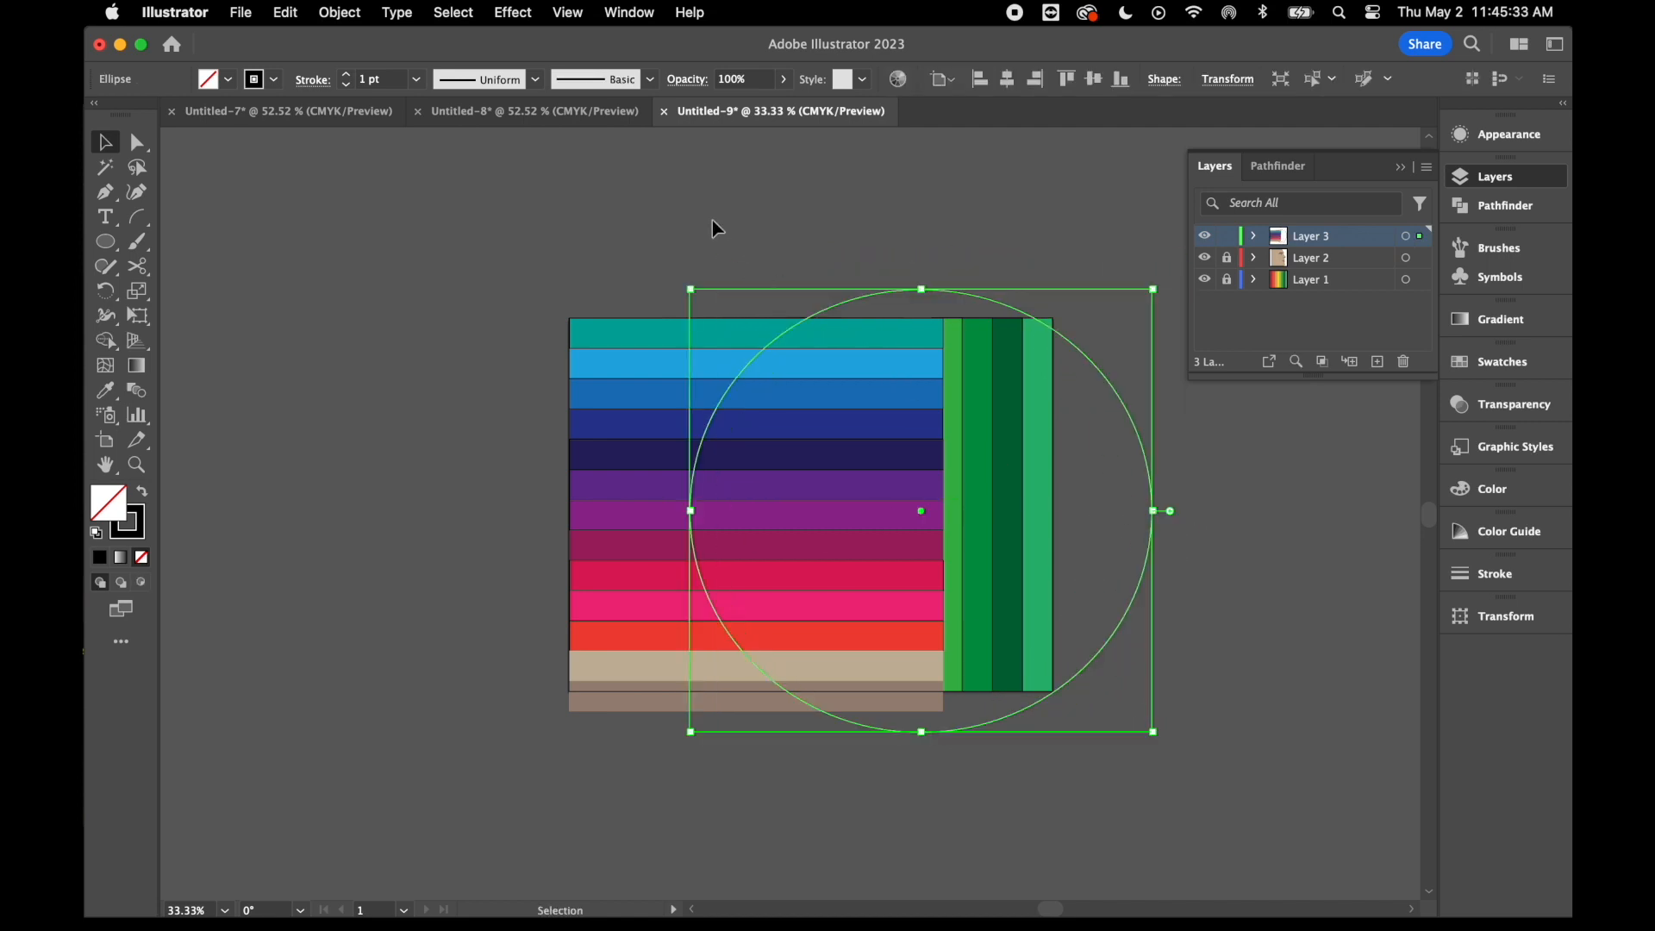
click(713, 225)
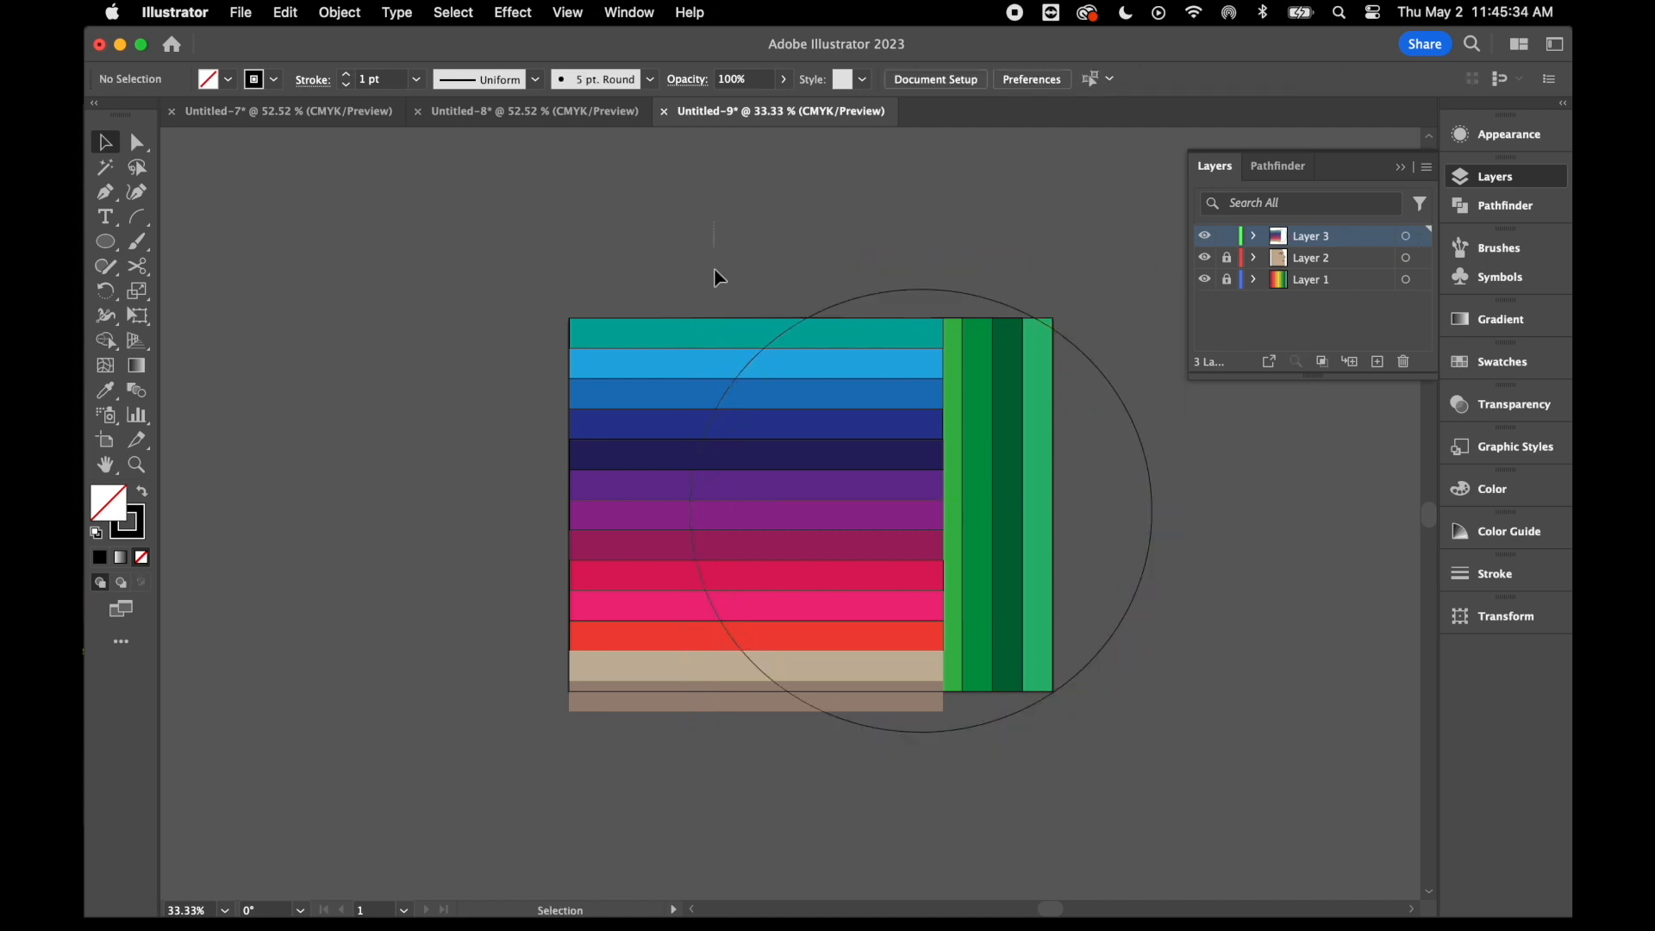
Divide all the horizontal strips along the large ellipse with Pathfinder and ungroup the resulting pieces
drag(789, 769, 789, 769)
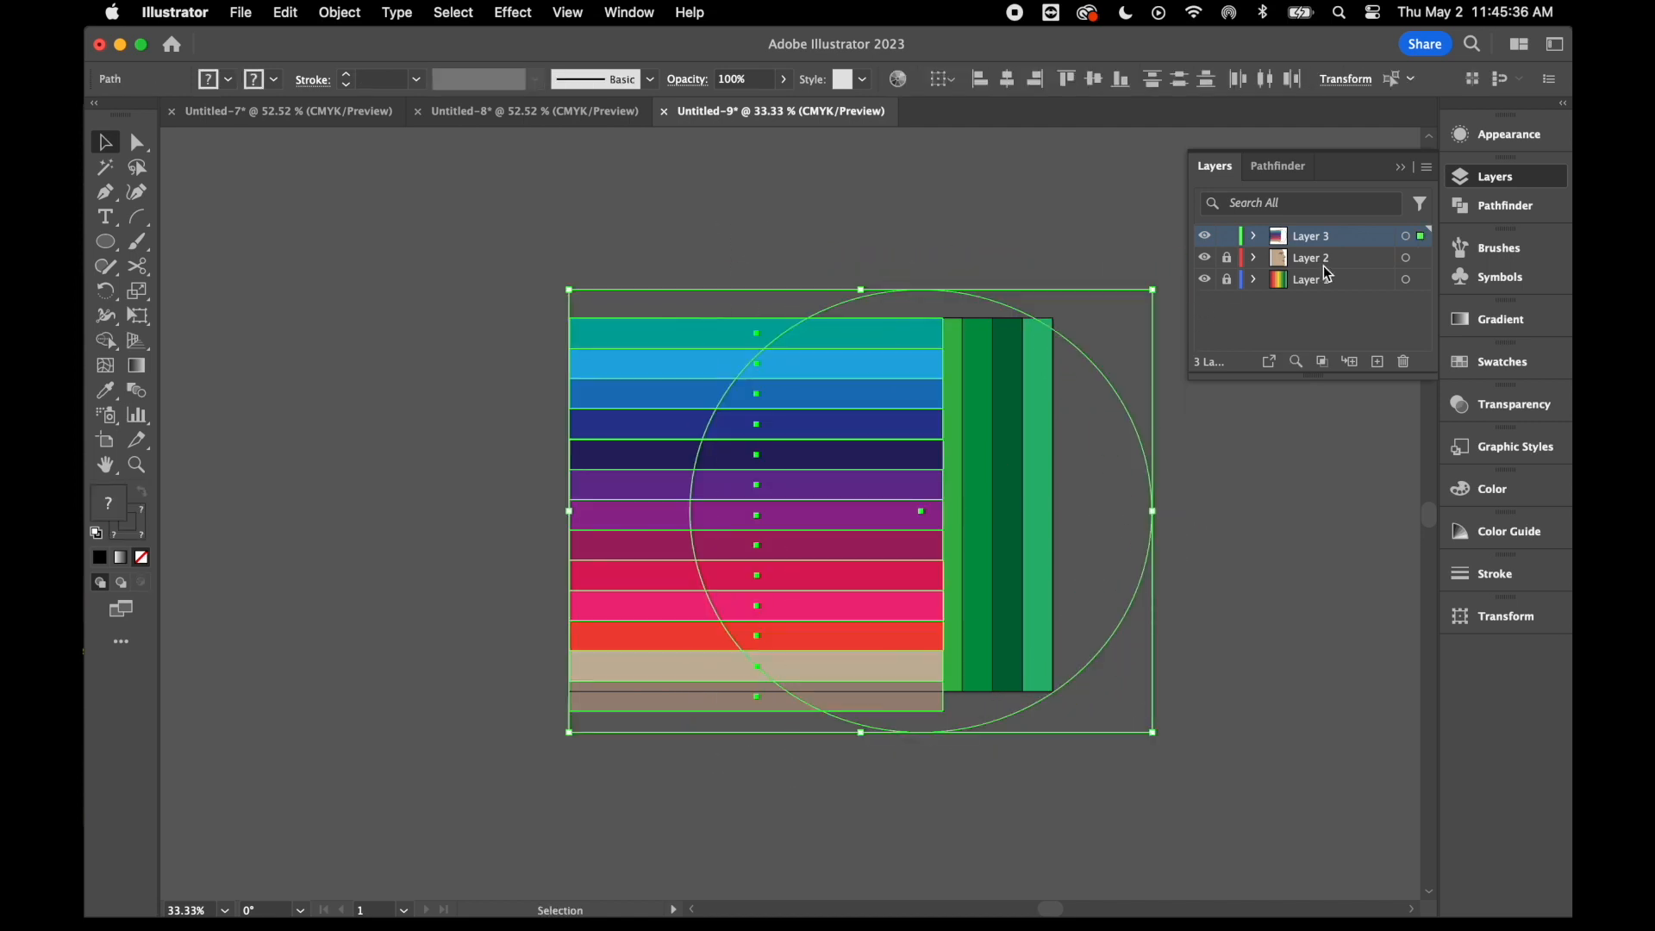
click(1518, 206)
click(1212, 274)
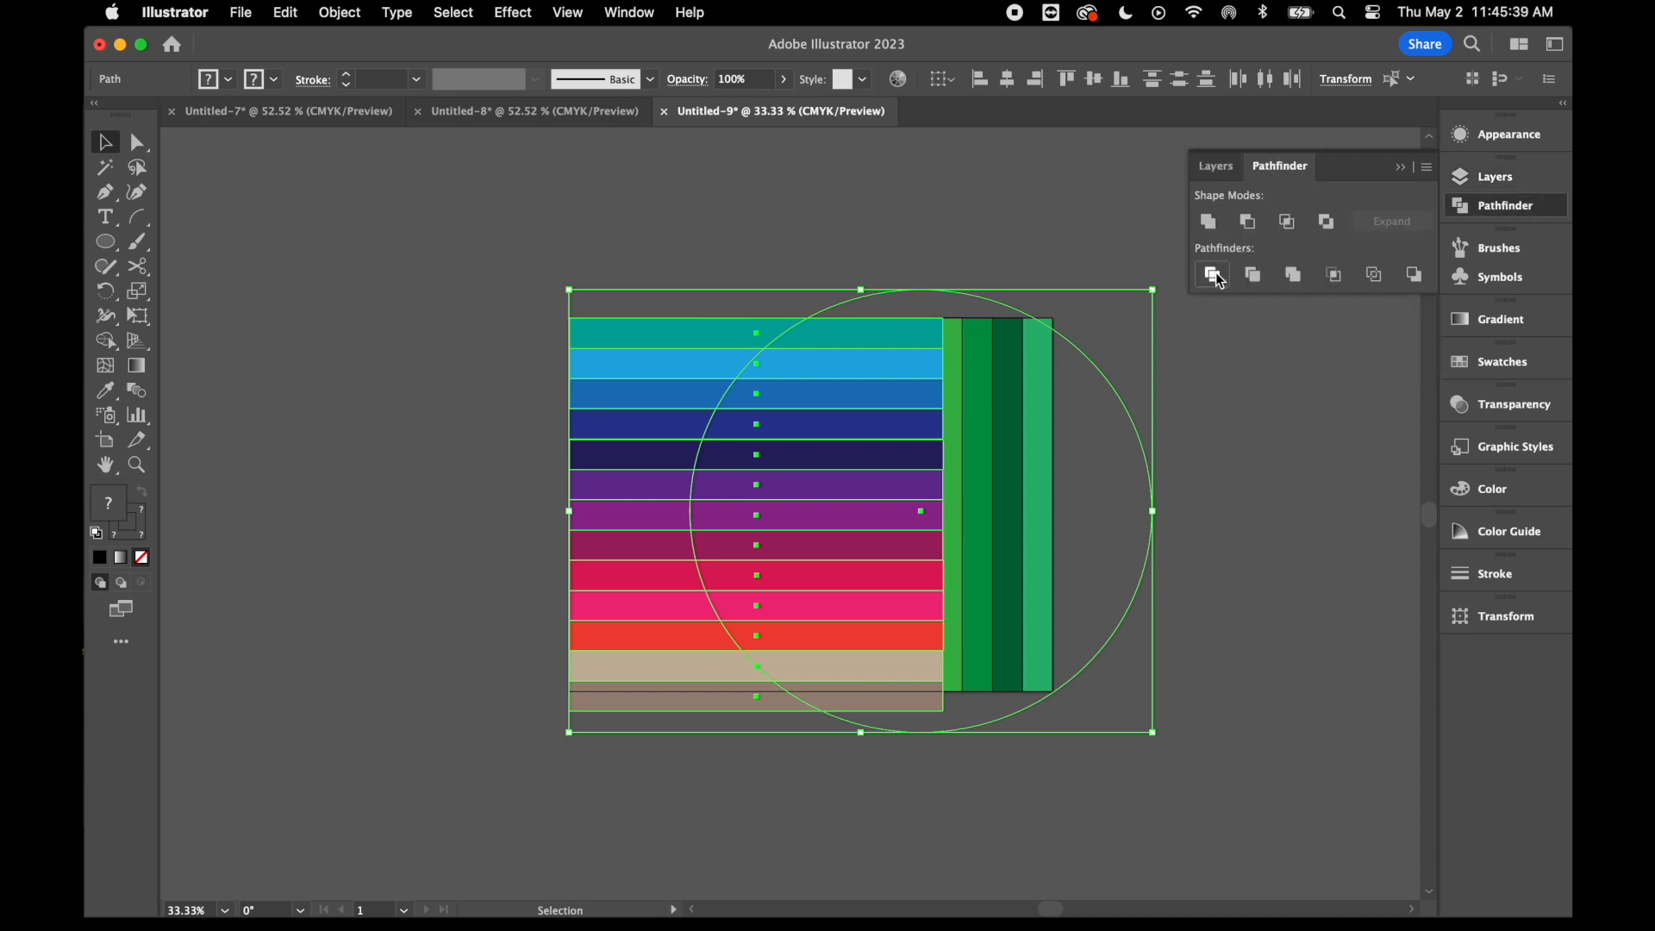
right_click(1217, 417)
click(1267, 693)
click(1256, 646)
Delete the divided pieces covering the face inside the large ellipse and display the artwork full screen
click(932, 307)
key(Delete)
click(892, 710)
key(Delete)
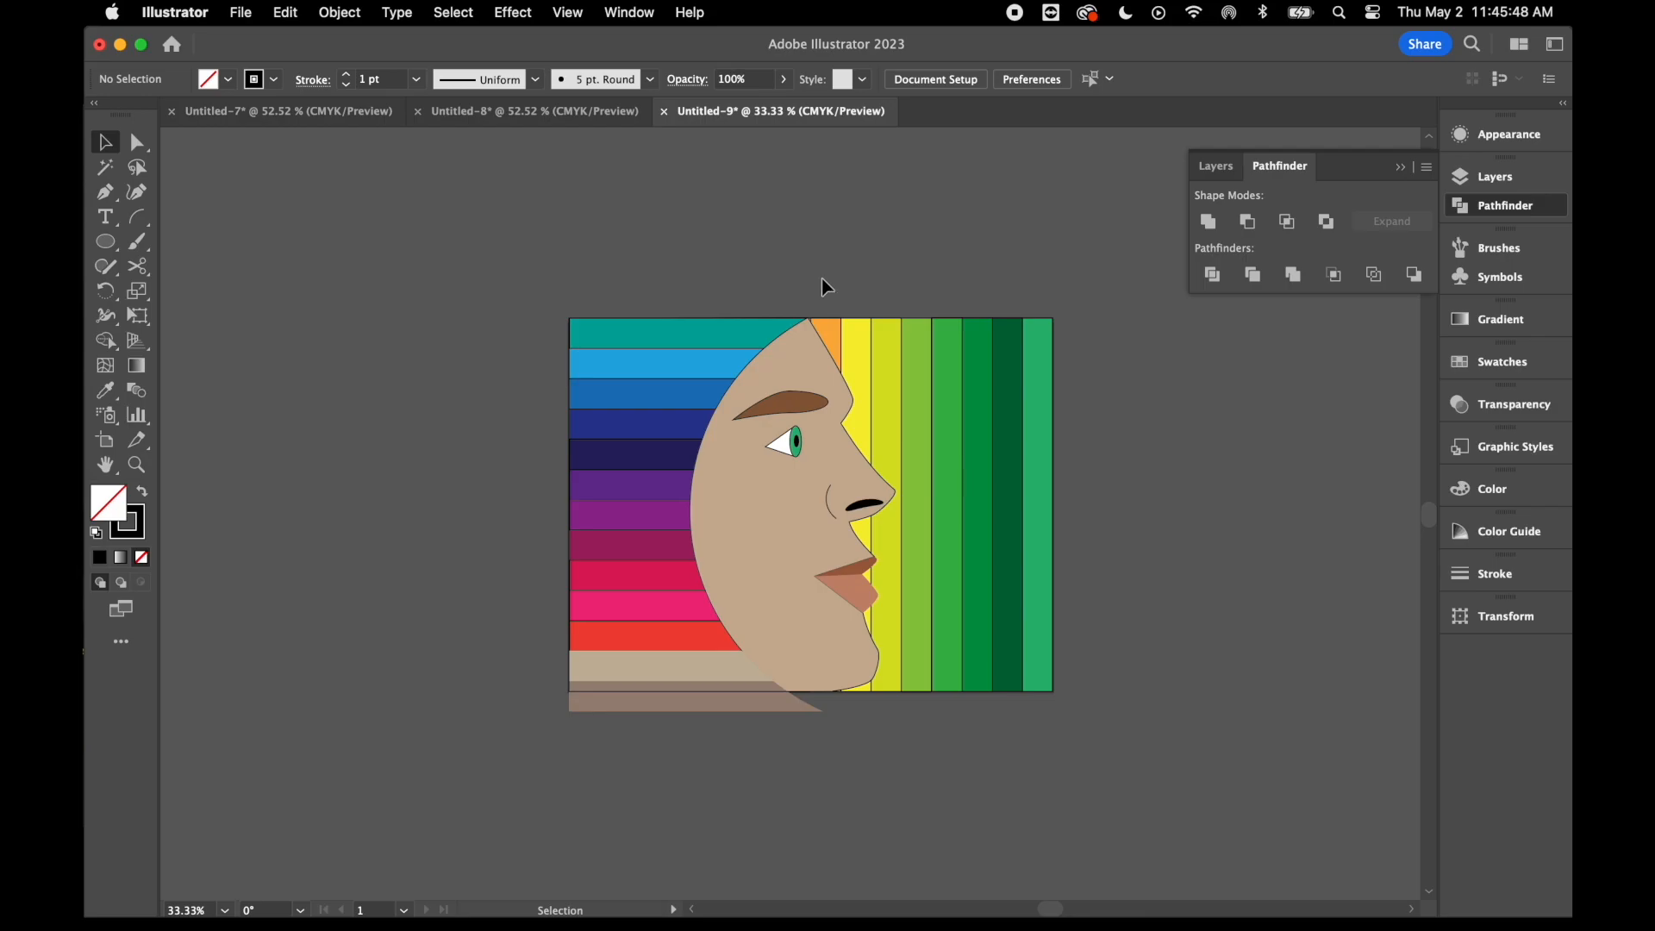
key(shift+f)
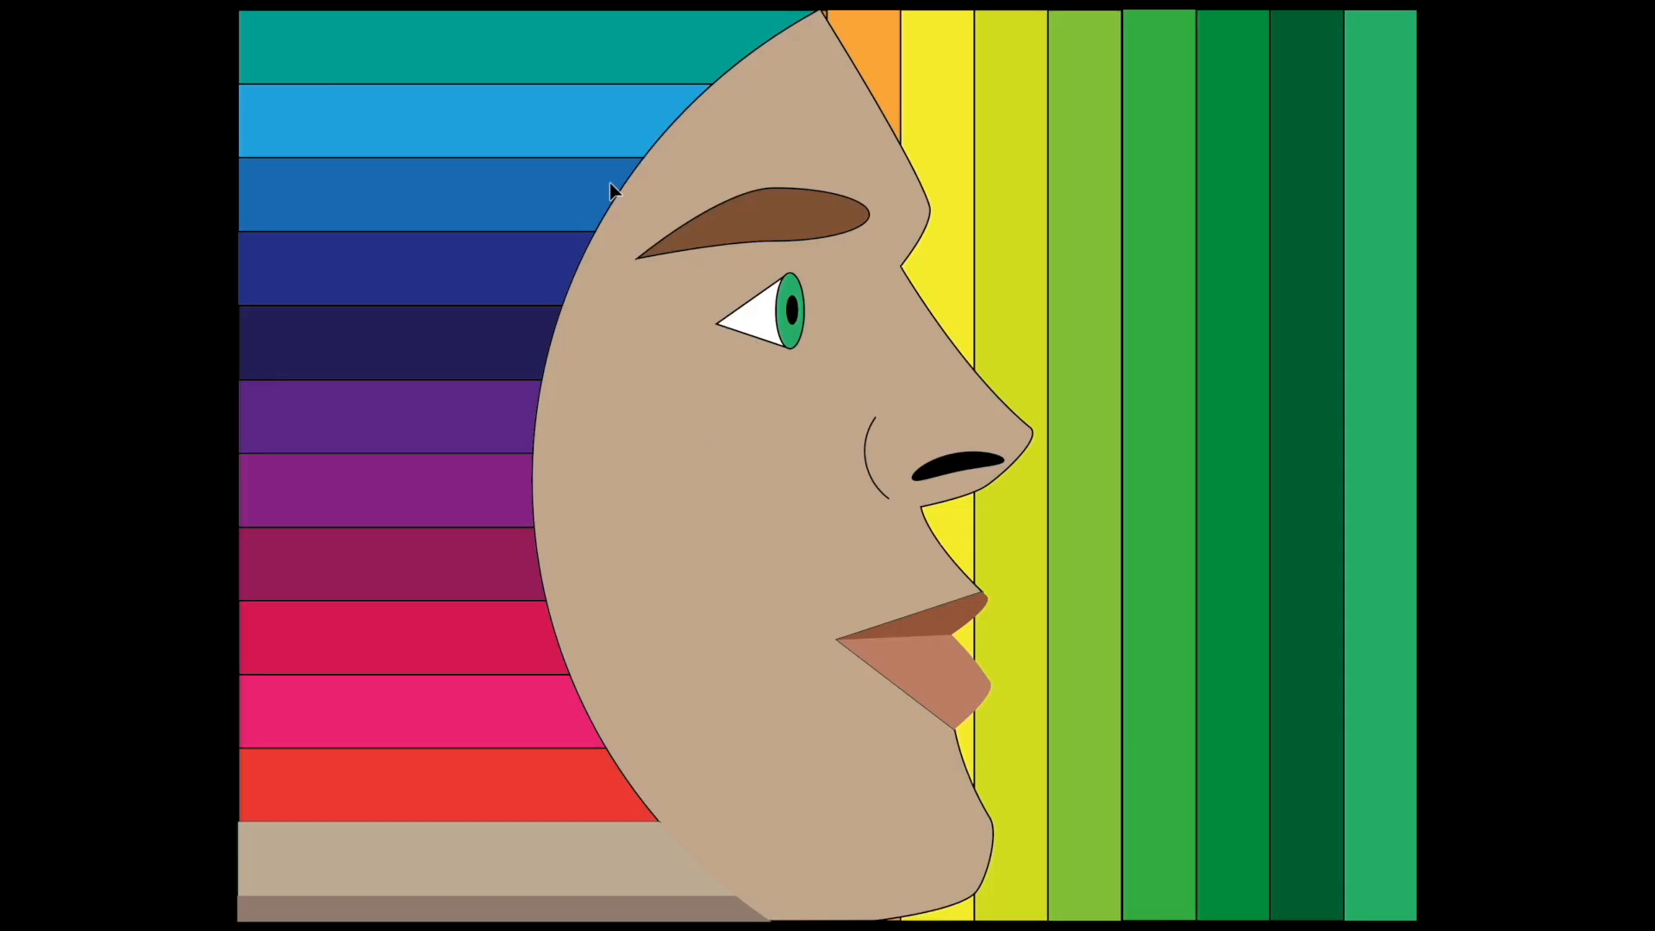